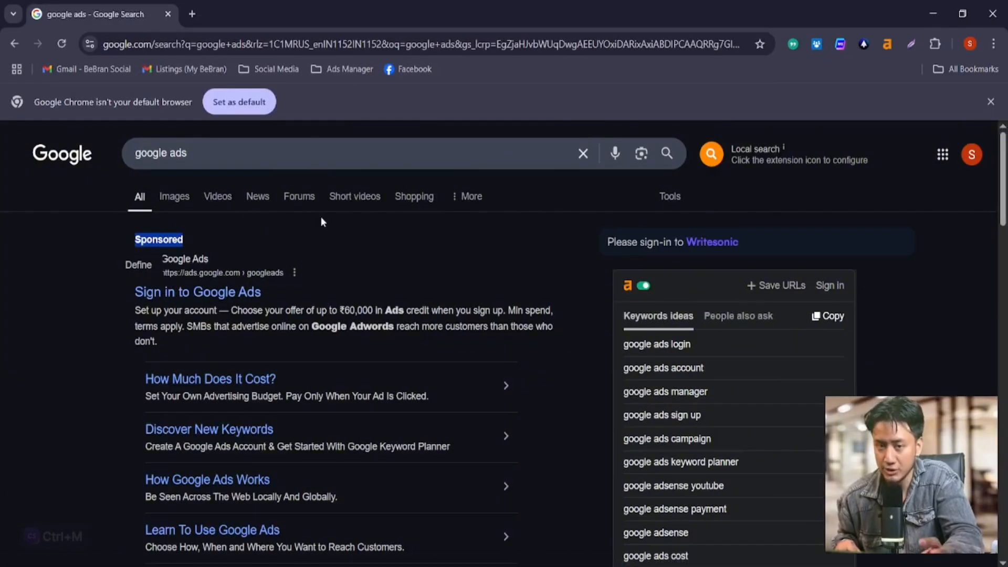
Step: Open the sponsored Google Ads result and sign in to reach the account selection
click(232, 291)
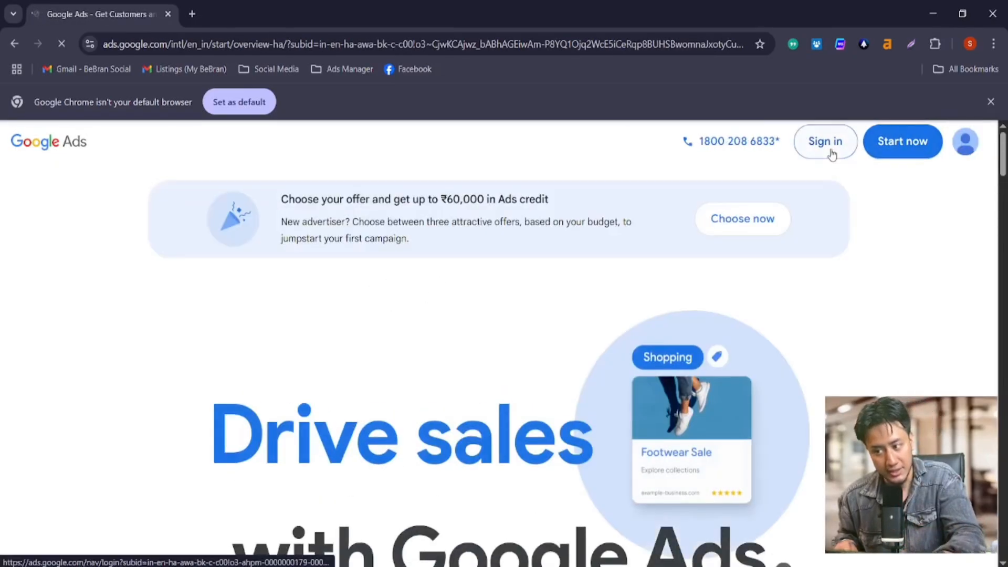
click(832, 152)
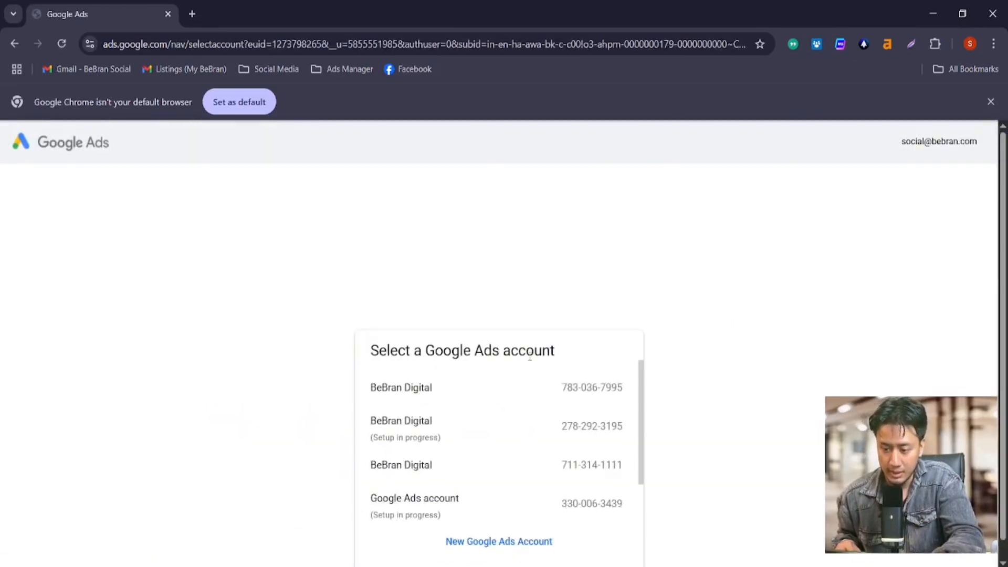
drag(590, 357, 348, 358)
key(ctrl+m)
click(594, 358)
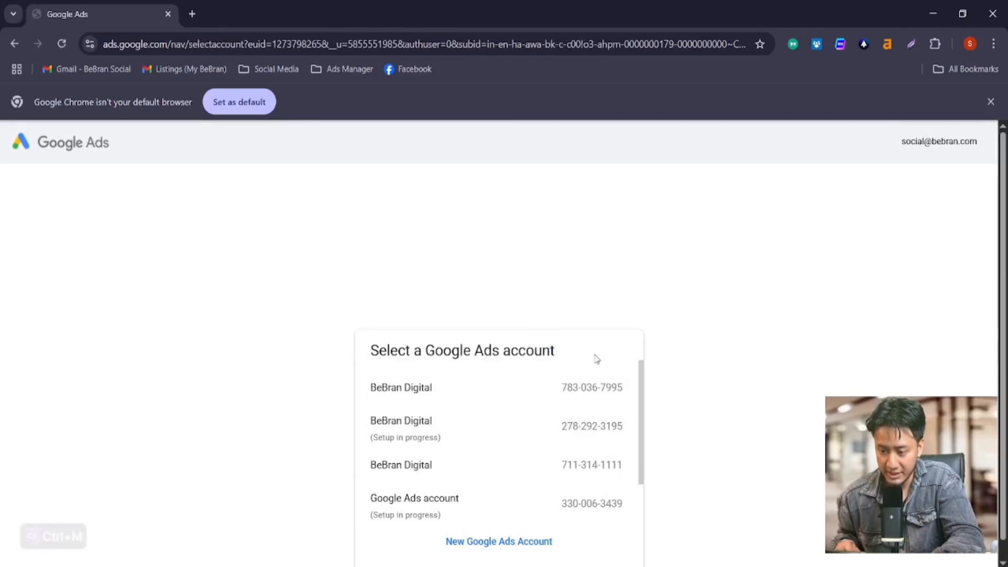
Step: Create a new Google Ads account instead of finishing an existing one, and start its first campaign setup
scroll(596, 356, down, 1)
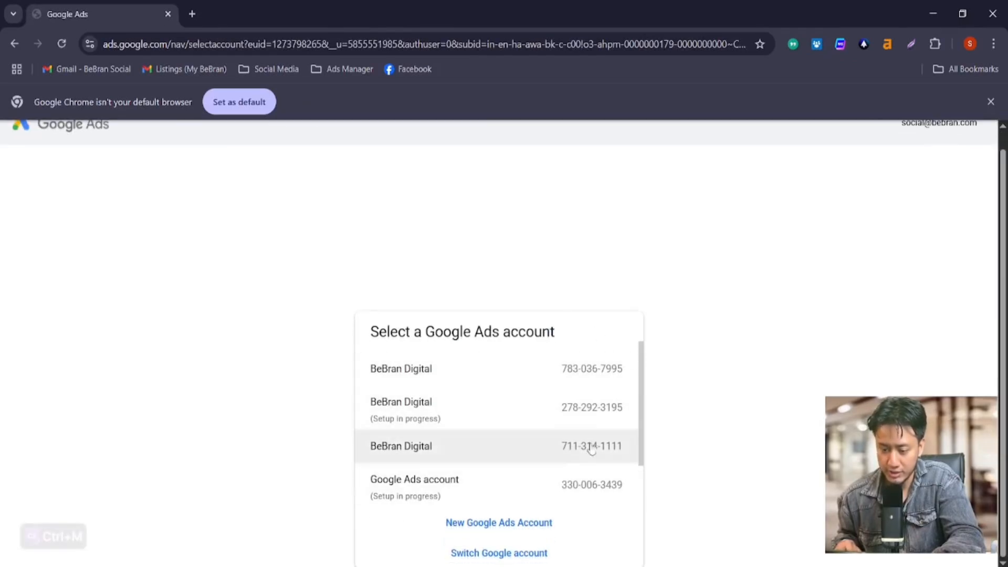
click(509, 529)
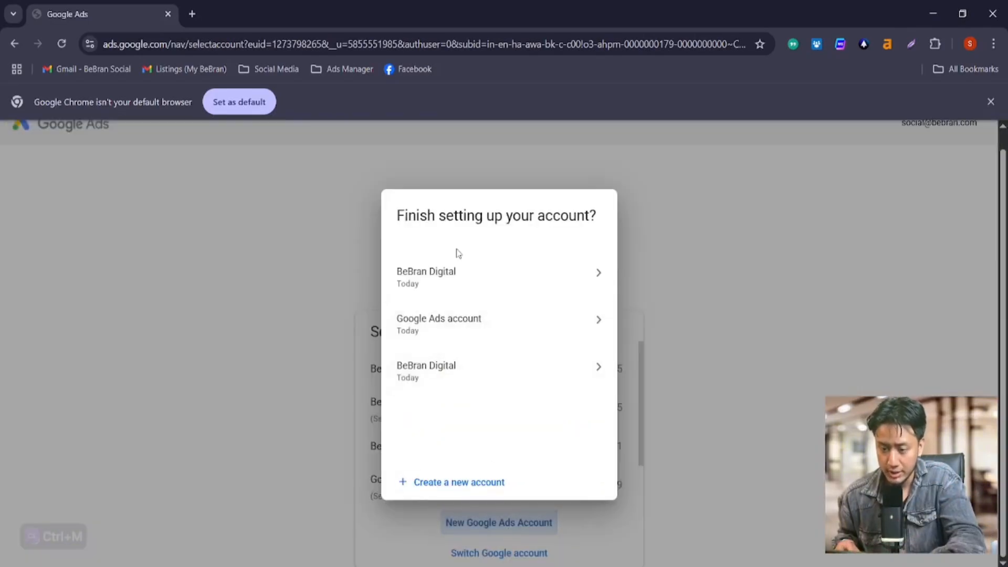
click(470, 484)
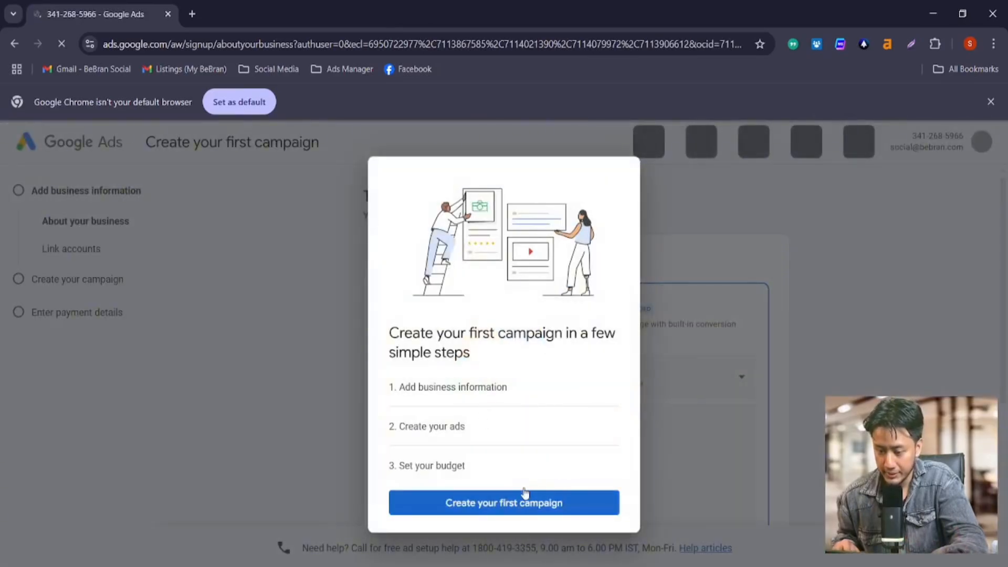
click(525, 496)
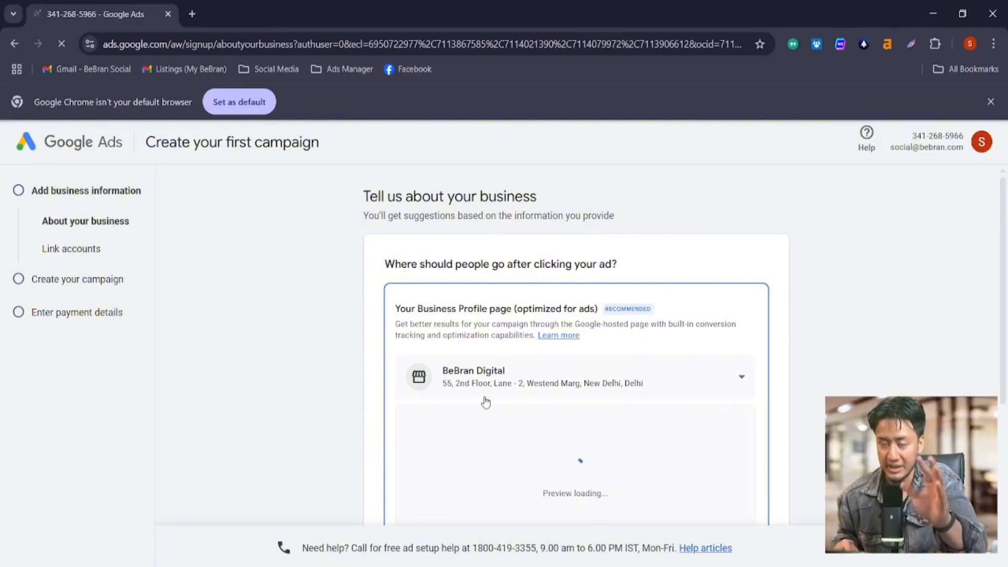
Step: Expand the other destination options for where people should go after clicking the ad
scroll(486, 402, down, 5)
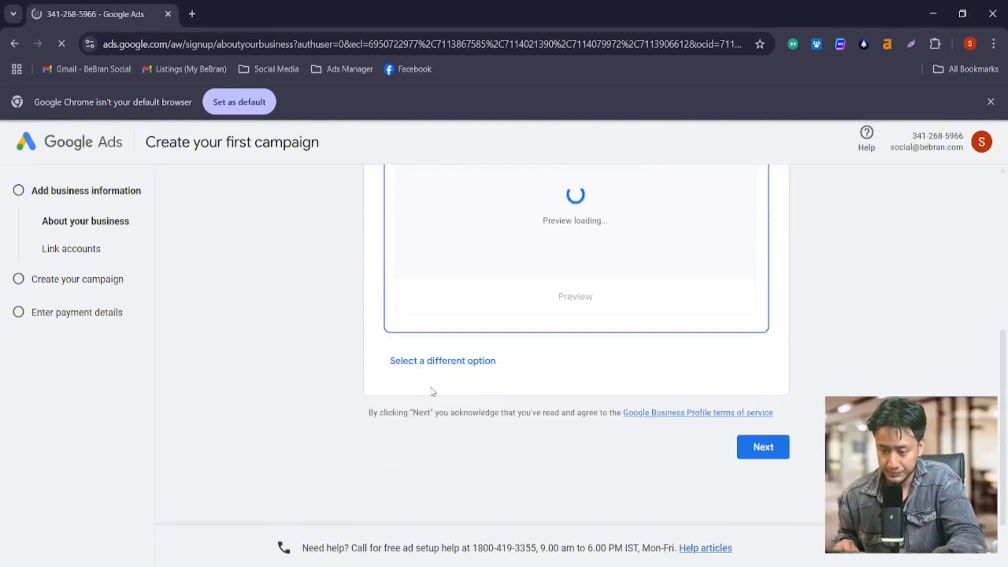
click(441, 362)
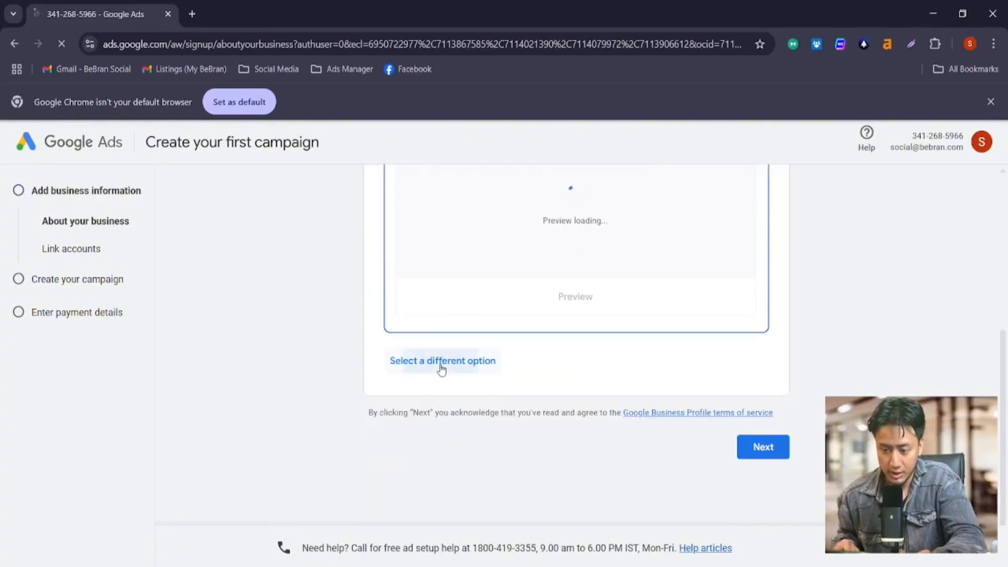
scroll(502, 437, up, 2)
scroll(501, 437, down, 1)
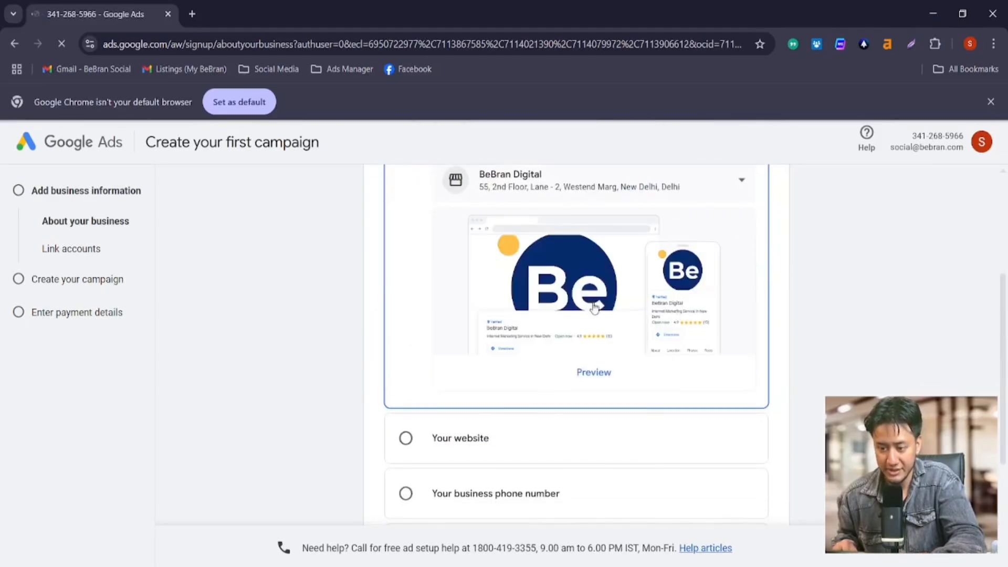
scroll(595, 308, up, 3)
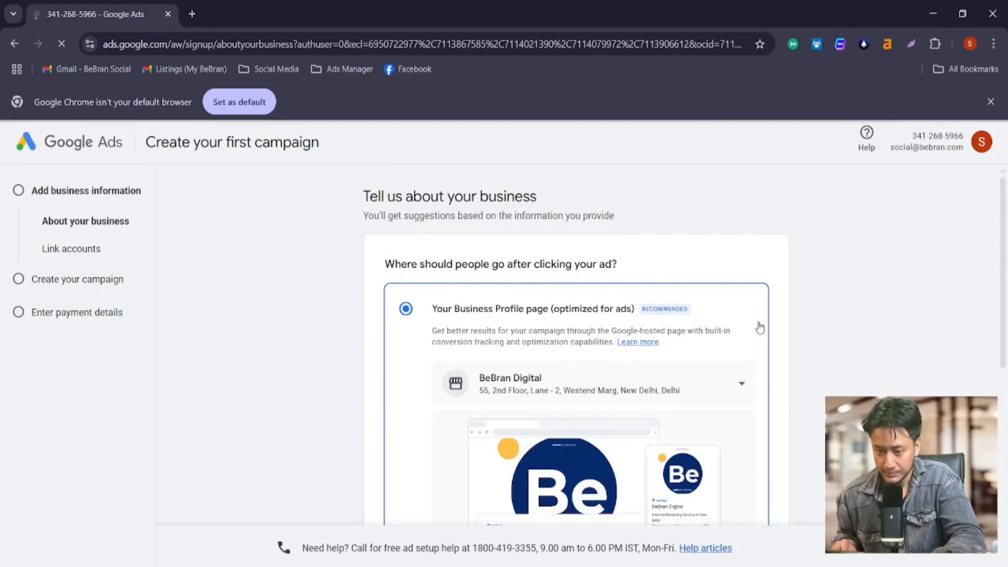
scroll(760, 328, down, 6)
click(453, 249)
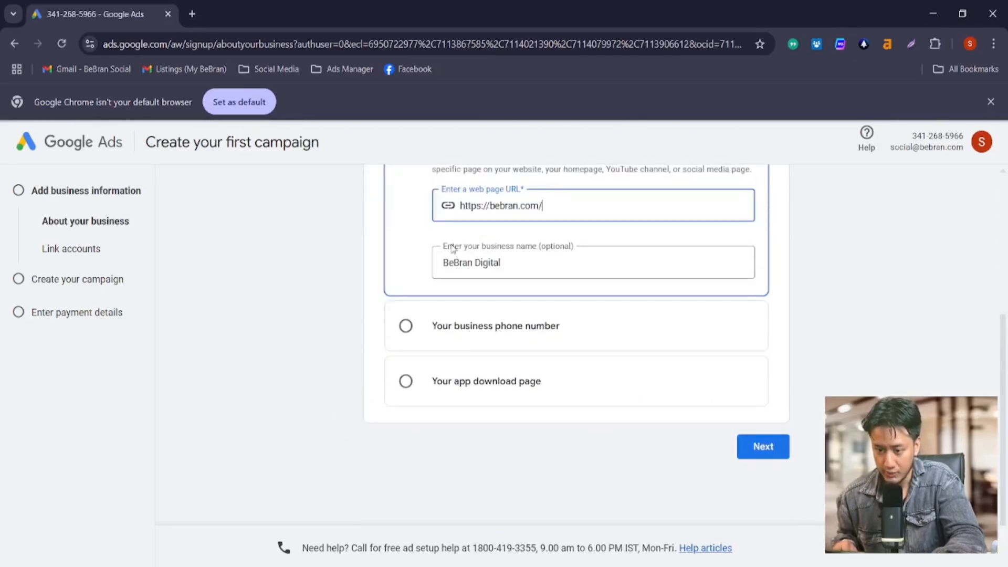
scroll(582, 299, up, 2)
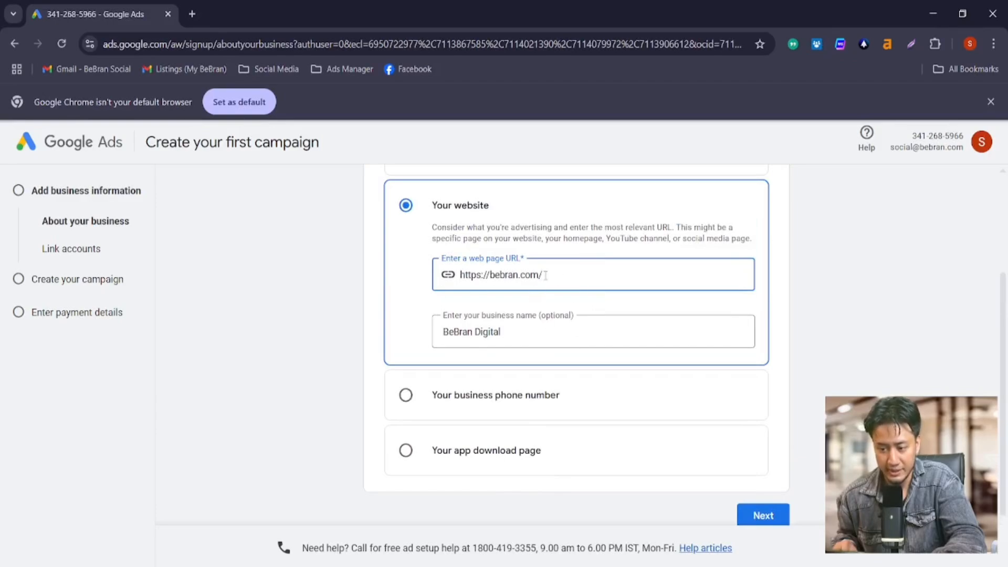
drag(543, 274, 464, 279)
key(ctrl+c)
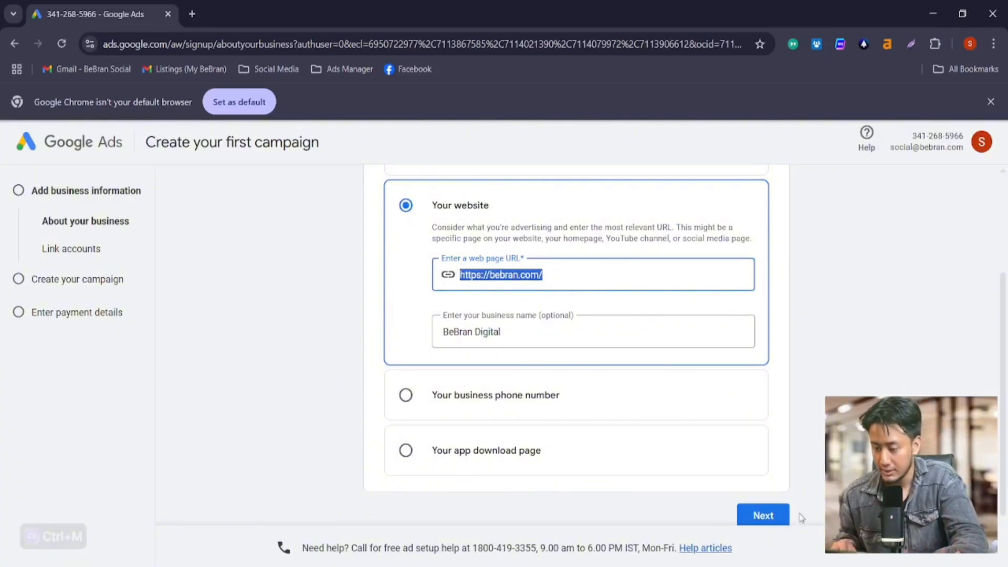
click(772, 515)
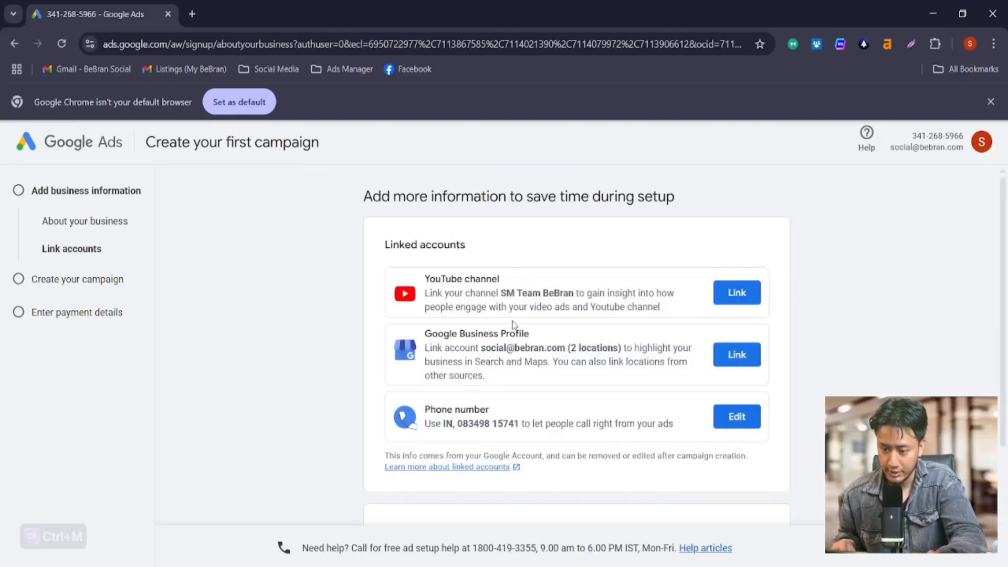
Step: Skip linking the YouTube channel, Google Business Profile, phone number and mobile app
scroll(520, 312, down, 2)
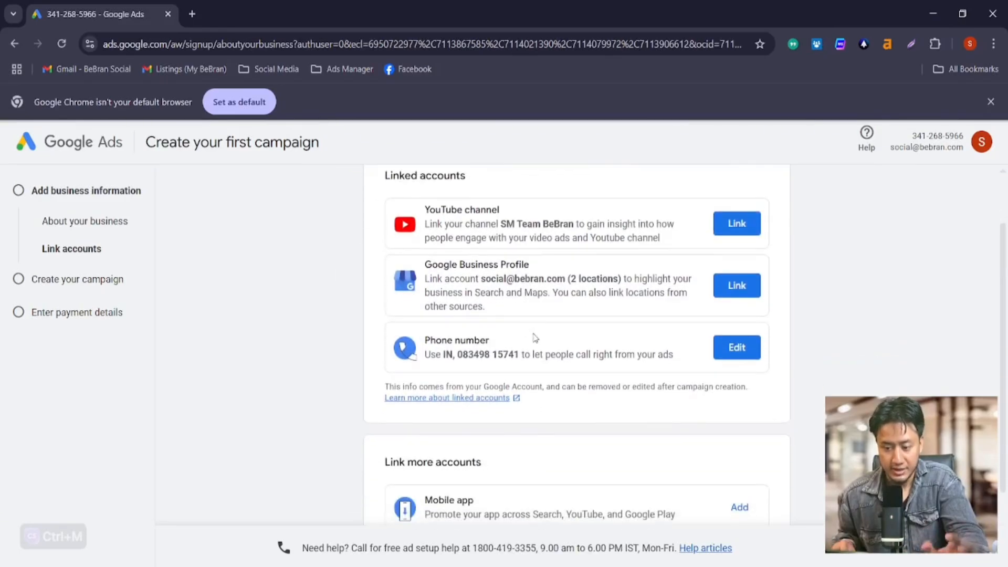
scroll(535, 338, down, 2)
scroll(723, 447, up, 3)
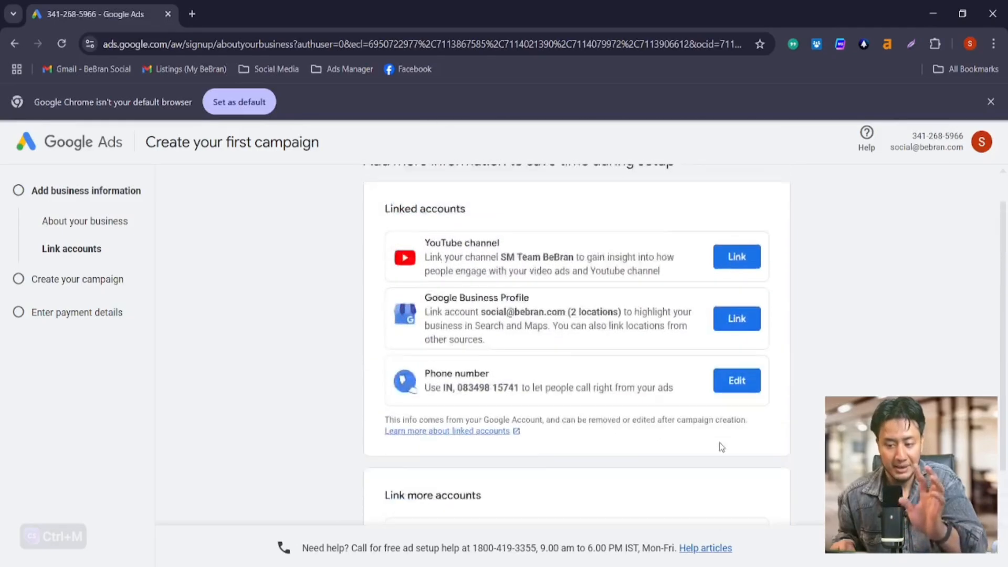
scroll(664, 412, down, 3)
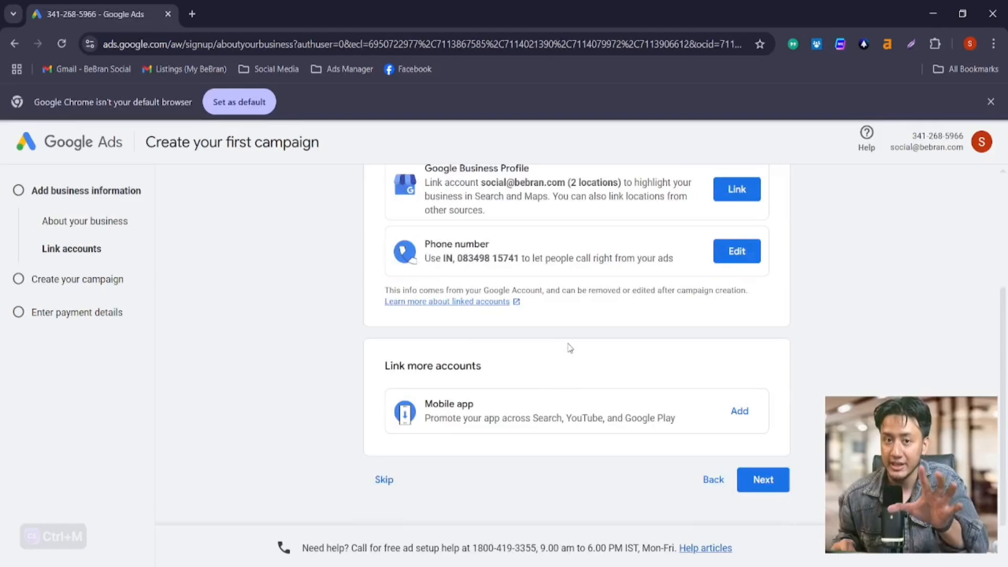
click(391, 483)
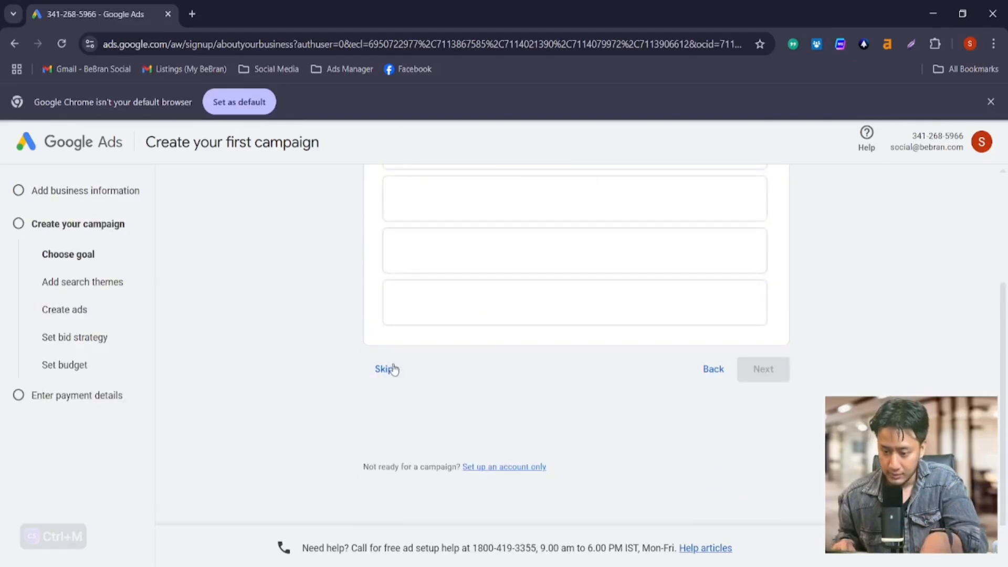
Step: Skip the goal and campaign type choices and leave campaign creation to set up only the account
click(389, 369)
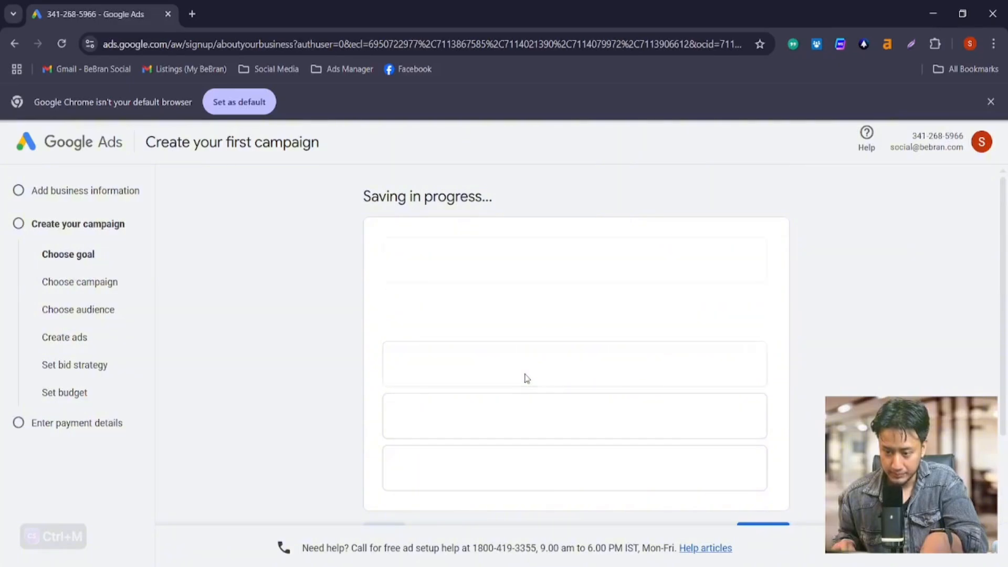
scroll(467, 377, down, 3)
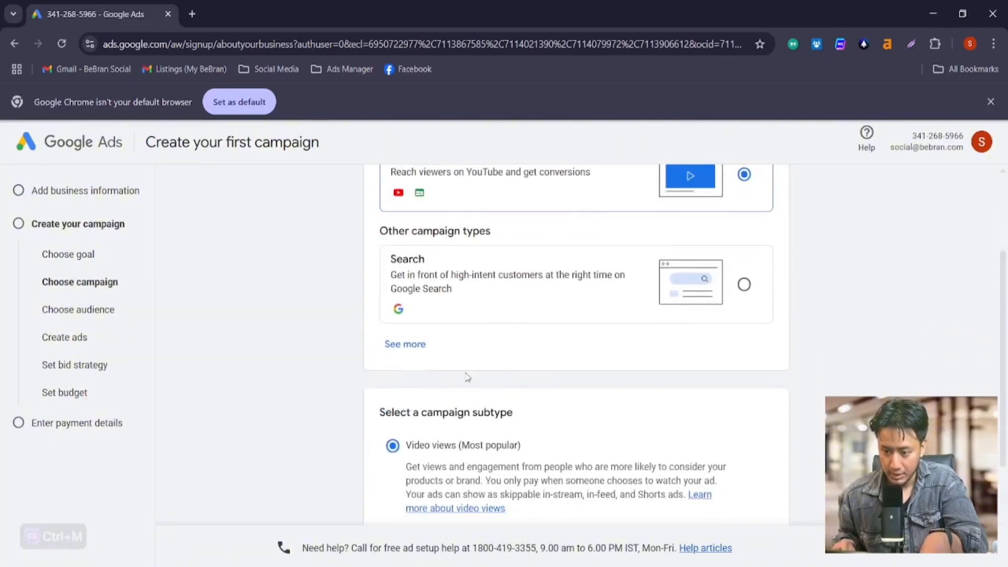
scroll(467, 377, down, 3)
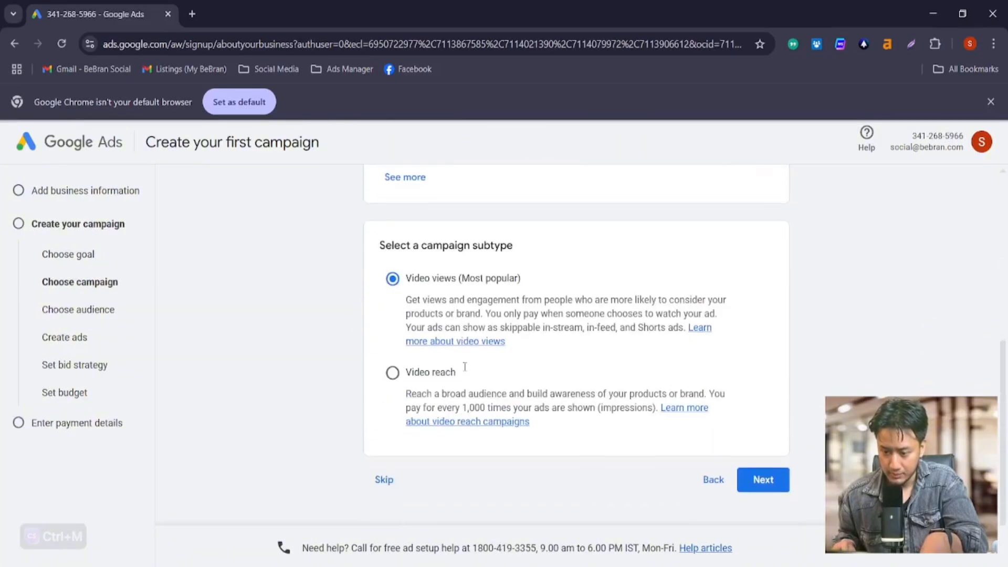
click(383, 479)
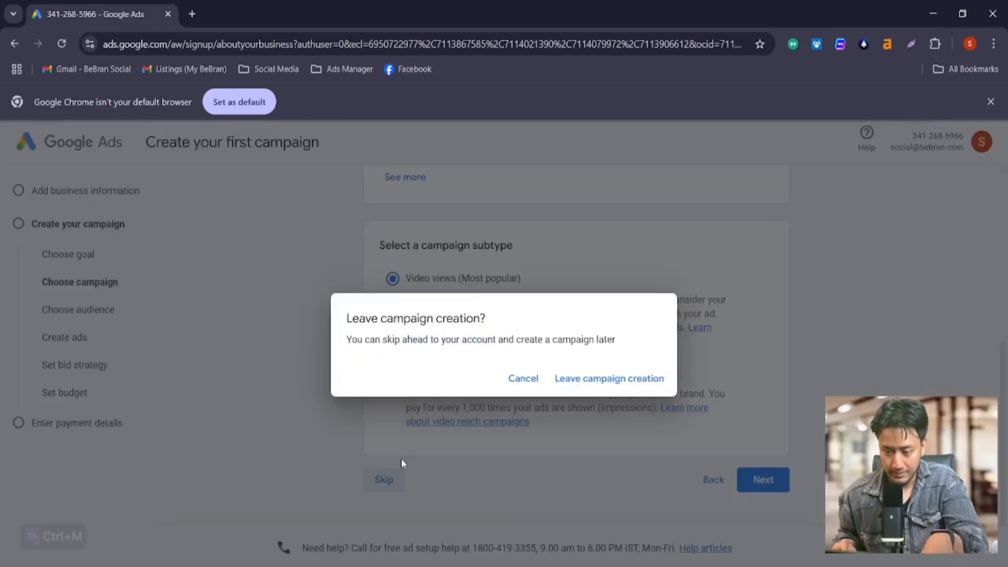
click(597, 387)
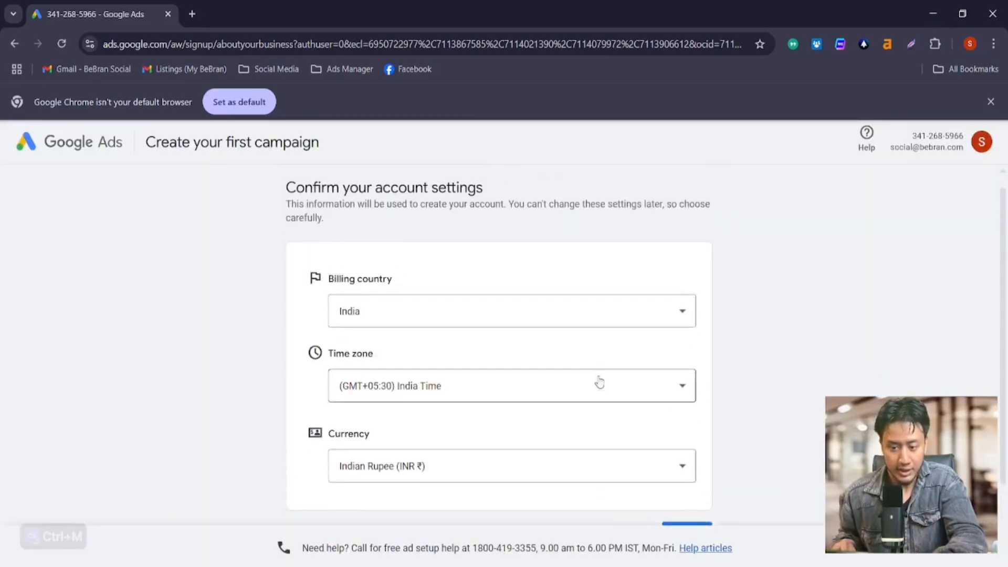
Step: Confirm the account settings with billing country India, India time zone and Indian Rupee currency
drag(422, 298, 325, 297)
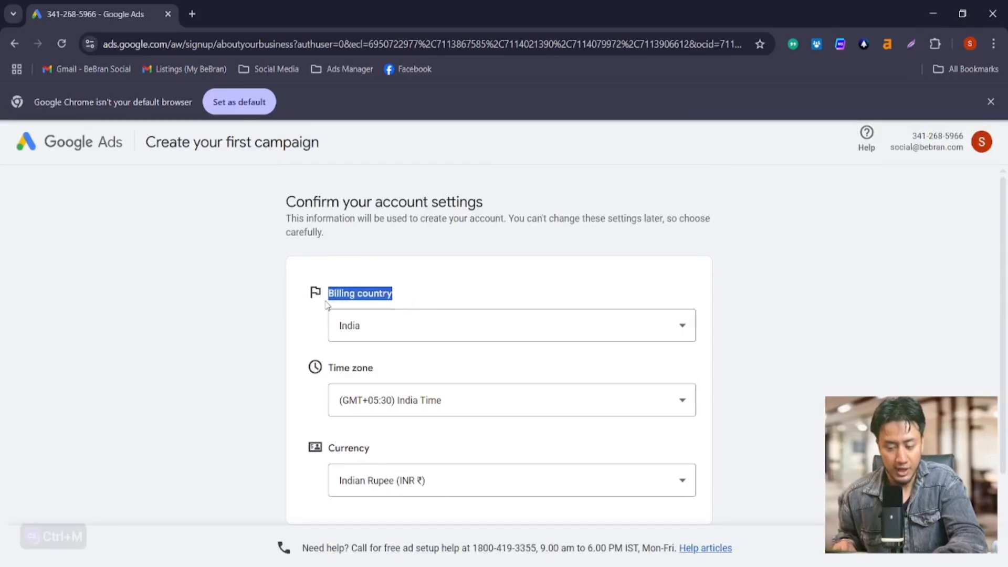
click(437, 308)
drag(459, 298, 311, 312)
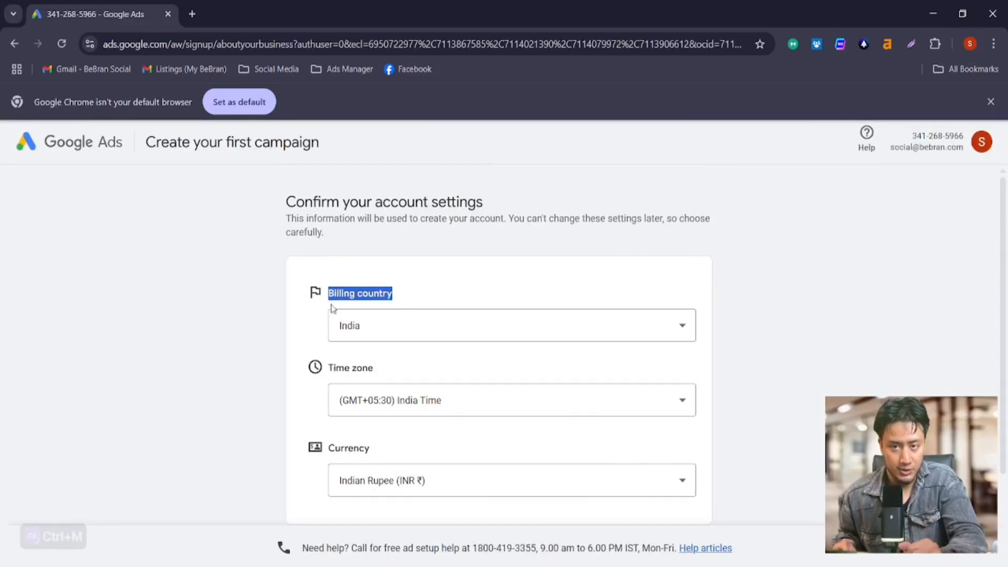
click(420, 290)
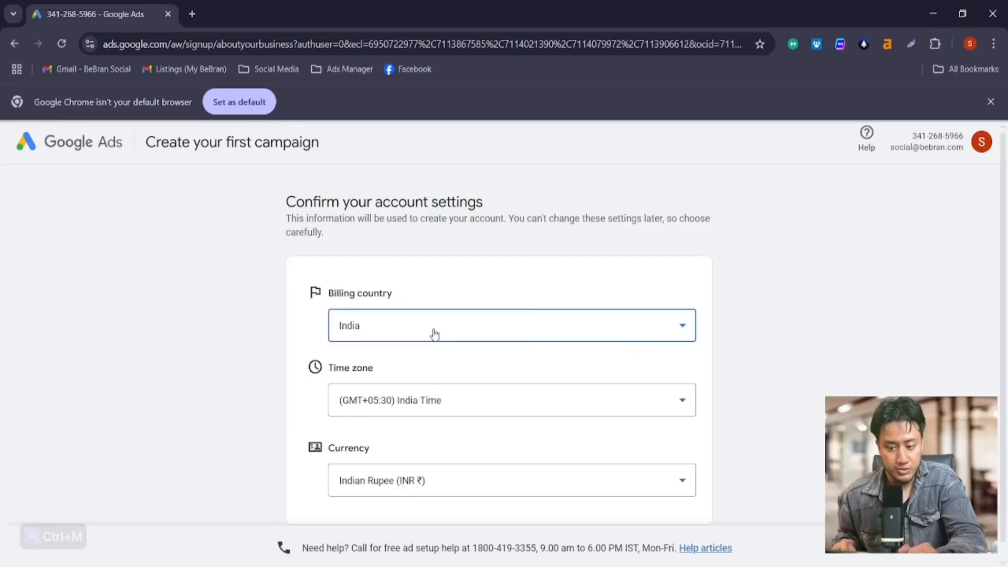
click(432, 332)
click(790, 311)
scroll(793, 312, down, 2)
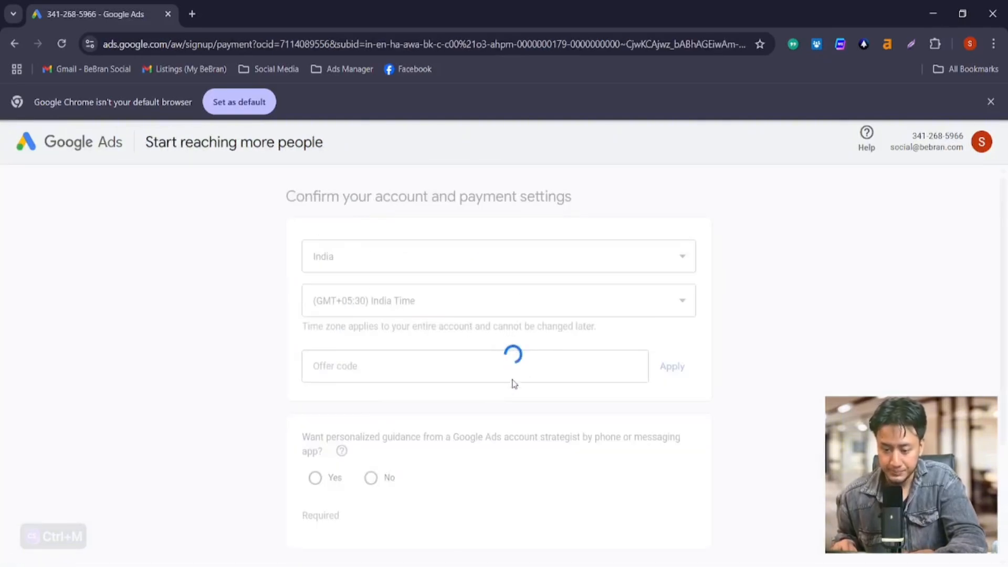
Step: Decline personalized guidance from an account strategist and submit the payment settings with bank transfer as the payment method
scroll(540, 461, down, 1)
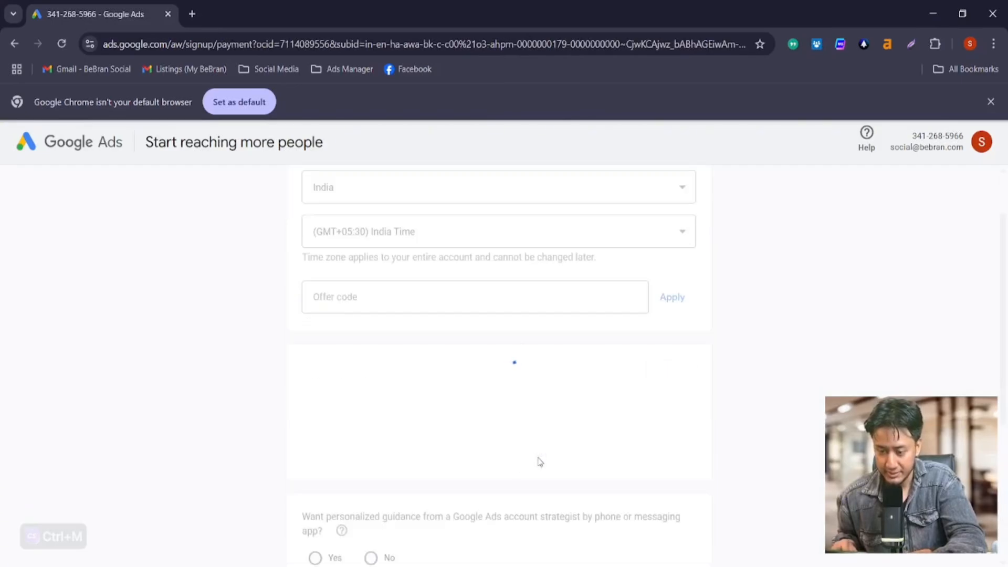
scroll(541, 460, down, 1)
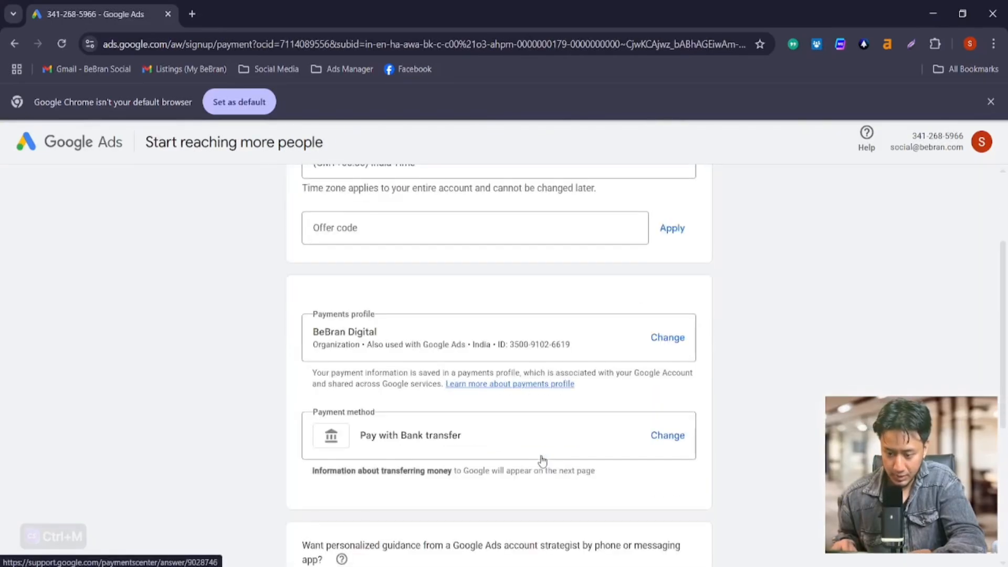
scroll(457, 391, down, 3)
scroll(462, 383, up, 2)
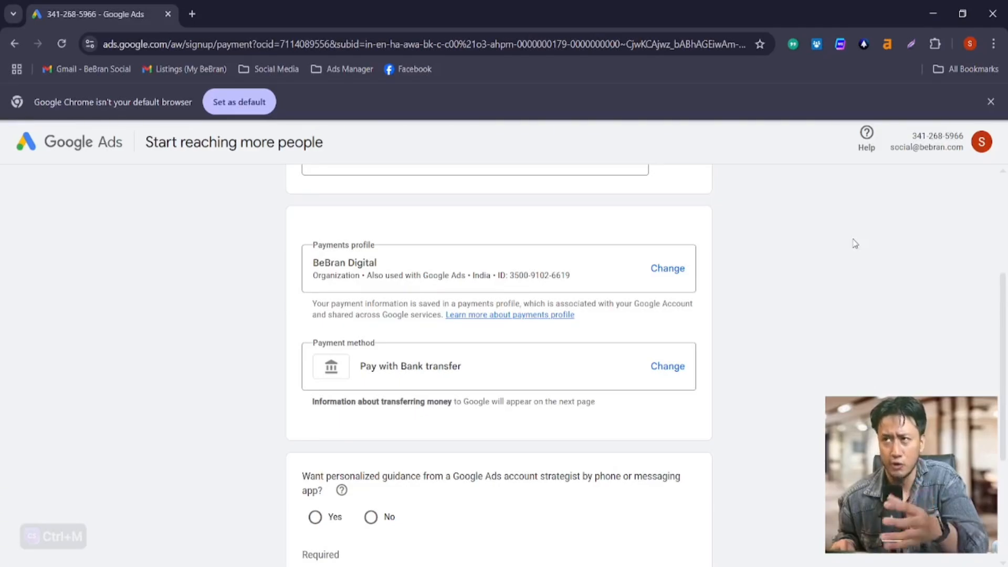
scroll(823, 347, down, 4)
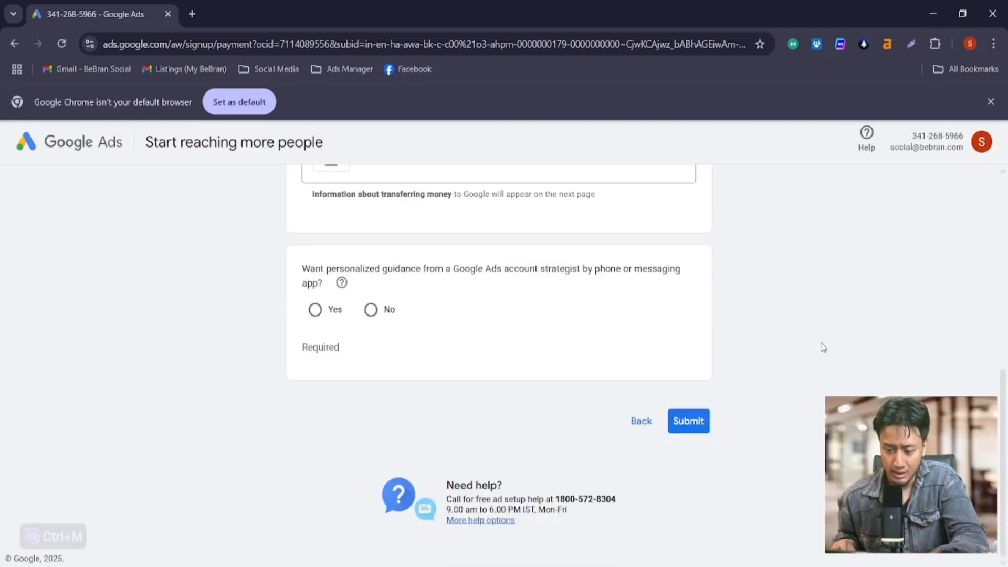
click(381, 313)
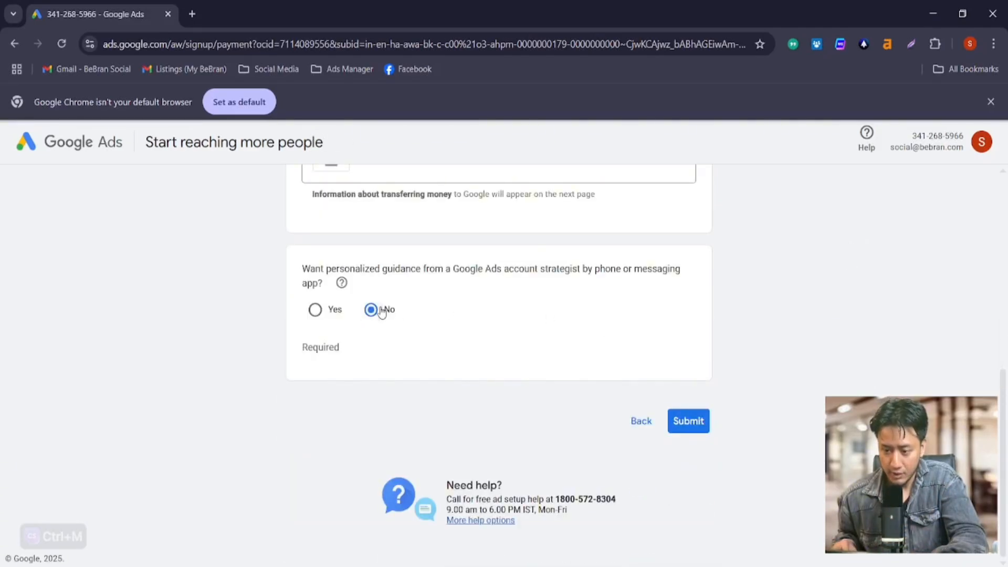
click(692, 425)
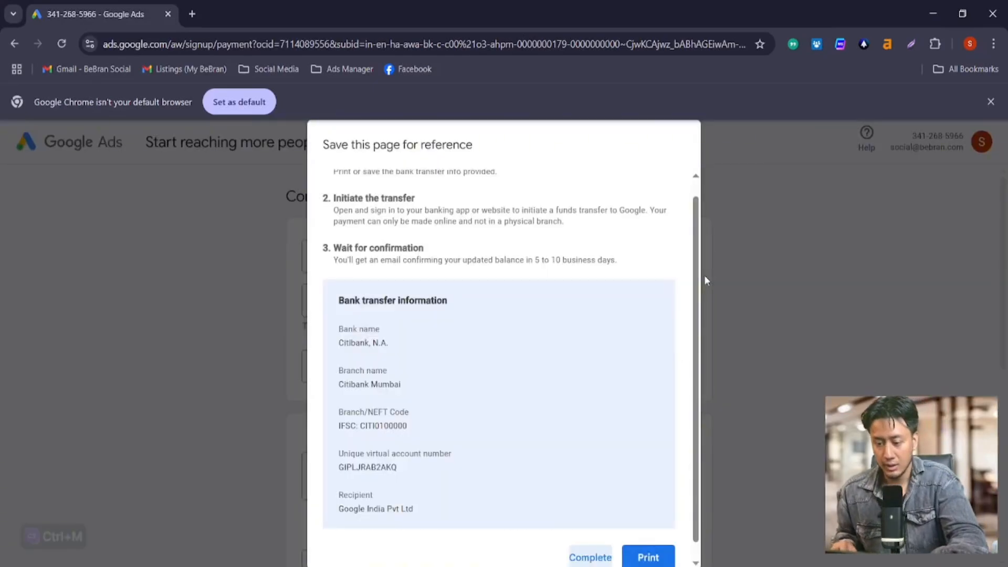
scroll(471, 399, down, 1)
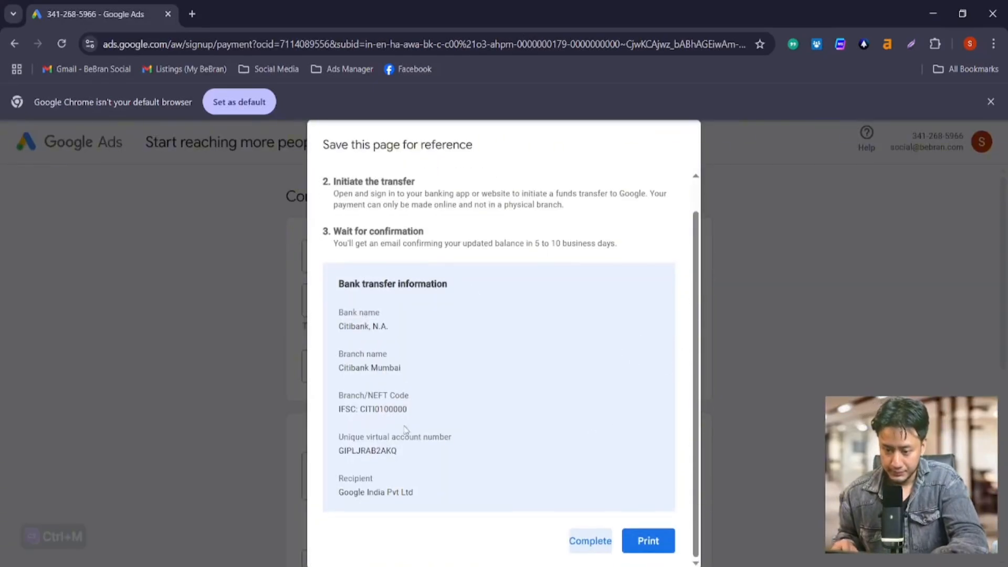
Step: Complete the bank transfer instructions to finish creating the account and continue to advertiser verification
drag(434, 494, 527, 452)
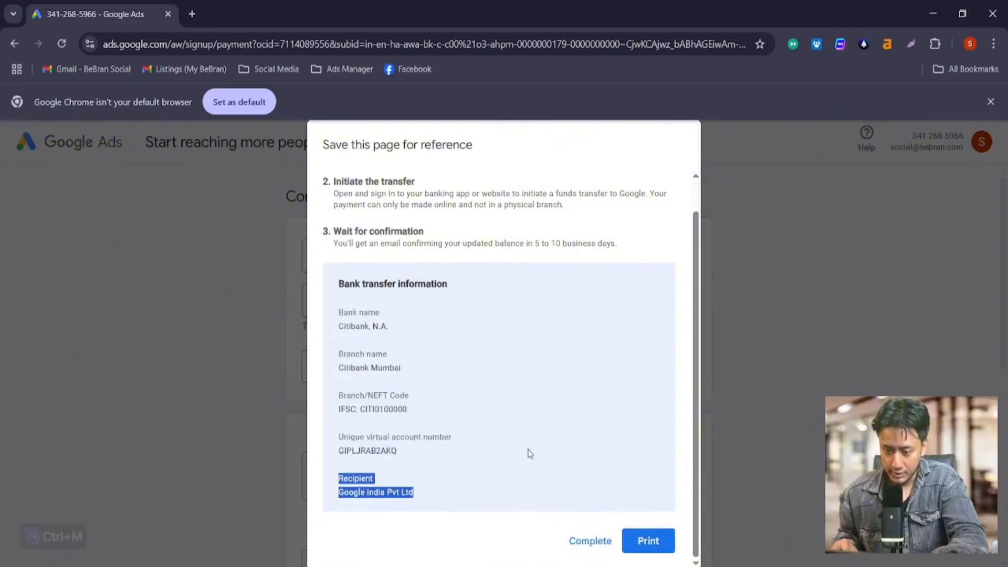
click(612, 547)
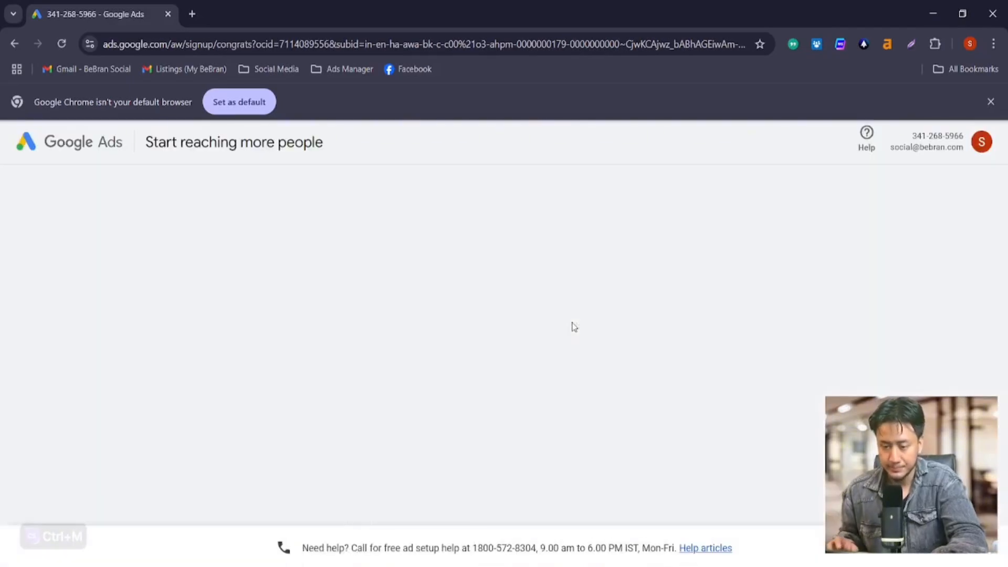
scroll(578, 334, down, 1)
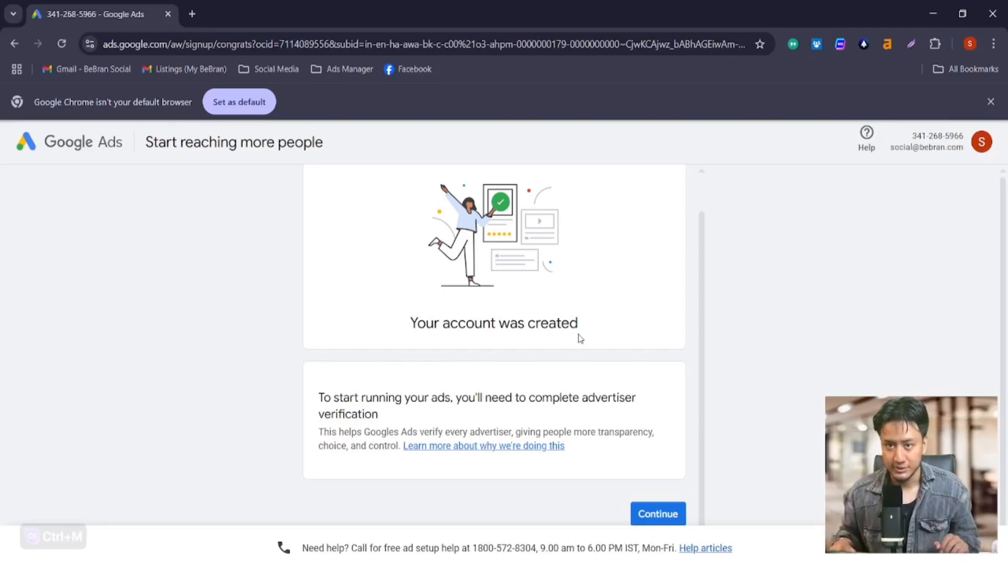
click(658, 515)
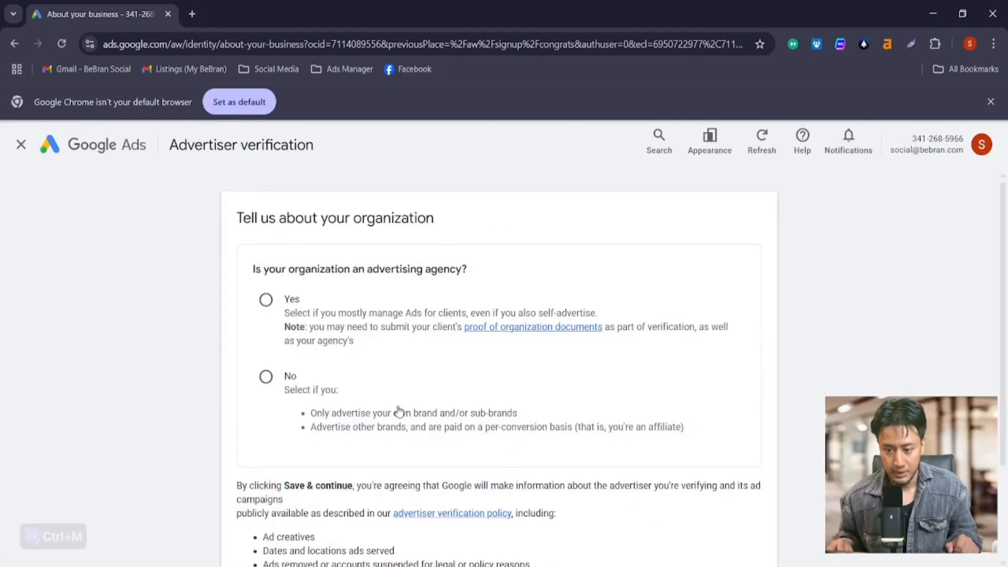
Step: Declare the organization an advertising agency, choose My agency as the one to verify, and save the answers
scroll(399, 412, down, 3)
scroll(685, 445, up, 3)
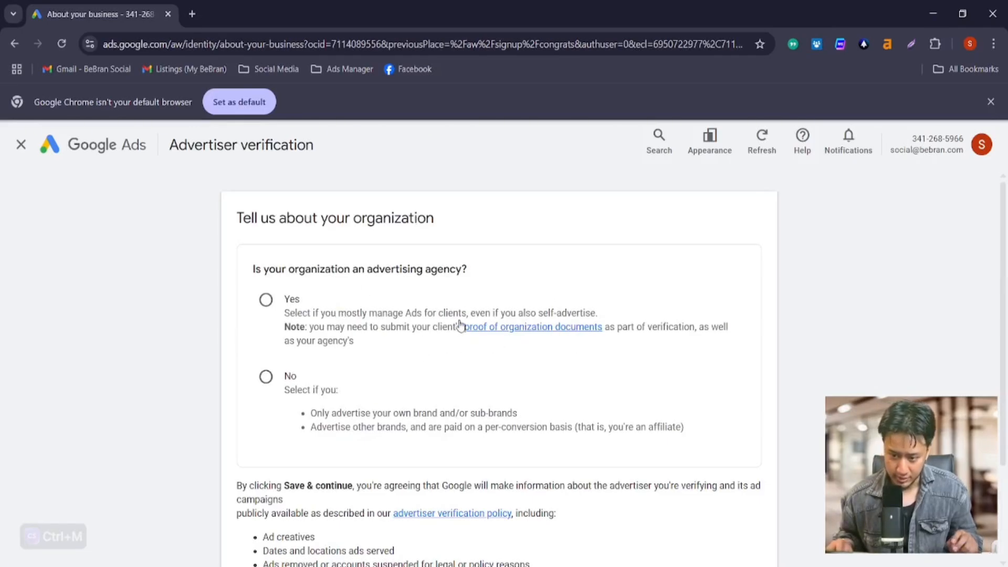
click(258, 306)
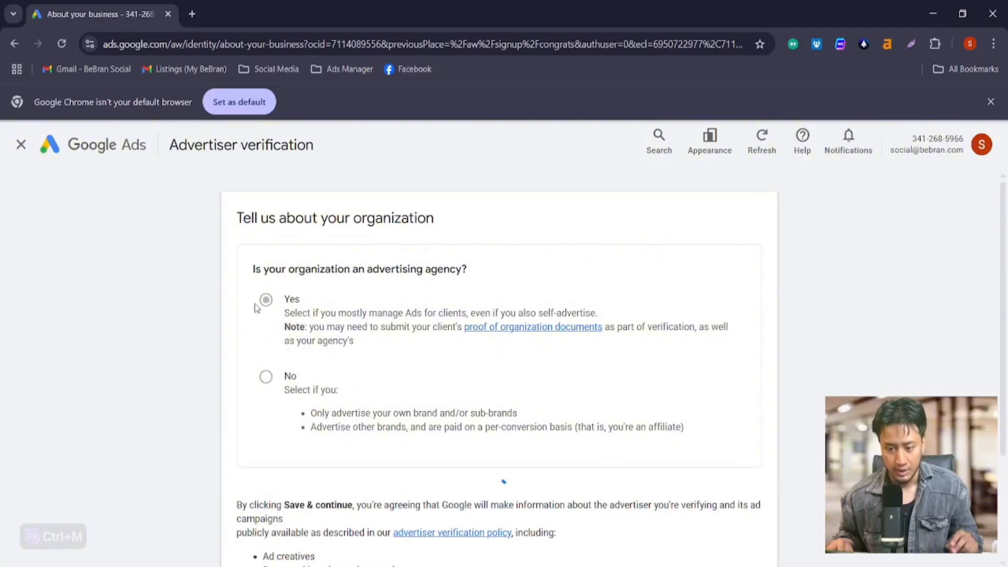
scroll(677, 452, down, 5)
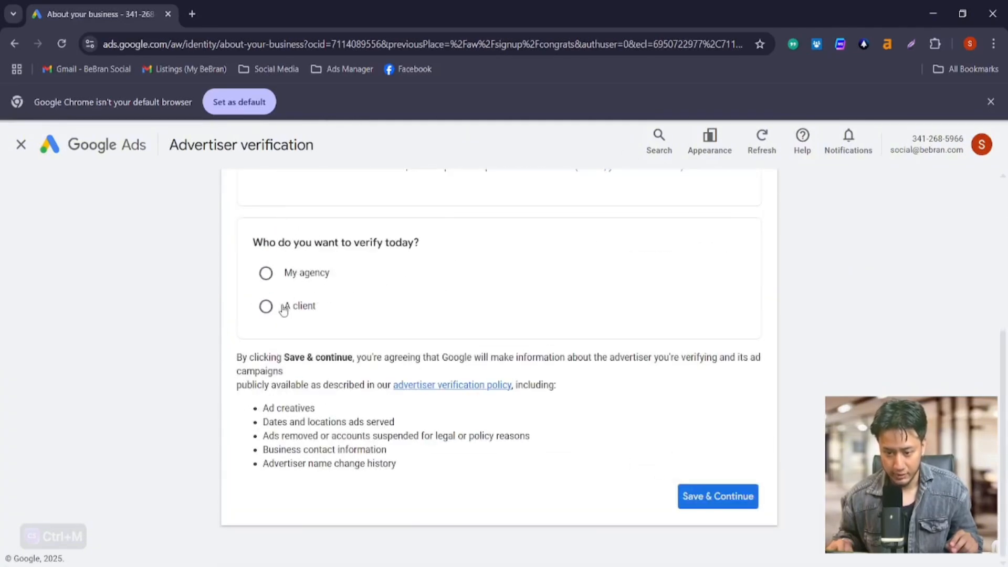
click(293, 281)
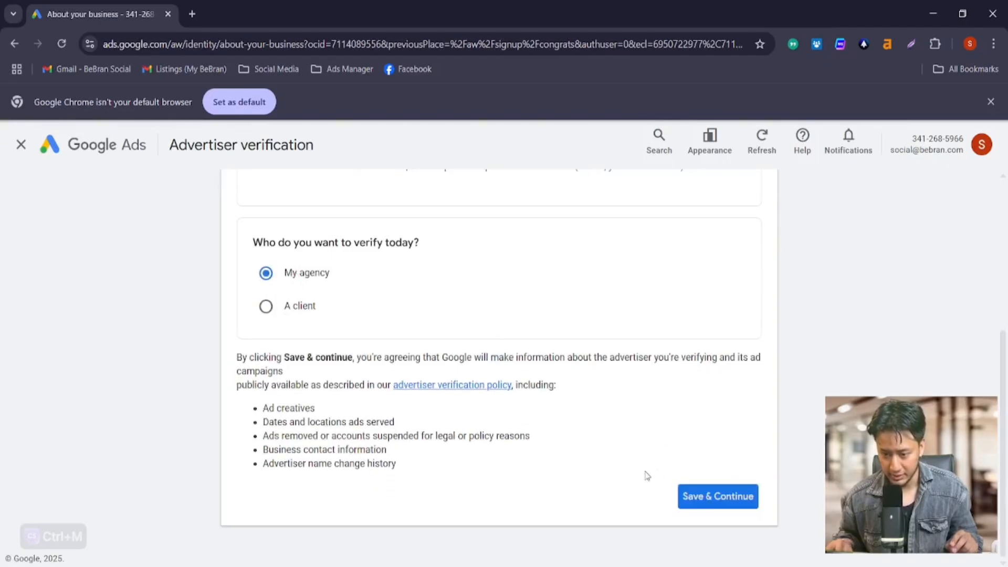
click(699, 496)
scroll(420, 369, up, 5)
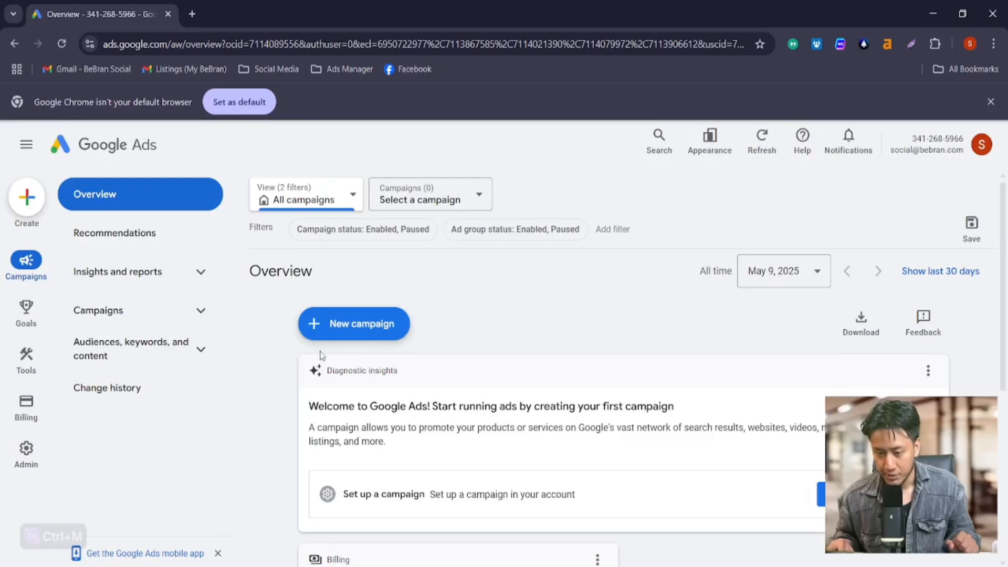
Step: Start a new campaign and skip the business name and website details
click(26, 197)
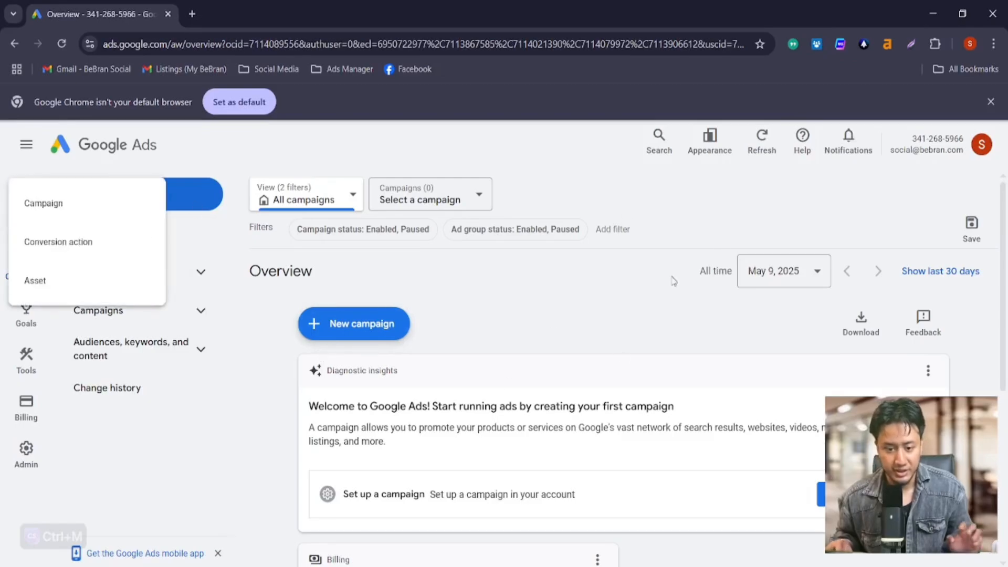
click(106, 199)
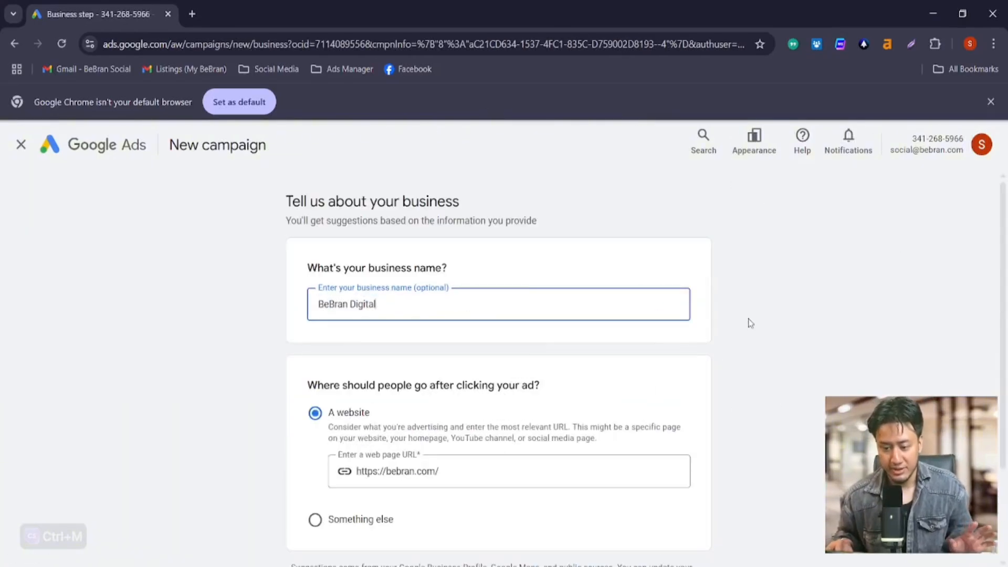
scroll(720, 389, down, 3)
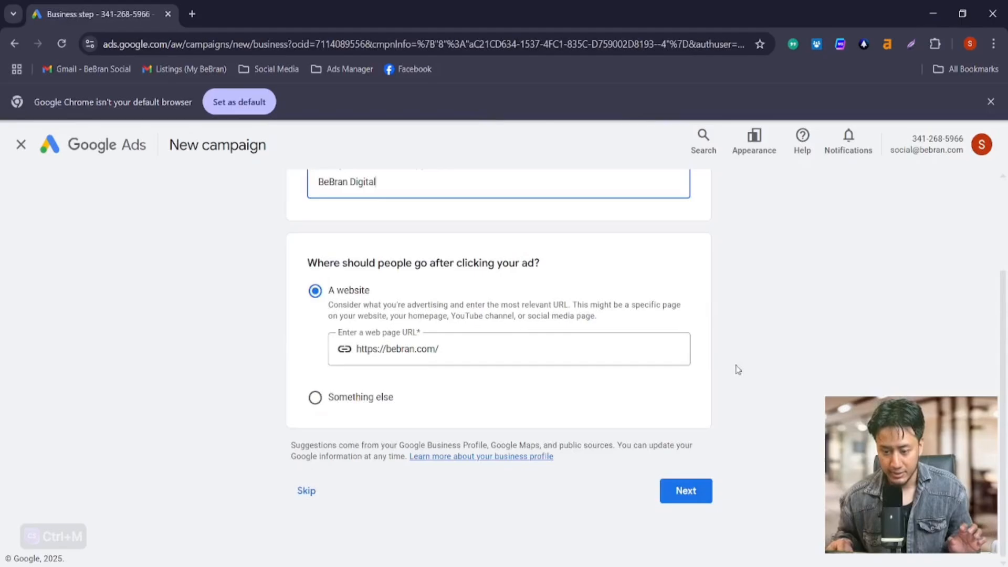
click(317, 495)
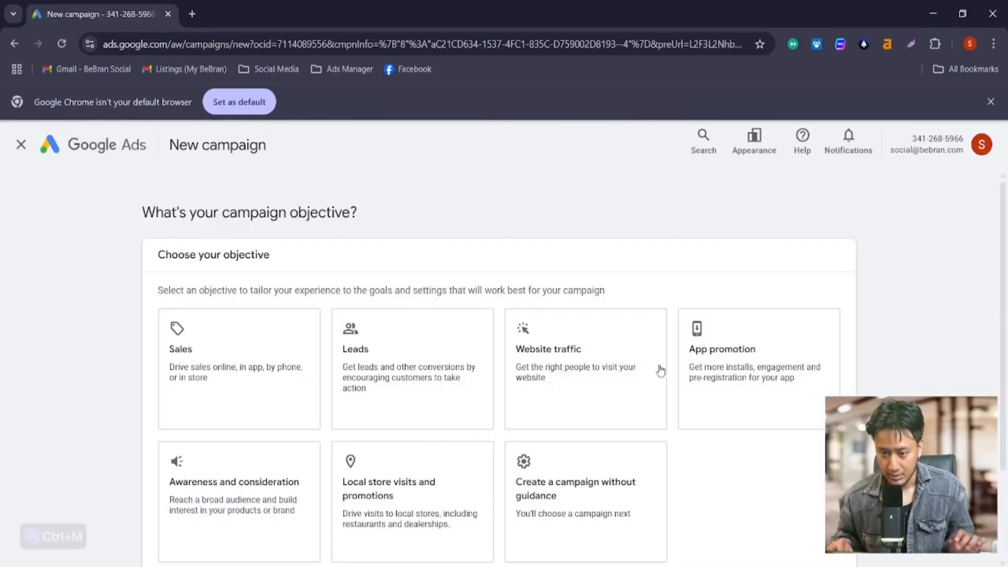
Step: Select Create a campaign without guidance as the campaign objective
drag(283, 258, 112, 271)
click(605, 318)
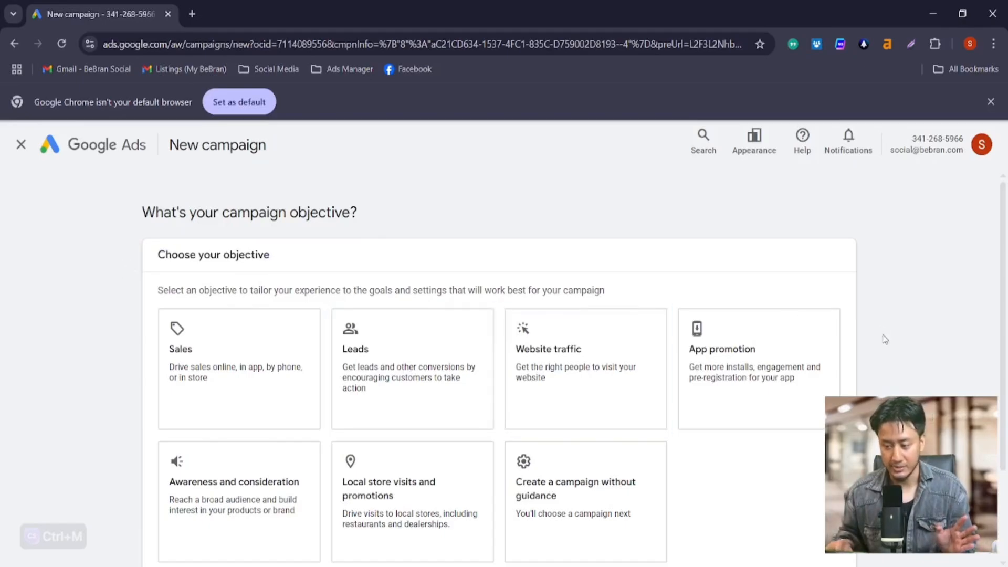
scroll(879, 341, down, 2)
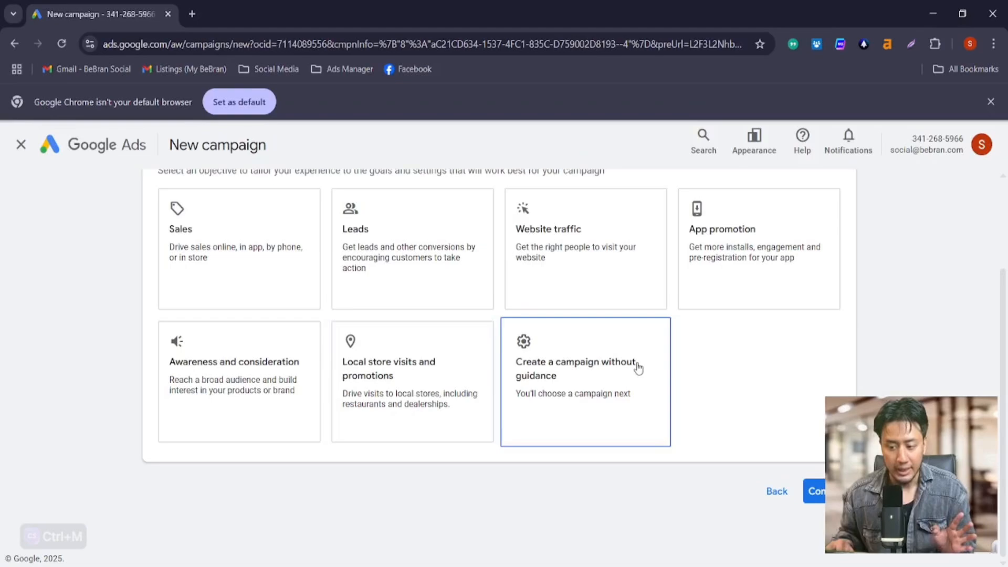
click(602, 409)
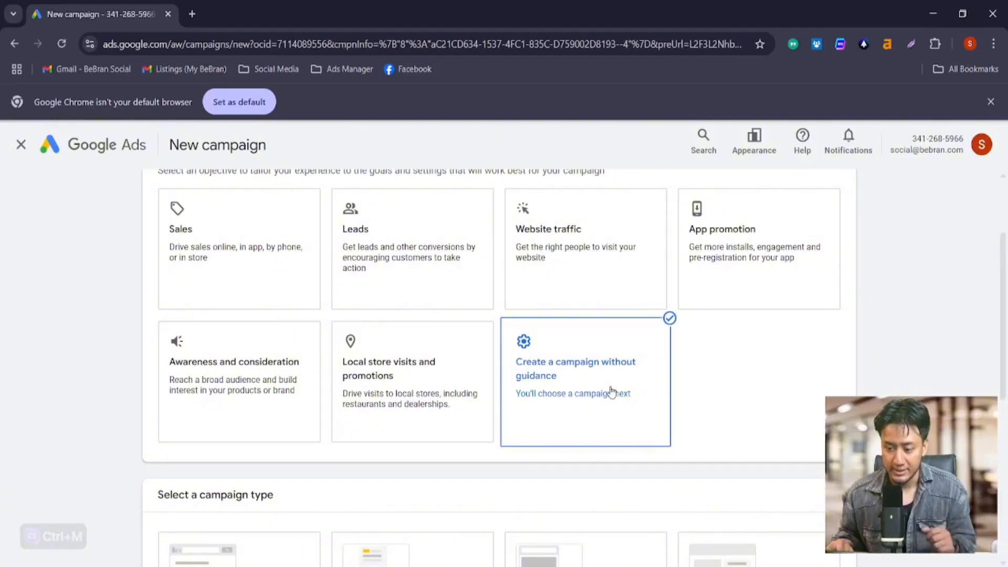
Step: Change the campaign objective to Sales and select Search as the campaign type
scroll(786, 377, up, 2)
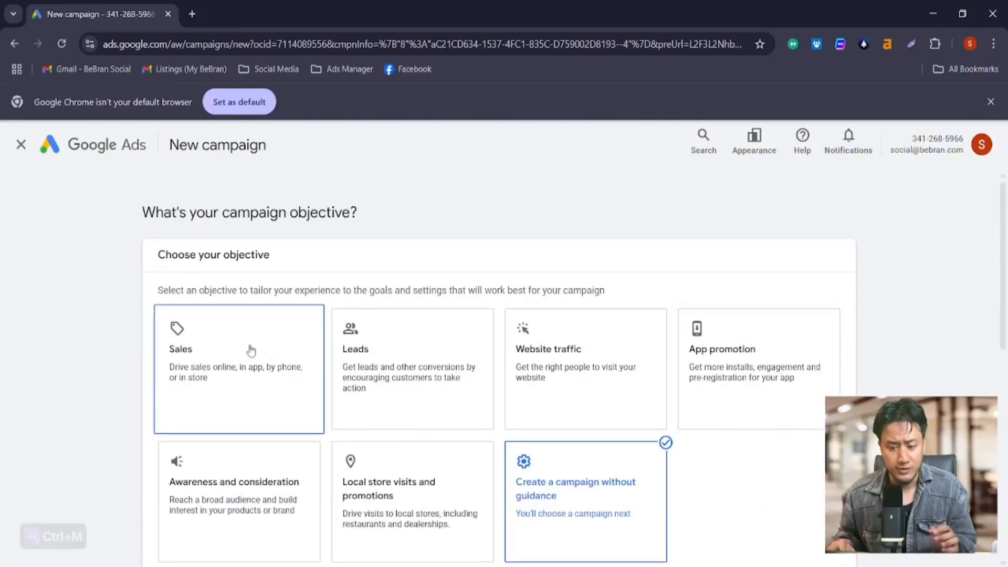
scroll(263, 342, down, 8)
scroll(420, 335, up, 1)
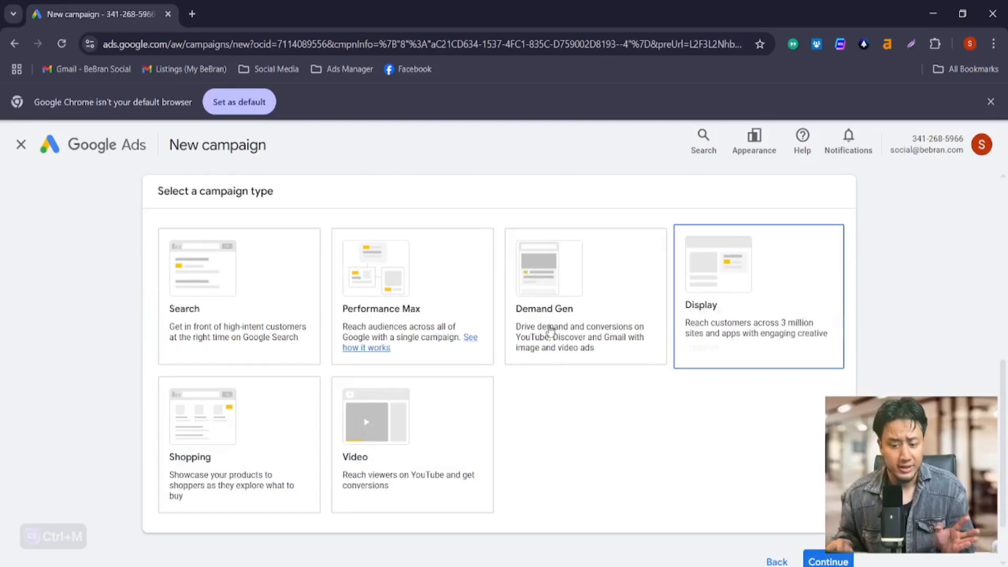
scroll(804, 420, up, 5)
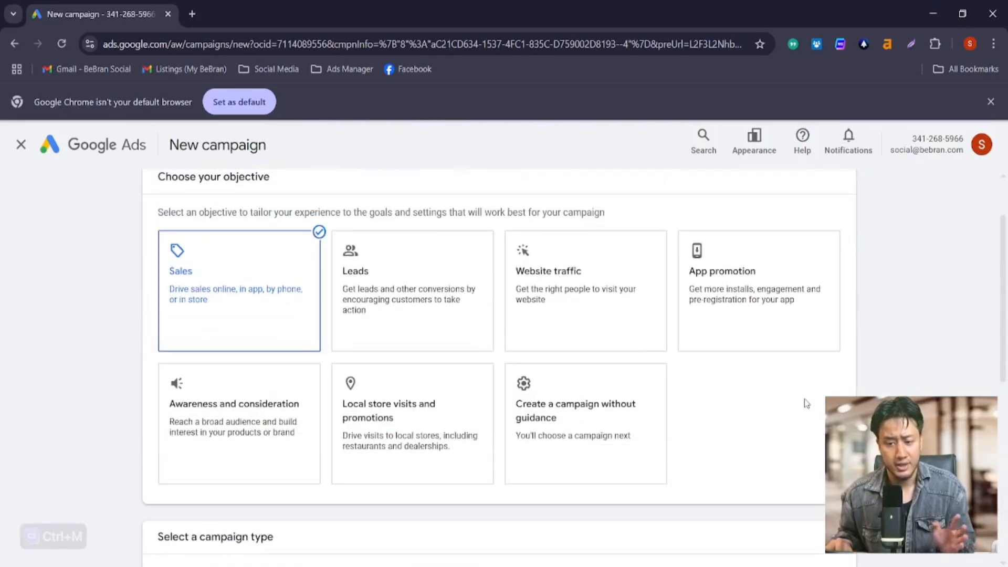
scroll(420, 278, down, 2)
scroll(418, 273, up, 2)
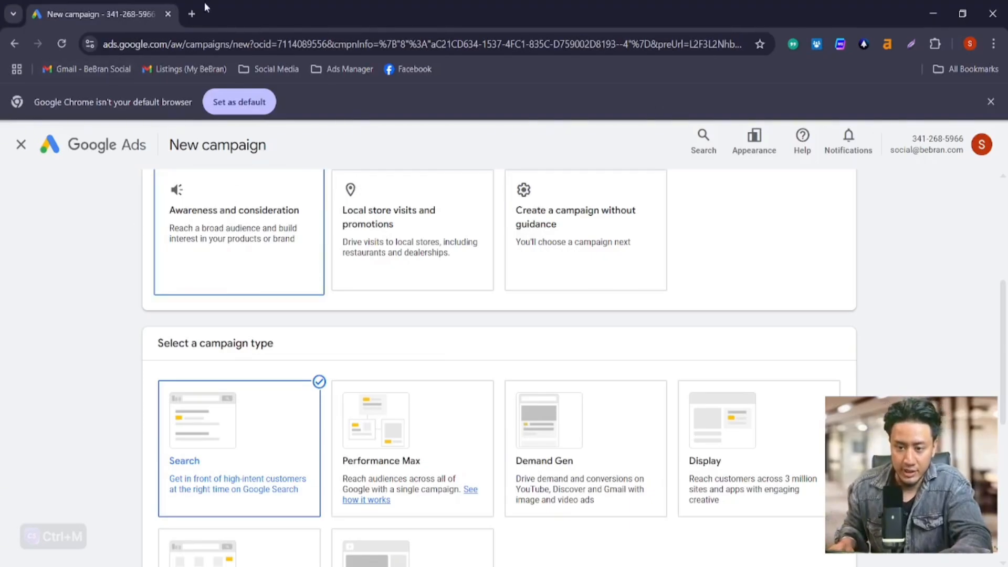
Step: Search Google for "buy car insurance" in a new browser tab
click(192, 13)
text(b)
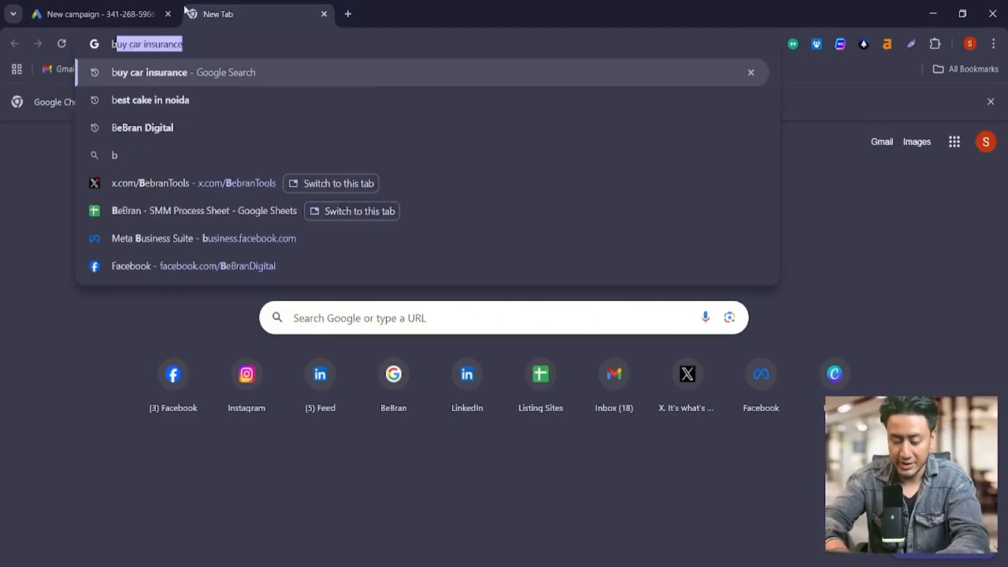
text(uy car )
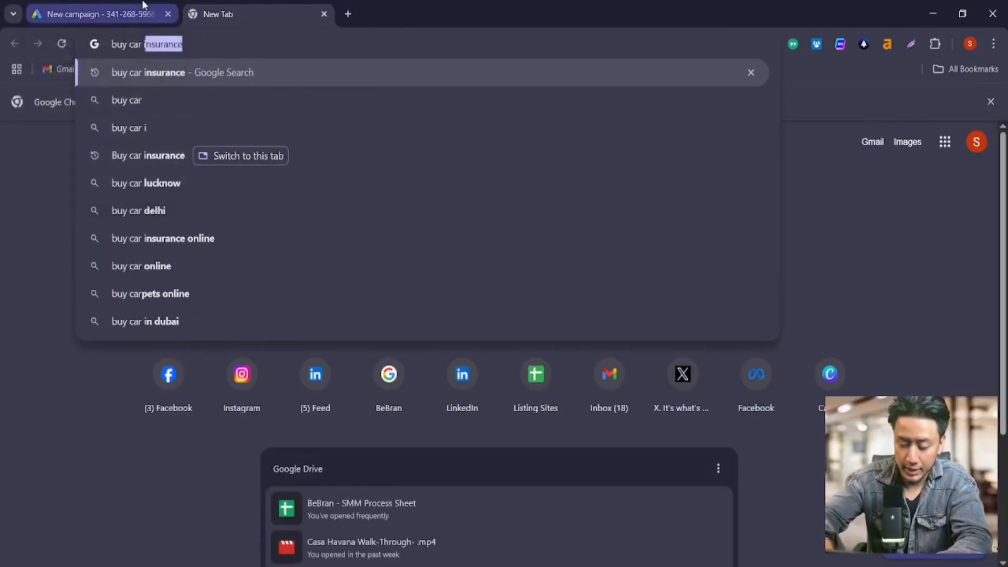
text(insurance)
key(Return)
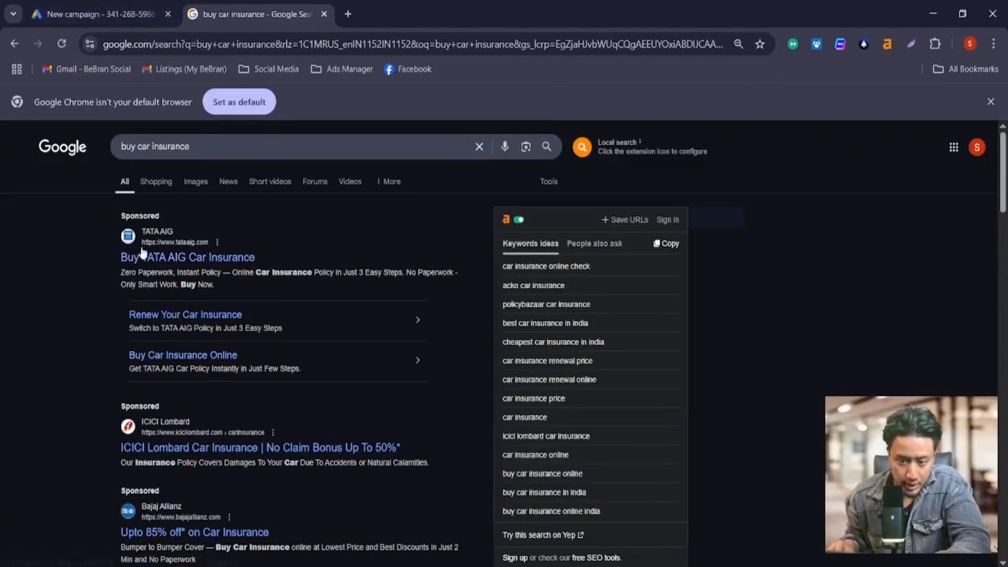
Step: Examine the sponsored ads before and after the organic results, and reload the page to compare the ad order
scroll(191, 330, down, 2)
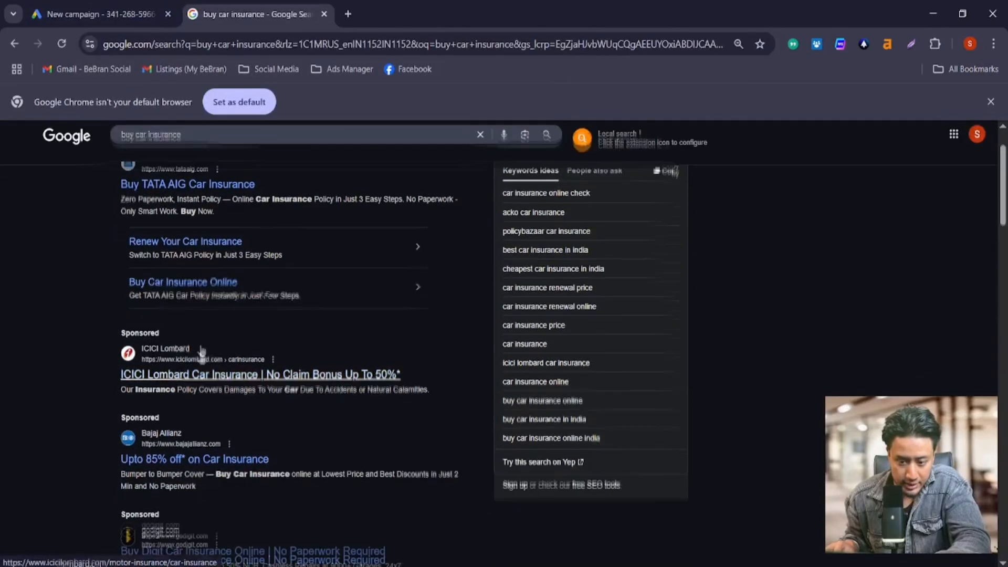
scroll(201, 351, down, 4)
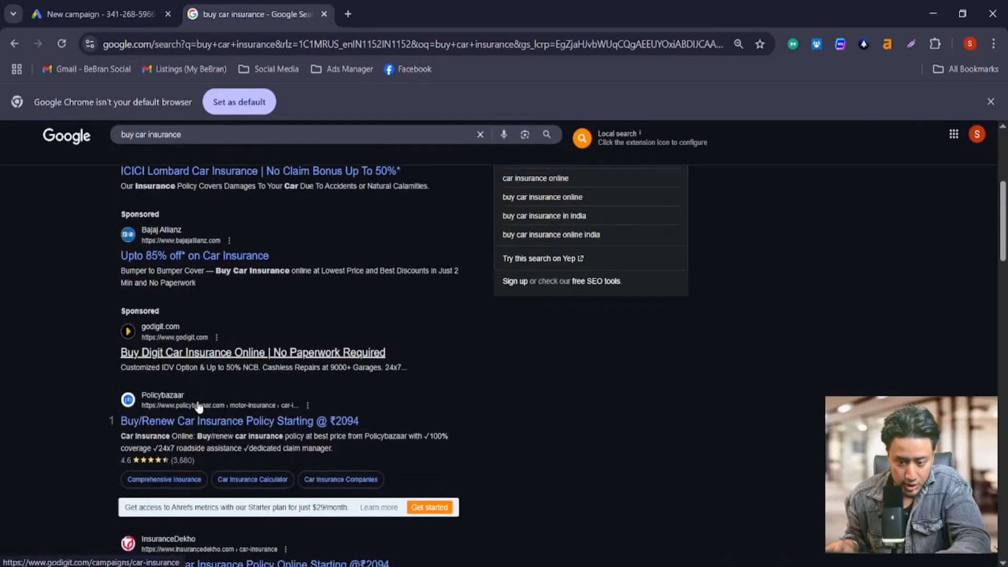
scroll(205, 357, up, 5)
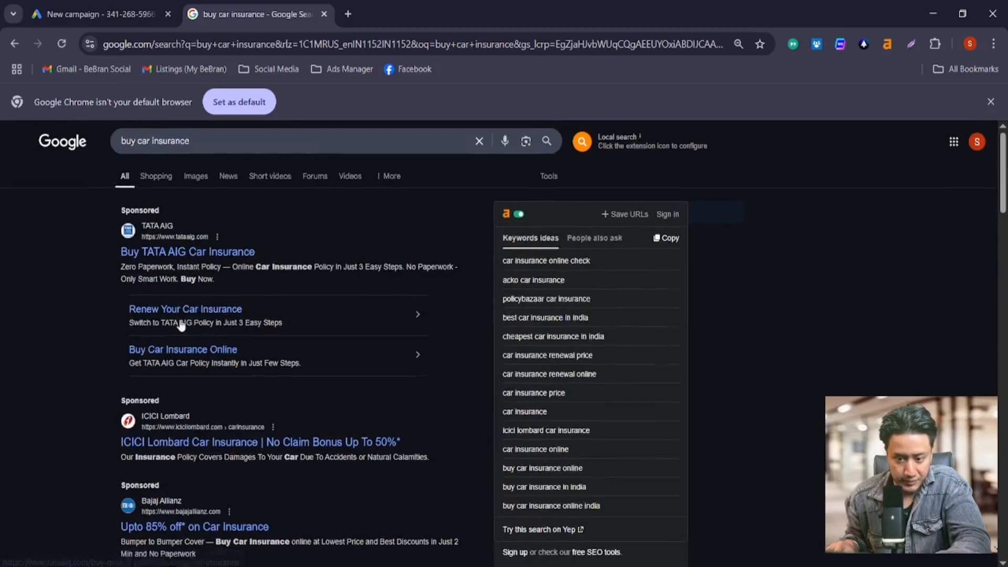
scroll(180, 325, down, 15)
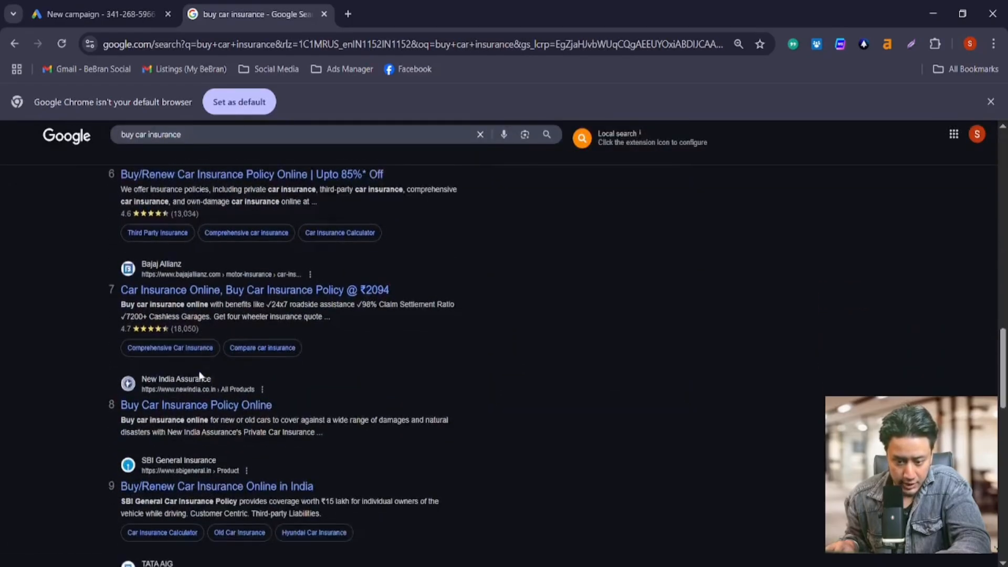
scroll(200, 375, down, 10)
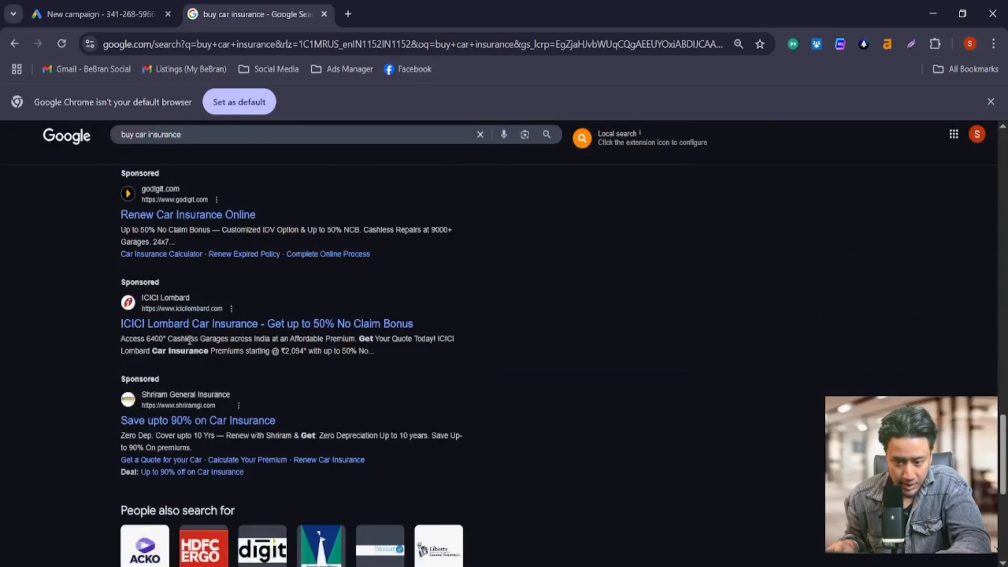
scroll(190, 340, down, 2)
scroll(236, 367, up, 20)
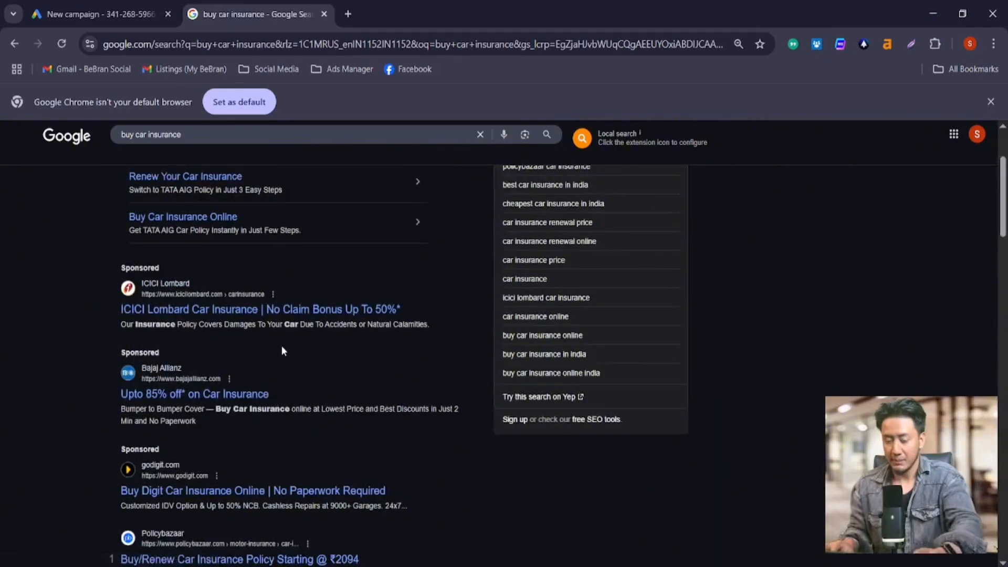
scroll(282, 351, up, 3)
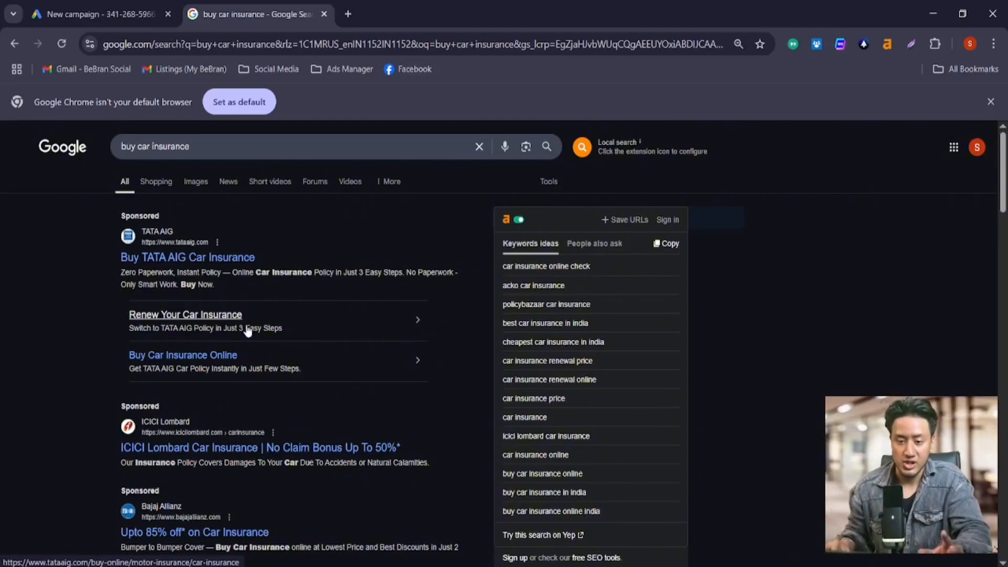
click(61, 44)
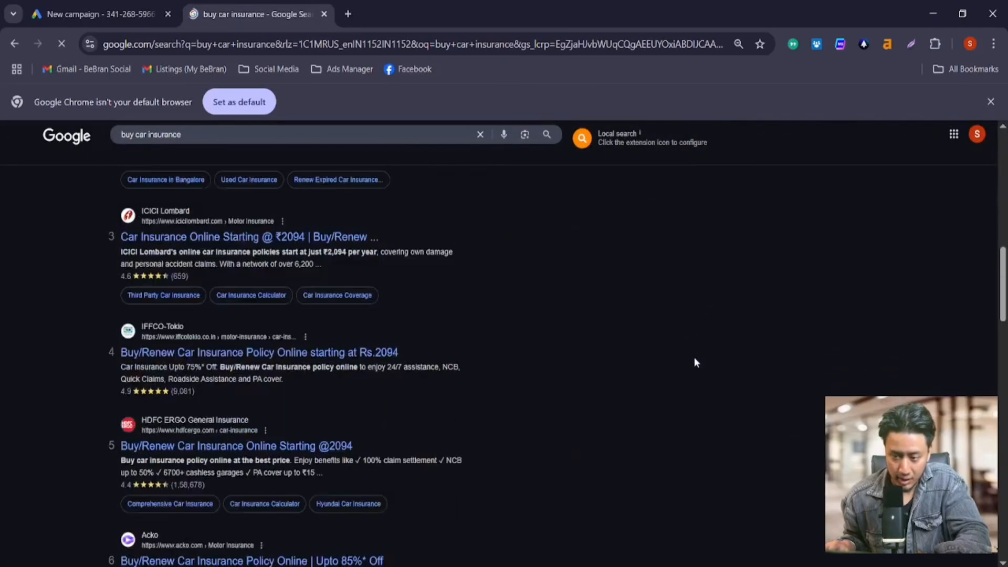
scroll(694, 360, up, 4)
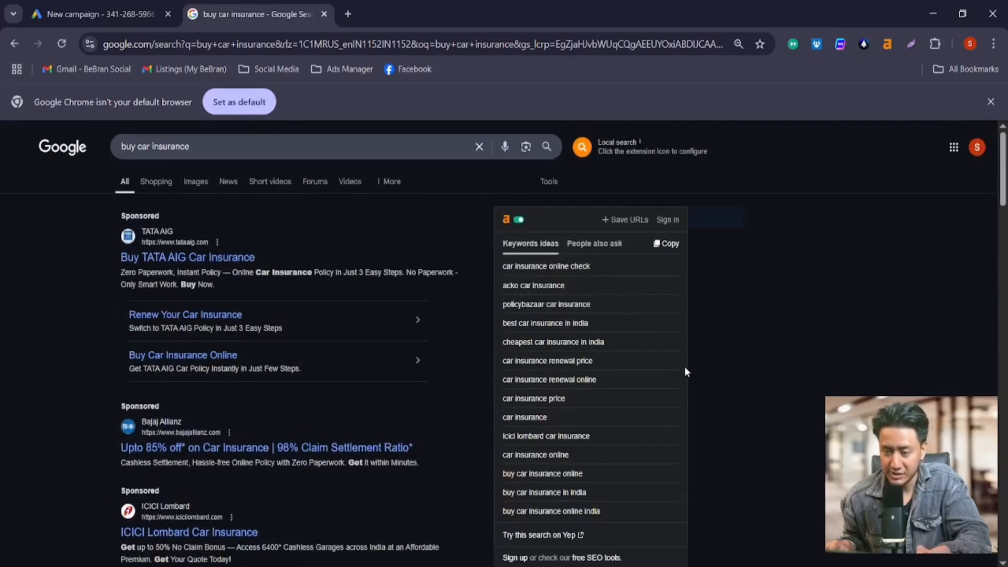
Step: Return to the Google Ads campaign setup, try Performance Max as the campaign type and switch it to Demand Gen
click(100, 14)
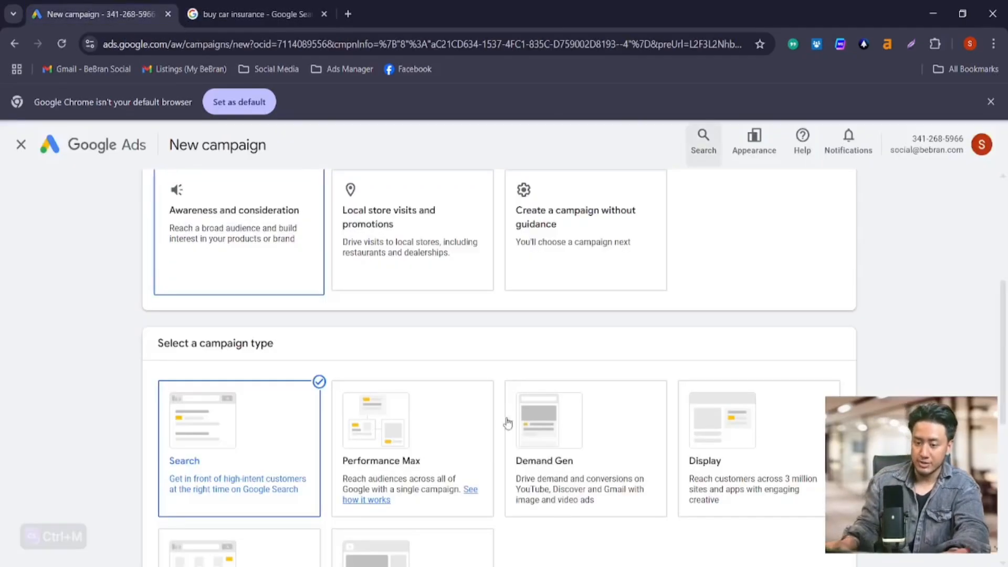
click(473, 420)
scroll(429, 271, down, 2)
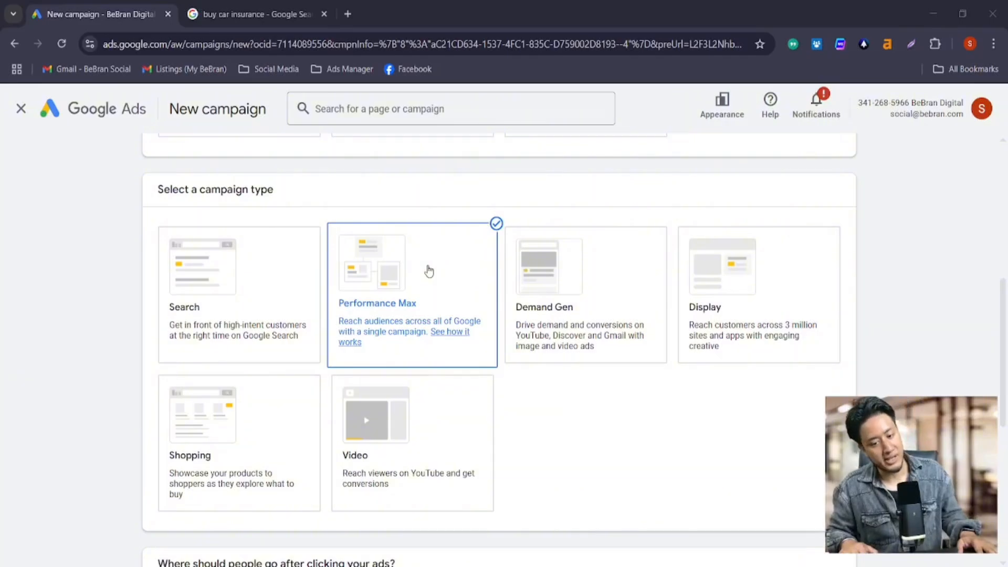
click(541, 263)
scroll(628, 361, up, 2)
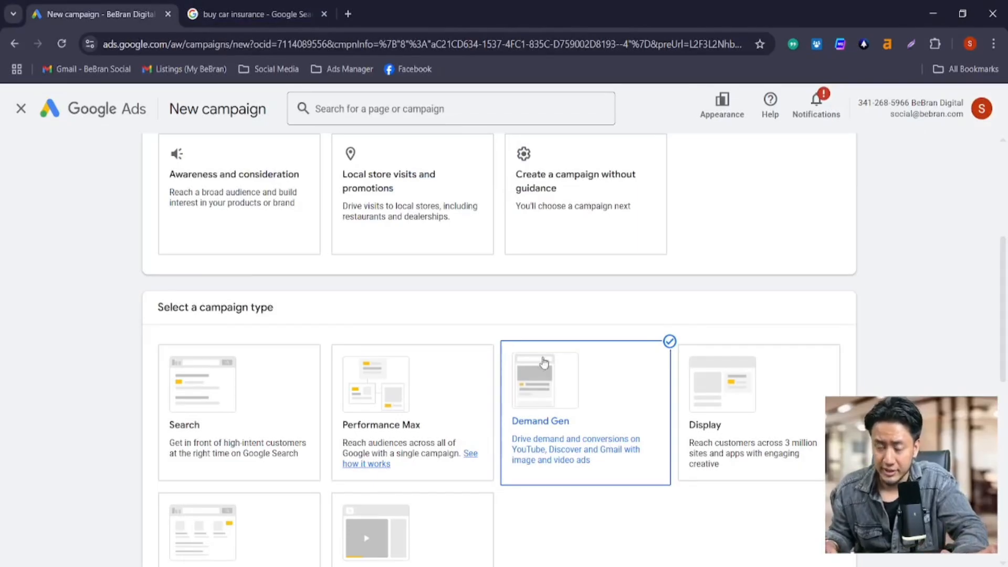
Step: Open Gmail in a new browser tab, view the Social and Primary inbox categories, and close that tab
click(347, 14)
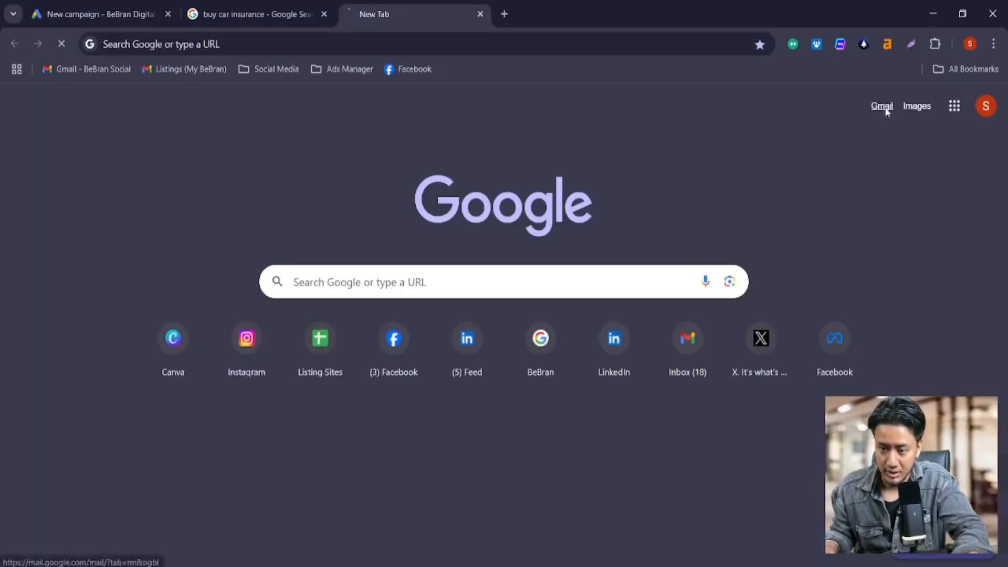
click(885, 105)
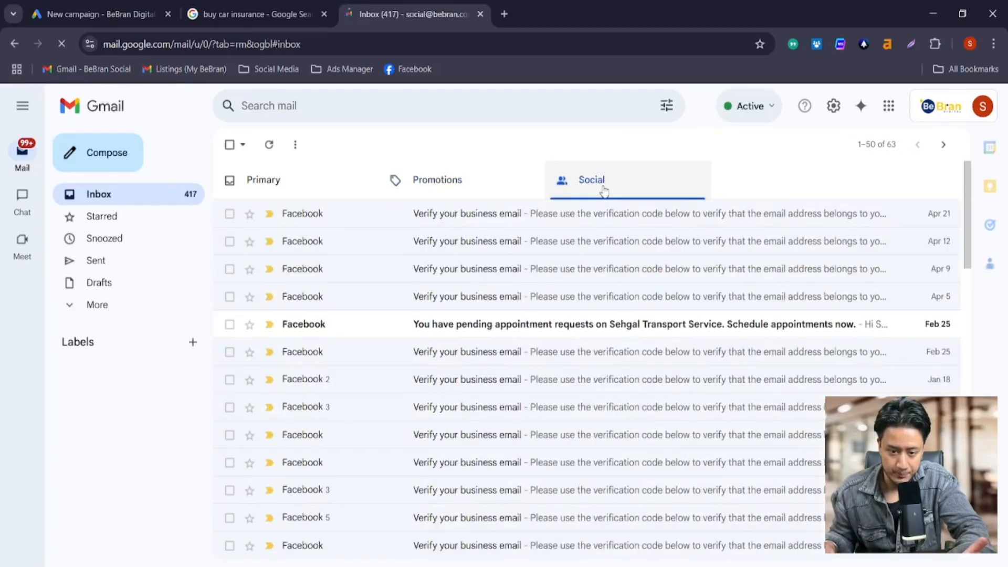
click(288, 190)
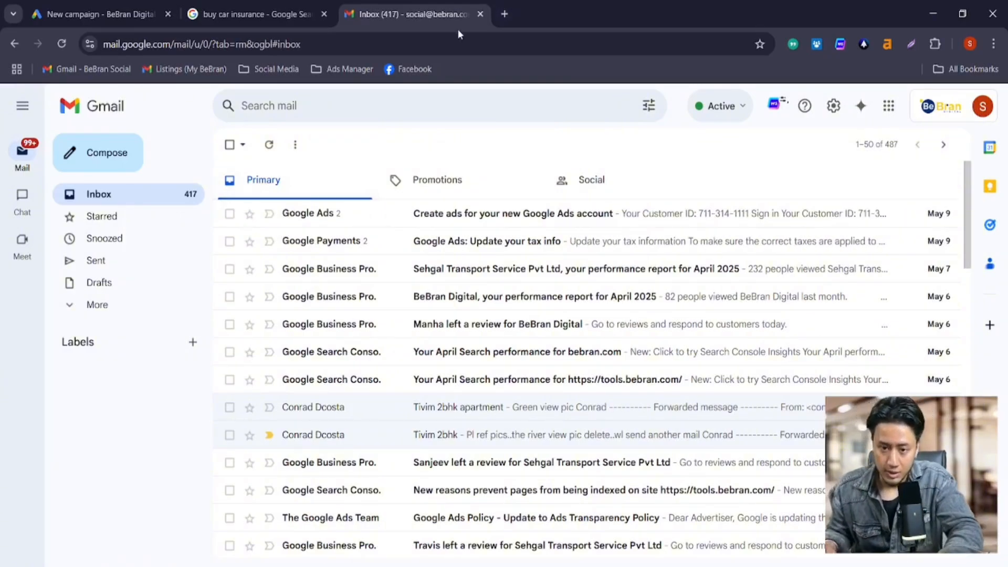
click(480, 14)
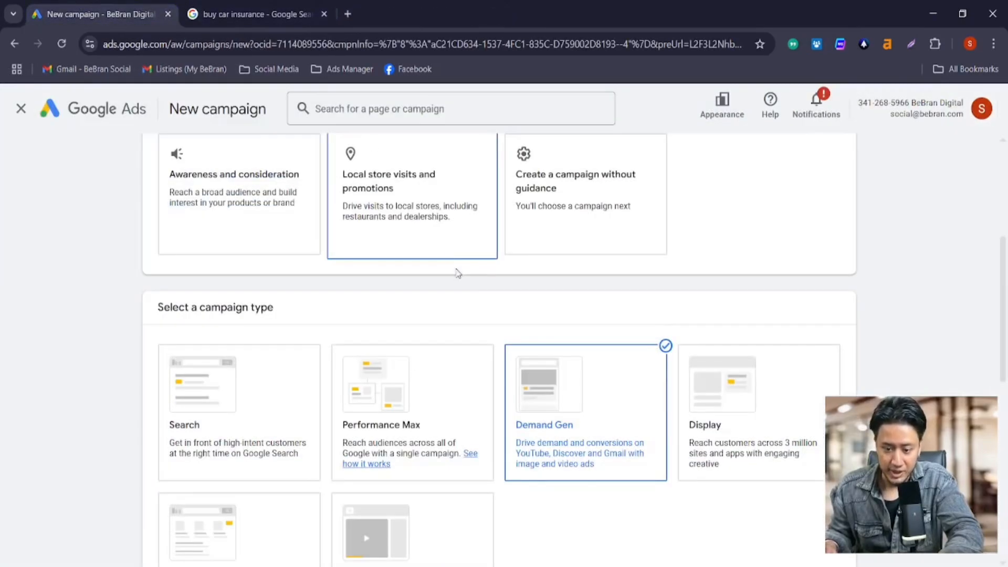
Step: Change the campaign type of the new campaign to Display
click(749, 401)
scroll(749, 400, down, 5)
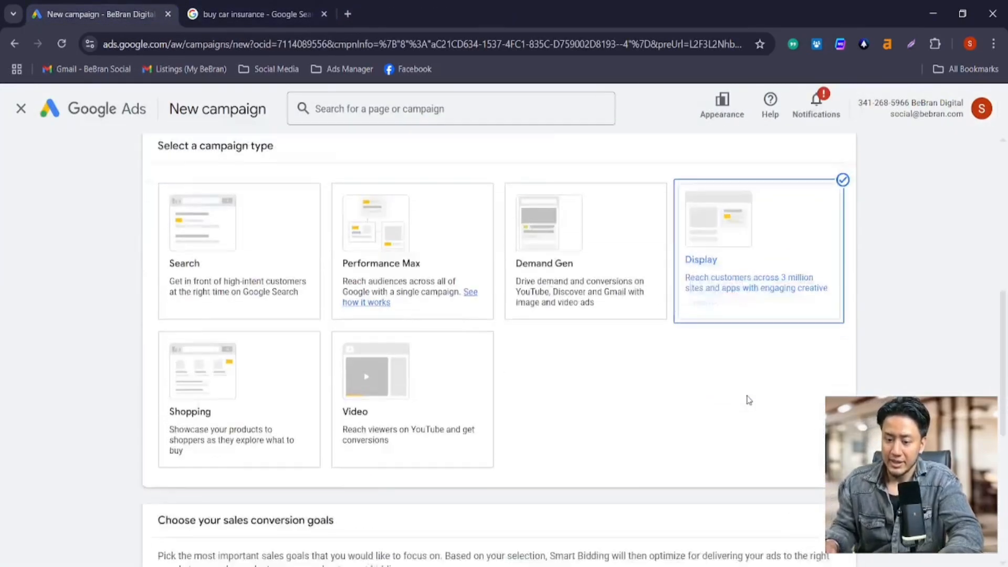
scroll(752, 388, up, 5)
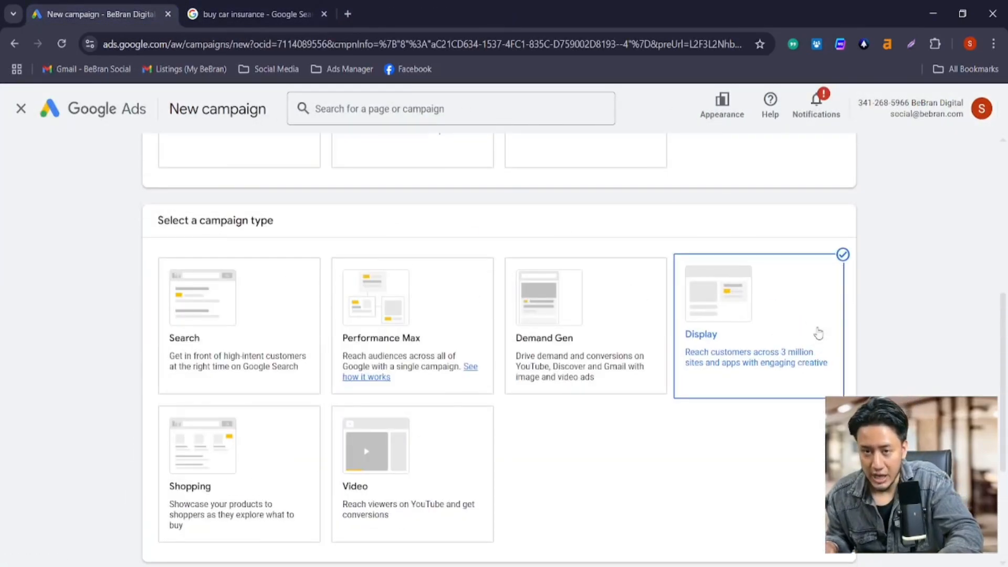
Step: Search Google for "small seo tools" in a new browser tab and open the SmallSEOTools.com website
click(347, 14)
click(313, 44)
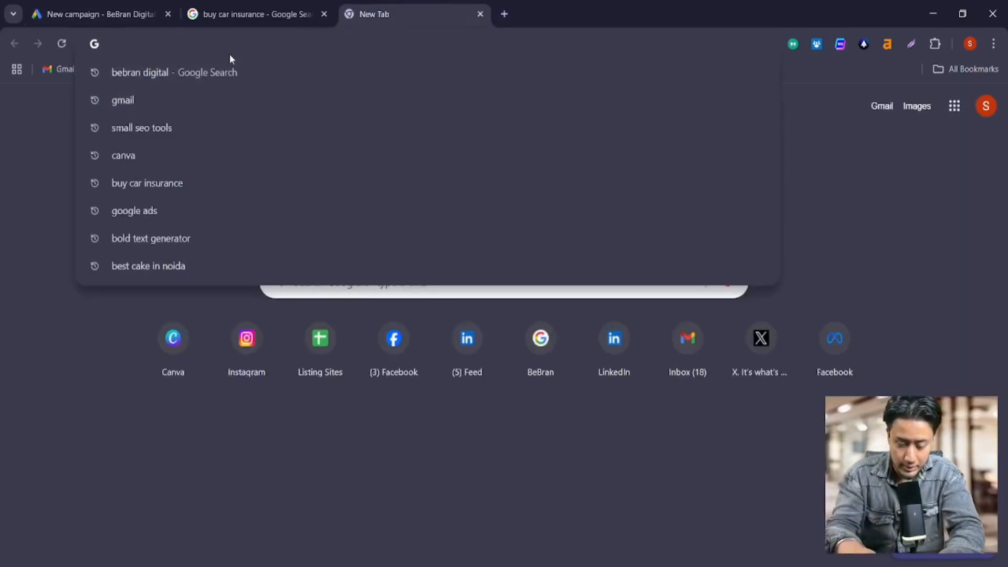
text(small)
key(Return)
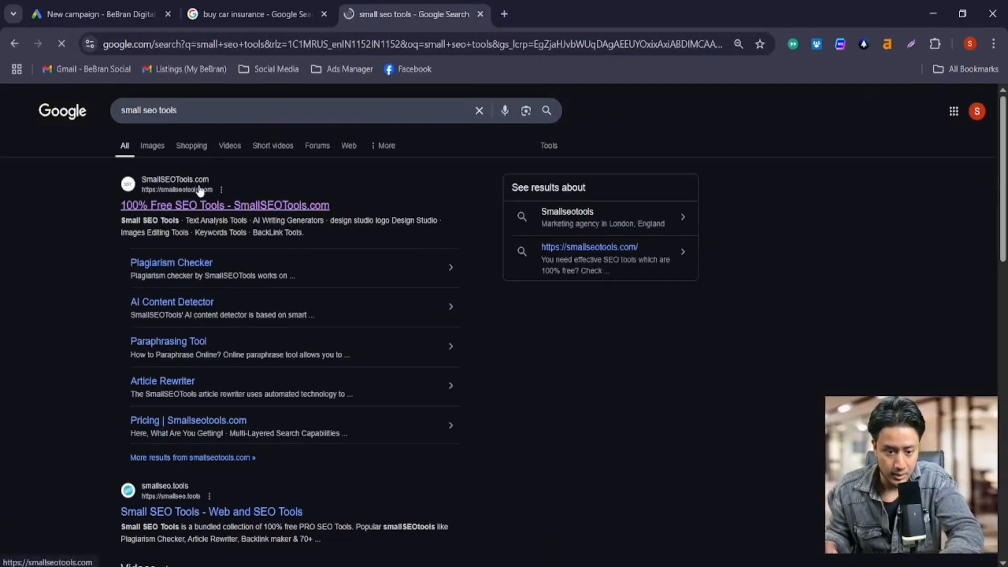
click(199, 190)
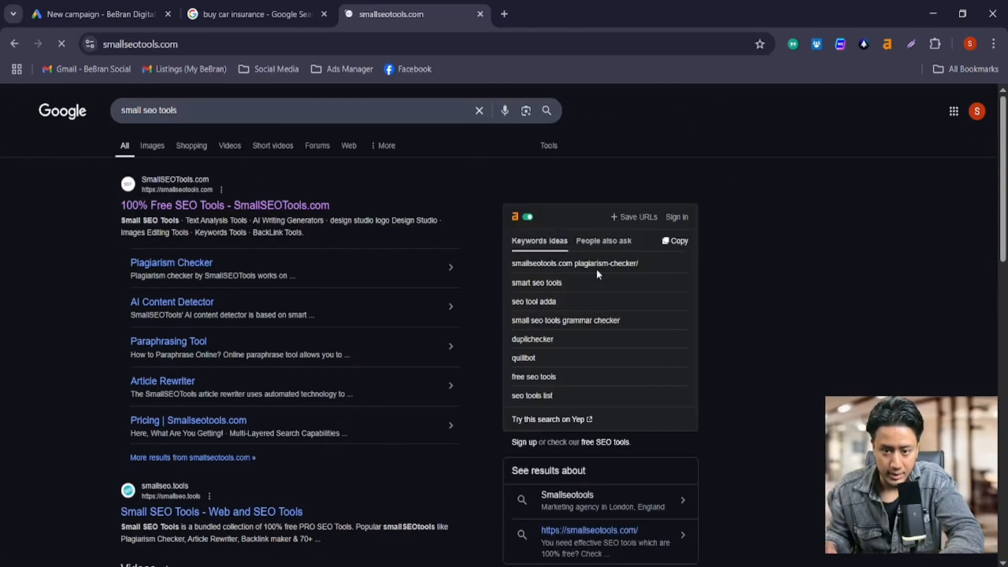
Step: Examine the display ads placed on the SmallSEOTools home page and dismiss the Google Ads banner
scroll(610, 273, down, 1)
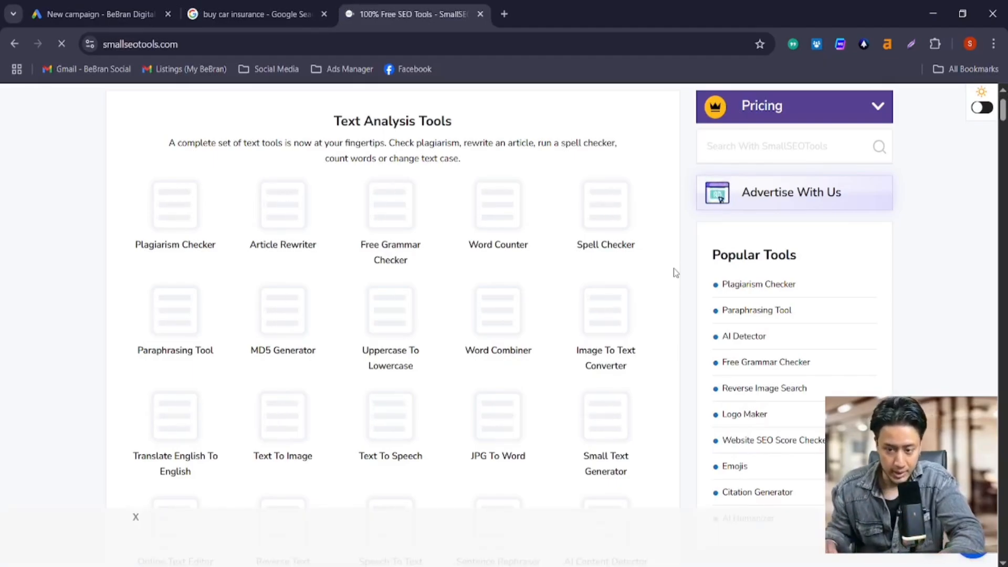
scroll(677, 387, down, 3)
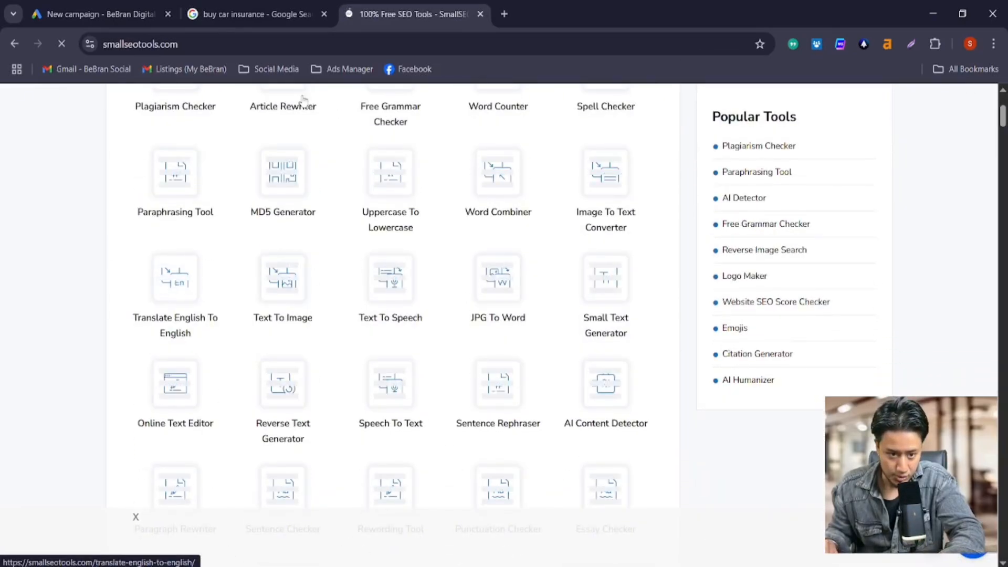
scroll(292, 546, down, 3)
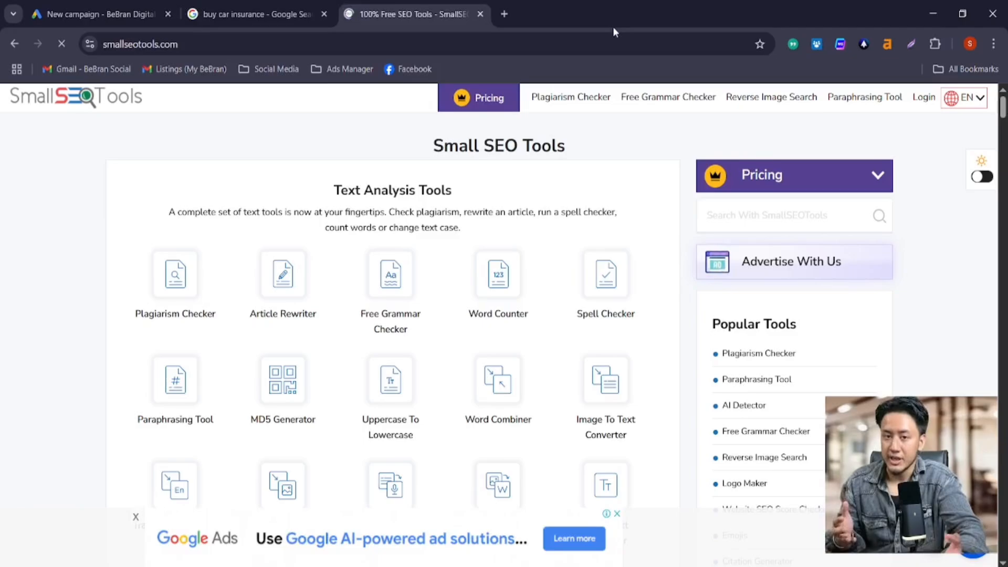
scroll(640, 196, down, 4)
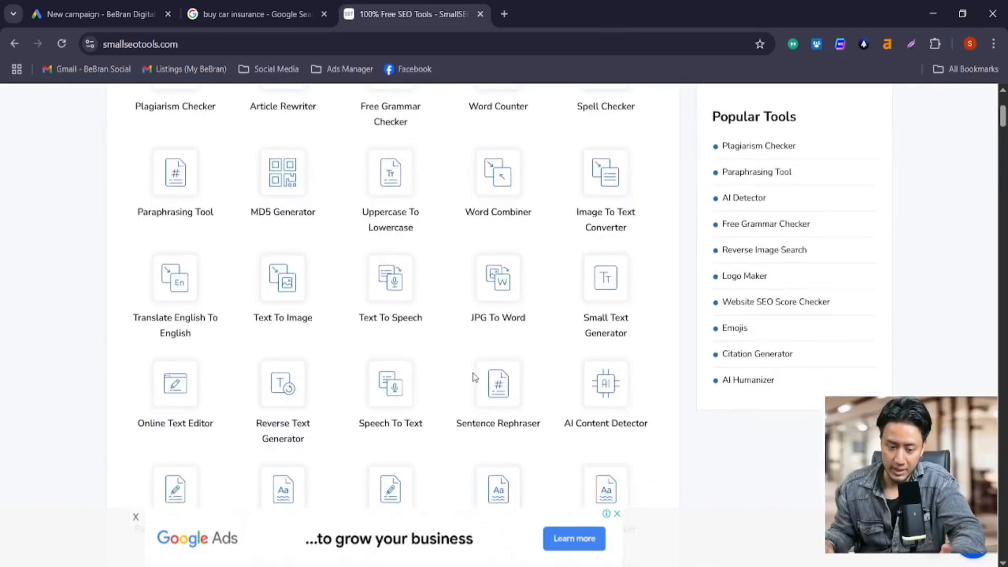
scroll(479, 529, down, 3)
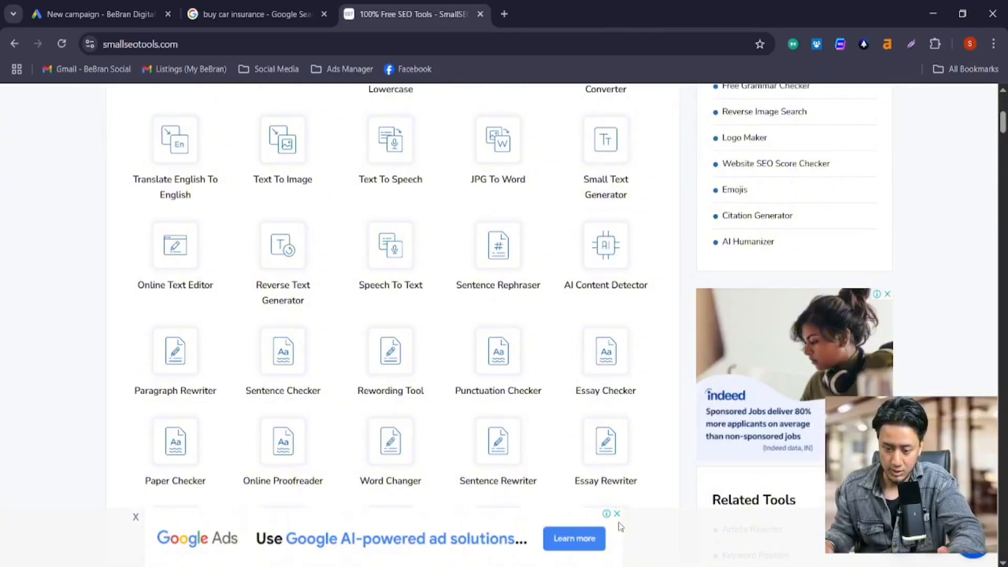
click(619, 522)
scroll(889, 390, up, 3)
scroll(889, 389, down, 15)
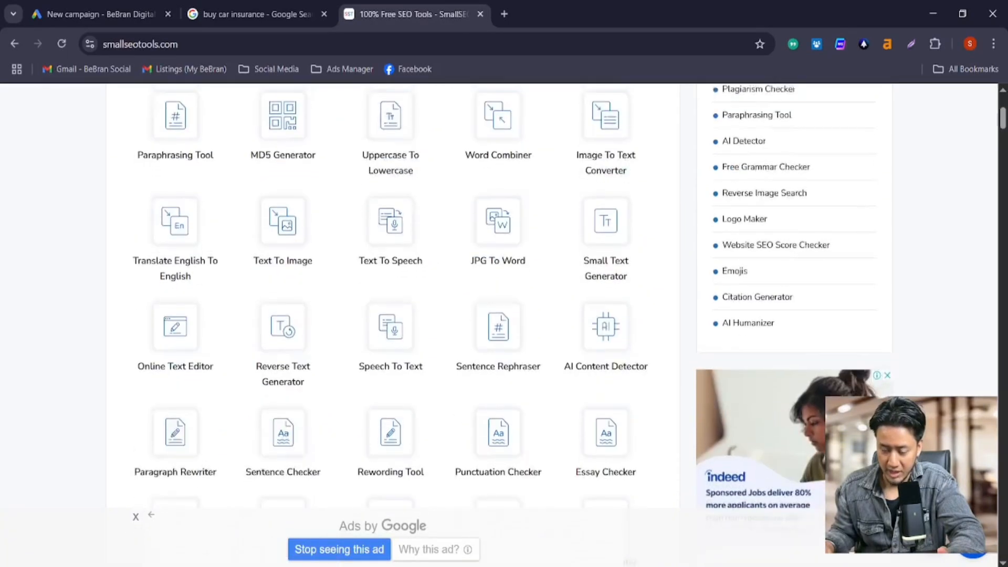
scroll(810, 324, up, 15)
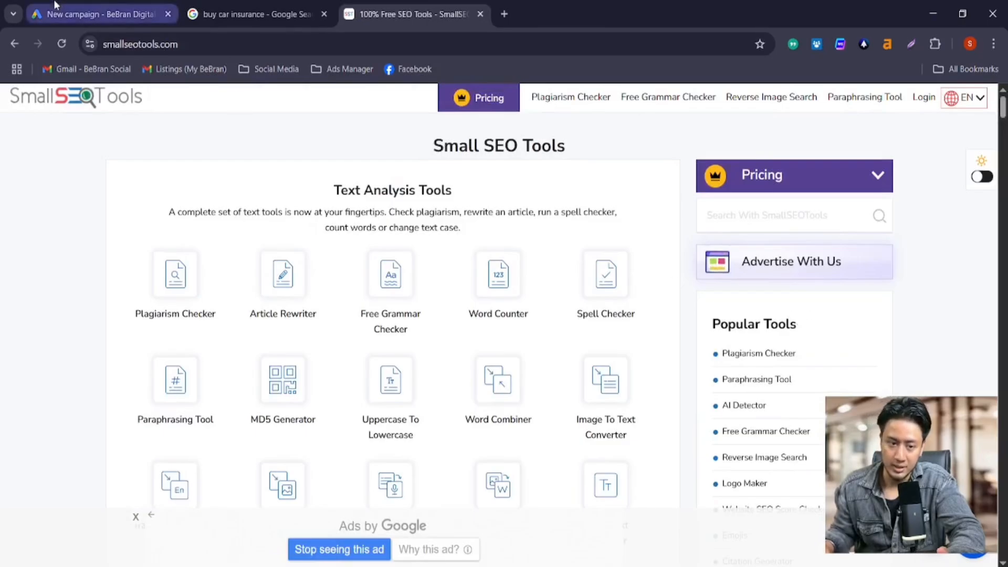
Step: Return to the Google Ads campaign setup and switch the campaign type to Shopping
click(100, 15)
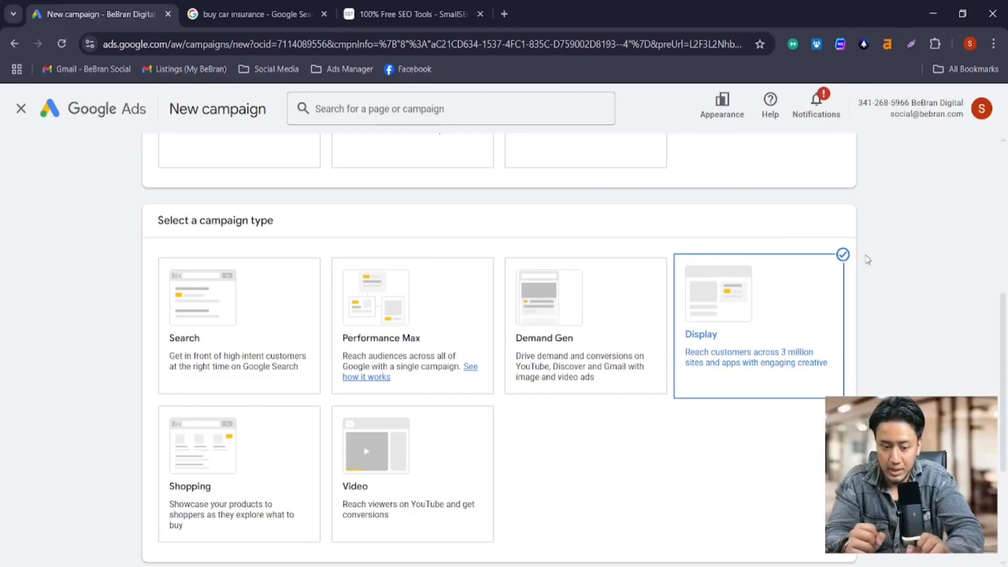
click(199, 442)
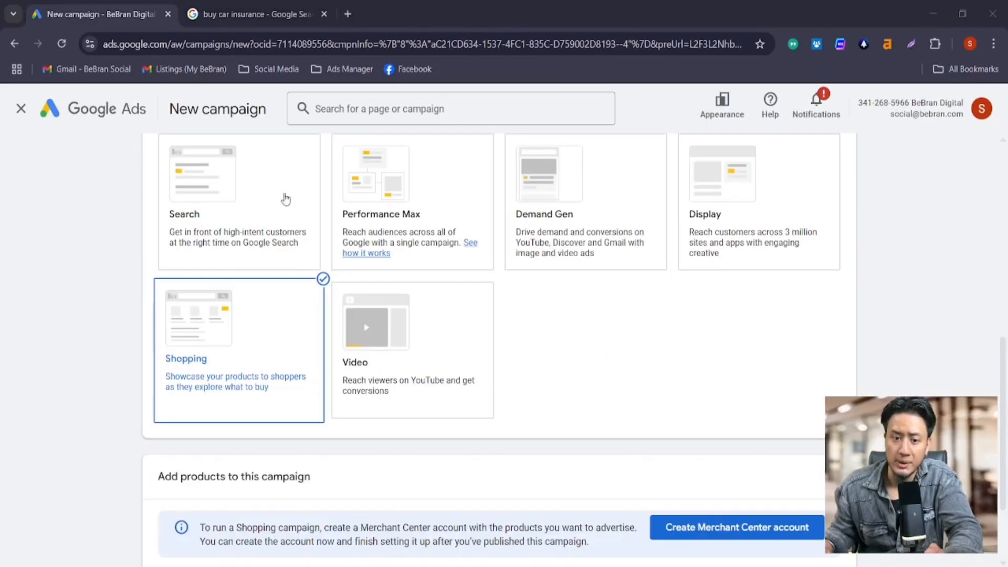
Step: Search Google for "toys" in a new browser tab and look at the sponsored product listings
click(350, 15)
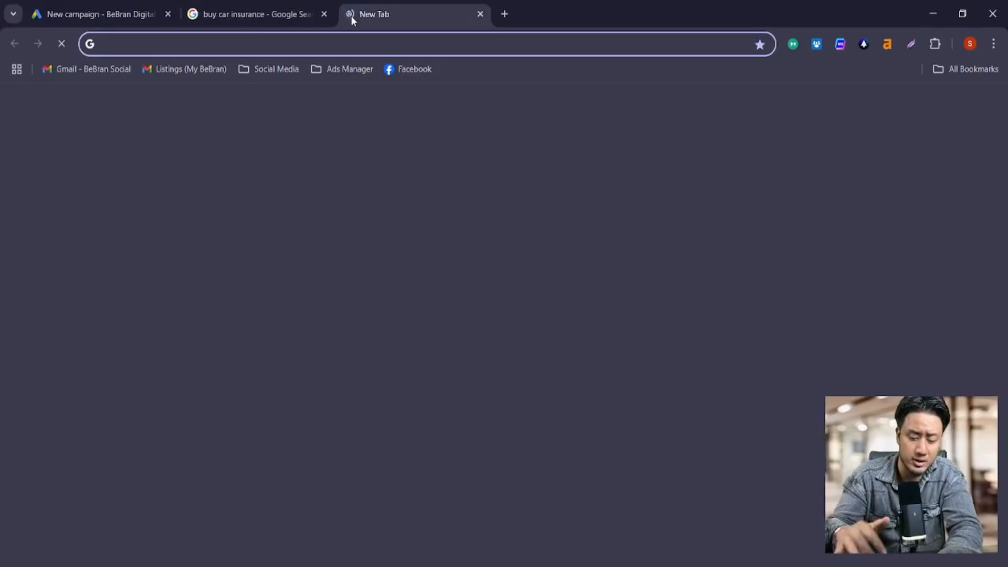
text(toys)
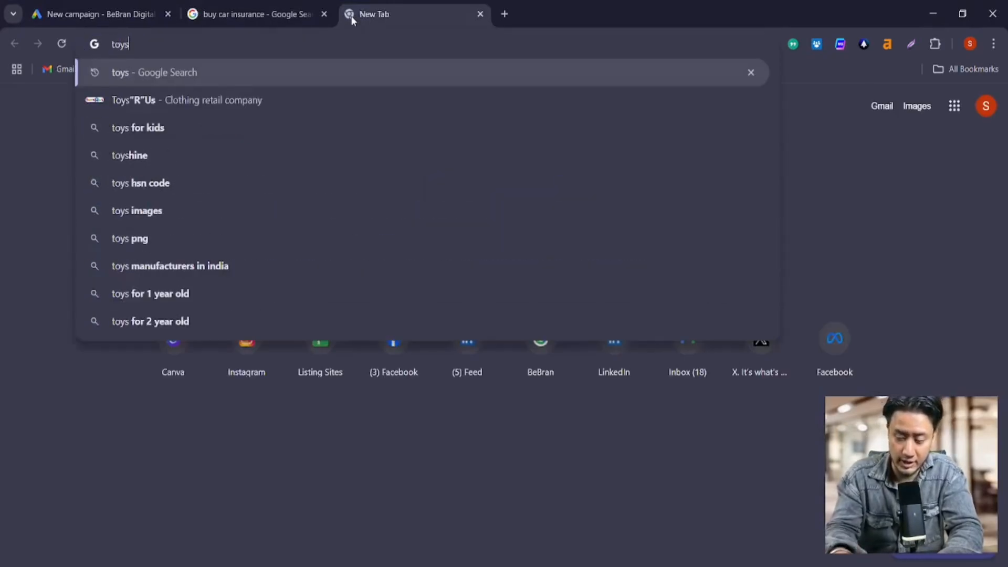
key(Return)
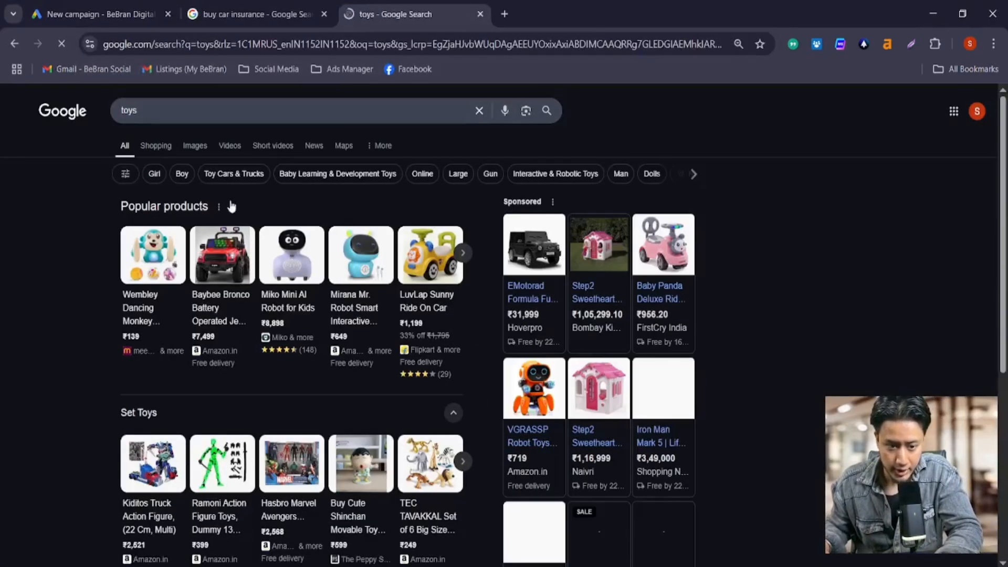
drag(764, 213, 375, 249)
Step: Search Google for "watch" instead and examine the sponsored product listings above the popular products
click(176, 110)
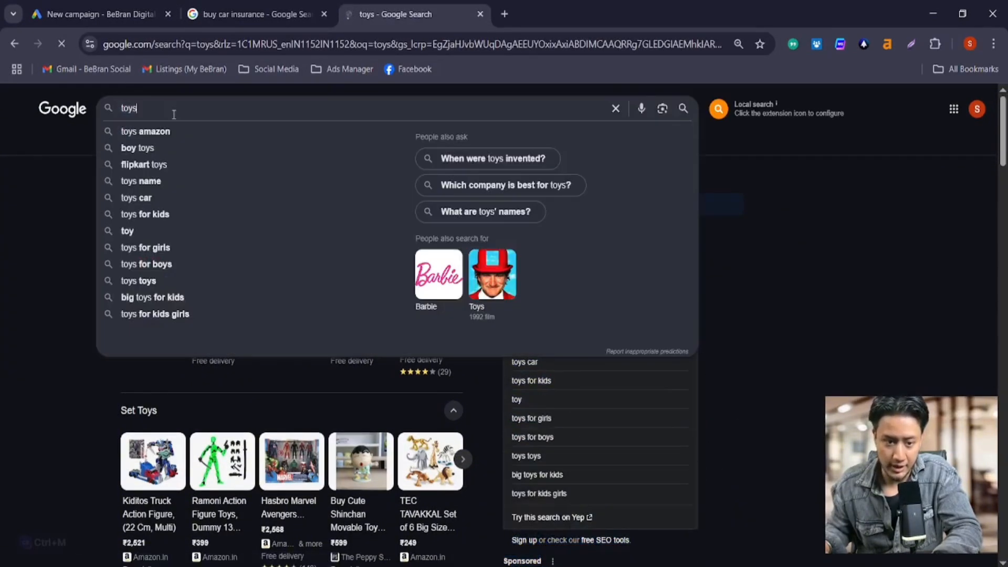
key(ctrl+a)
text(watch)
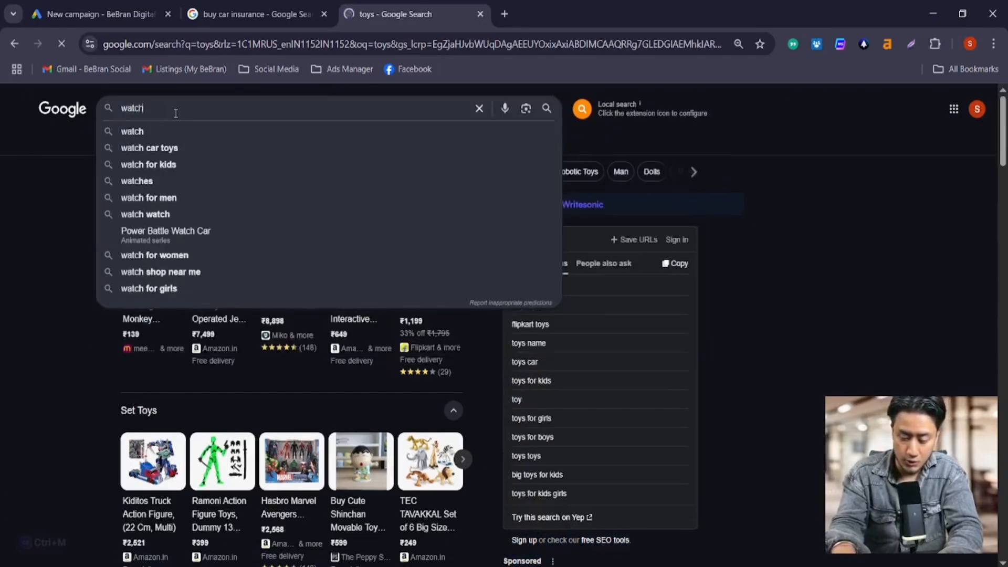
key(Return)
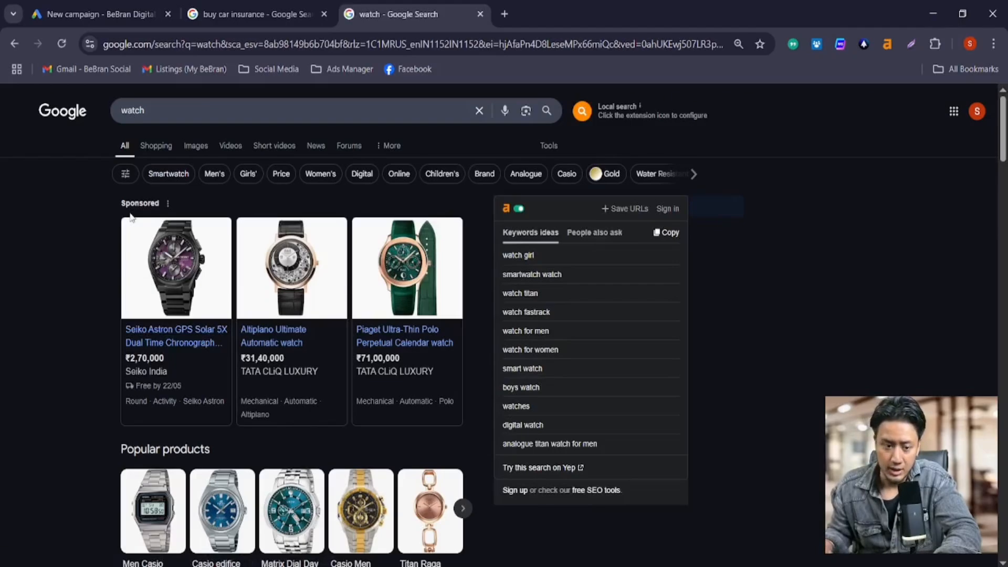
drag(122, 204, 140, 201)
click(66, 226)
scroll(132, 292, down, 3)
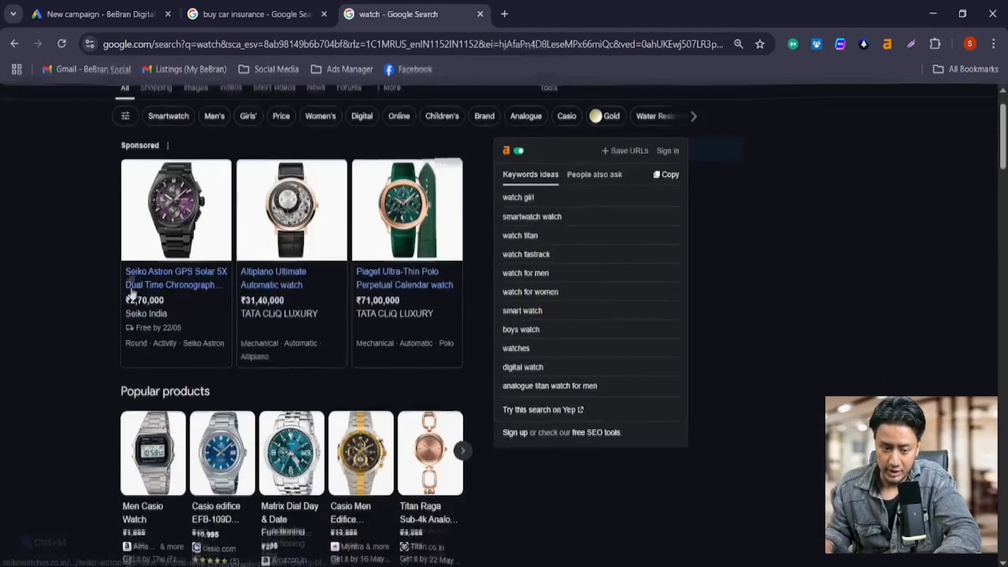
scroll(446, 344, up, 3)
Step: Return to the Google Ads campaign setup and switch the campaign type to Video
click(98, 13)
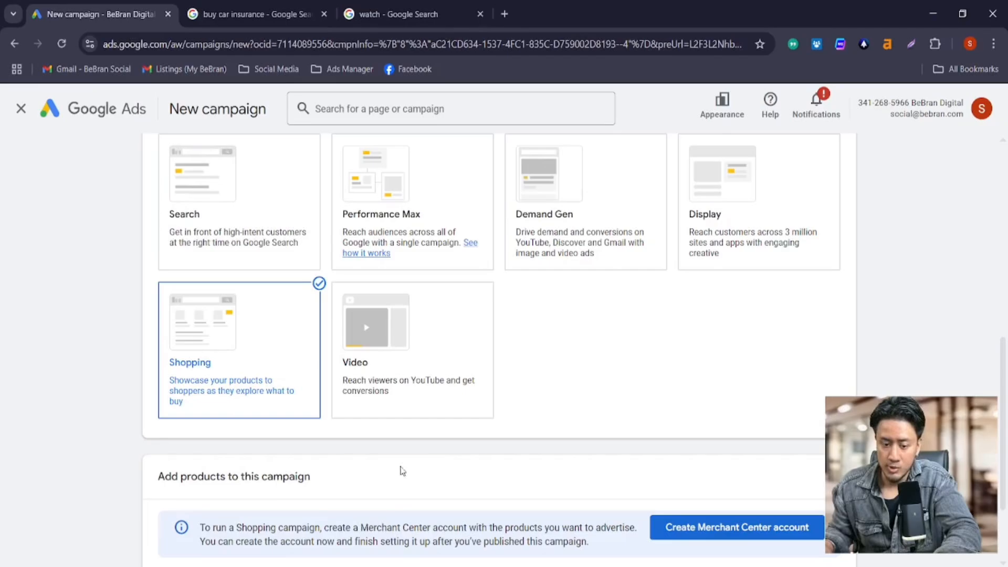
click(396, 400)
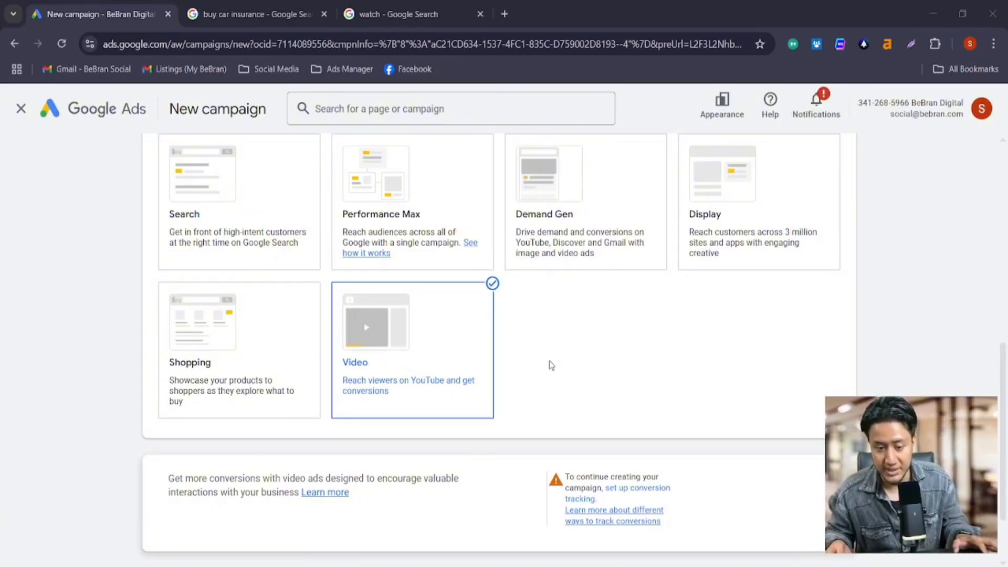
Step: Change the campaign objective to Leads
scroll(551, 365, up, 3)
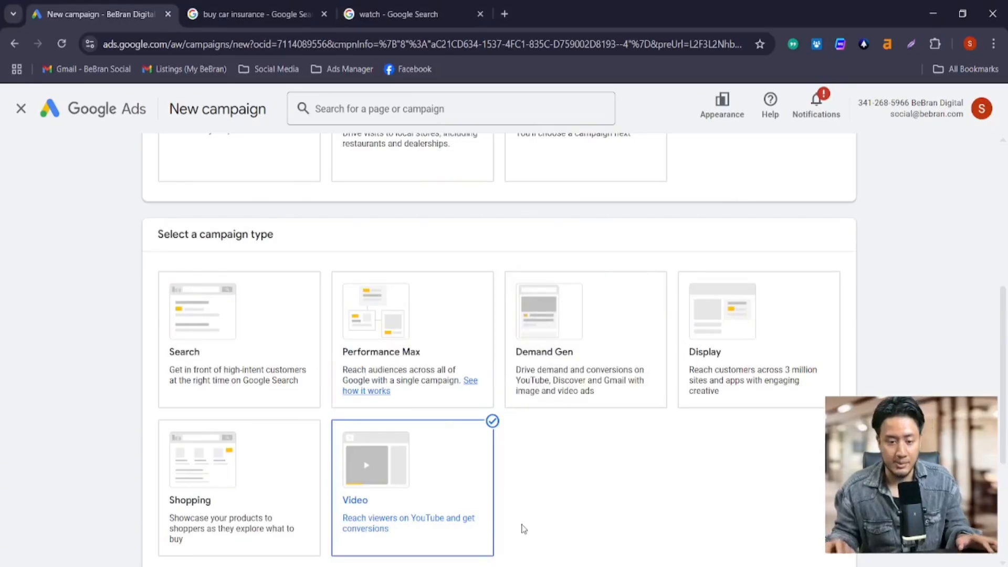
scroll(524, 529, up, 7)
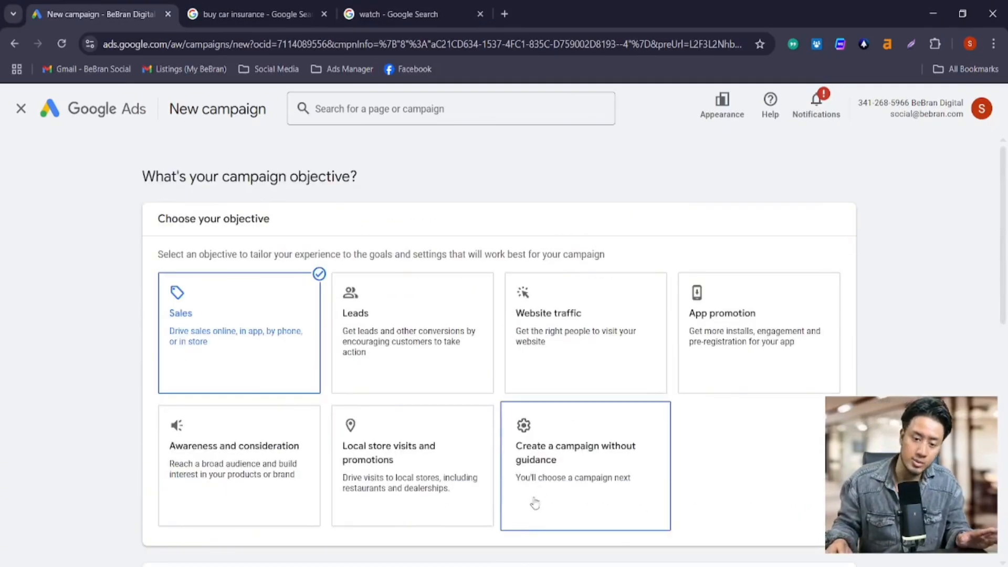
click(434, 329)
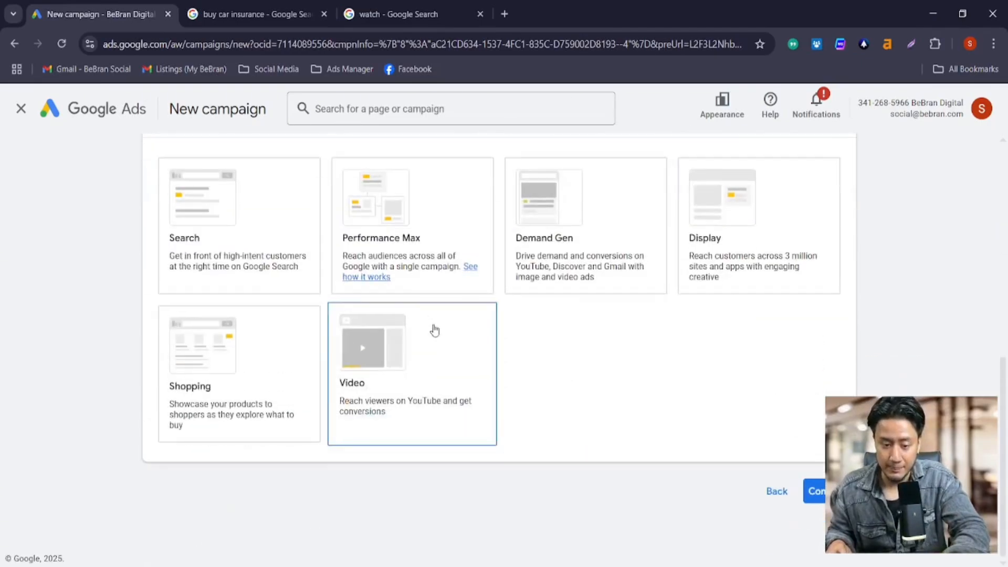
Step: Switch the campaign objective to Website traffic and review the campaign types offered for it
scroll(719, 390, up, 5)
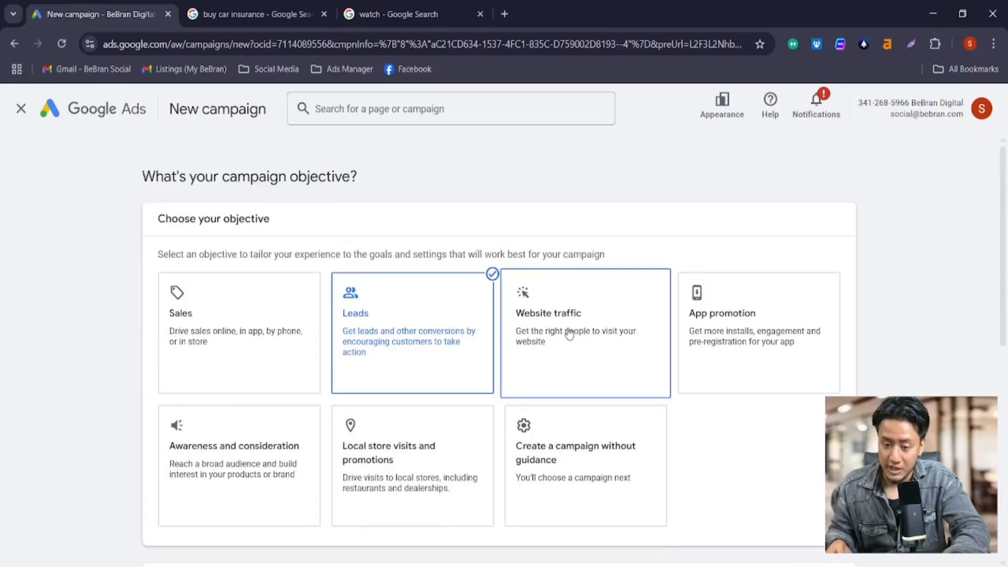
scroll(576, 333, down, 6)
scroll(657, 286, up, 5)
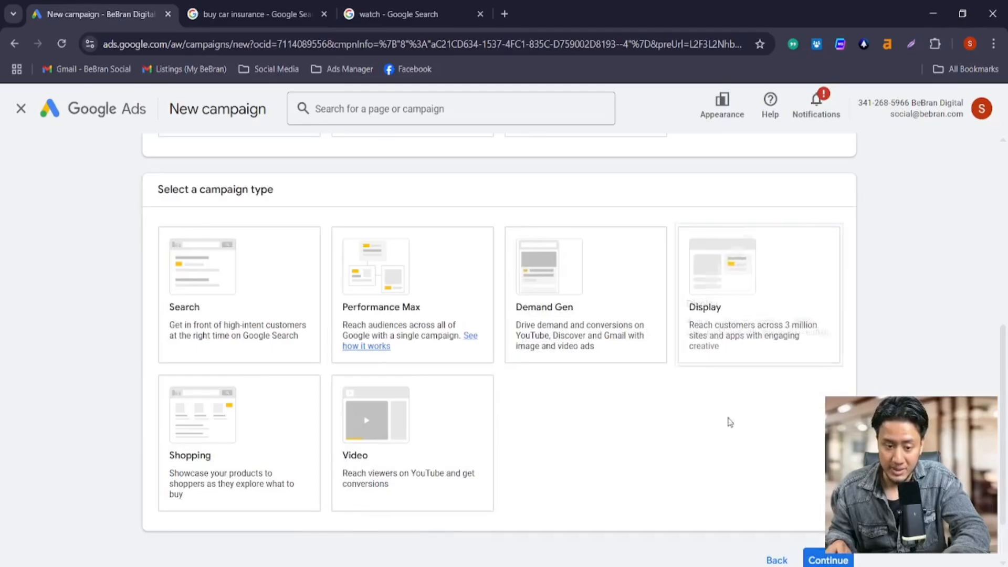
scroll(702, 331, up, 3)
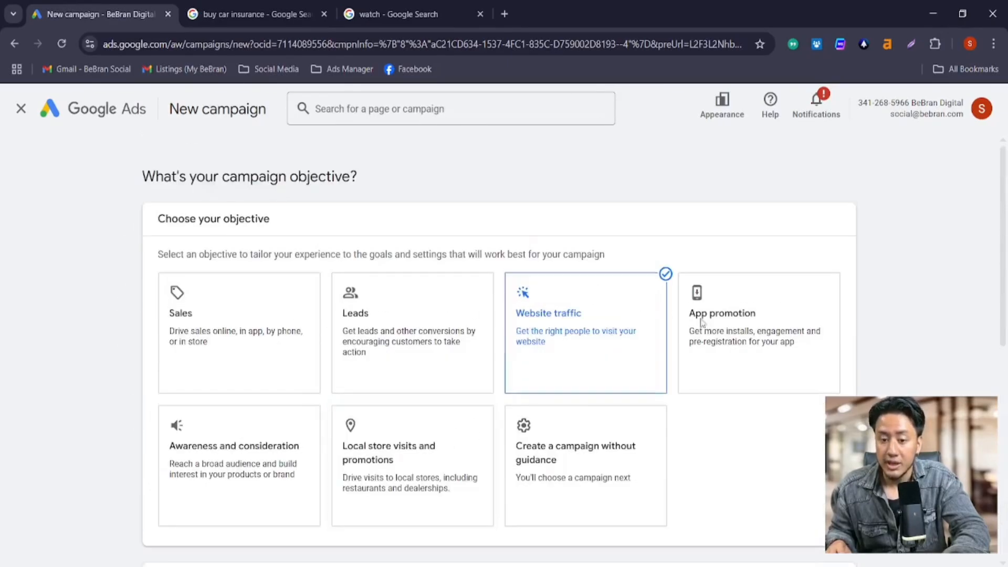
scroll(727, 356, down, 5)
scroll(268, 393, up, 2)
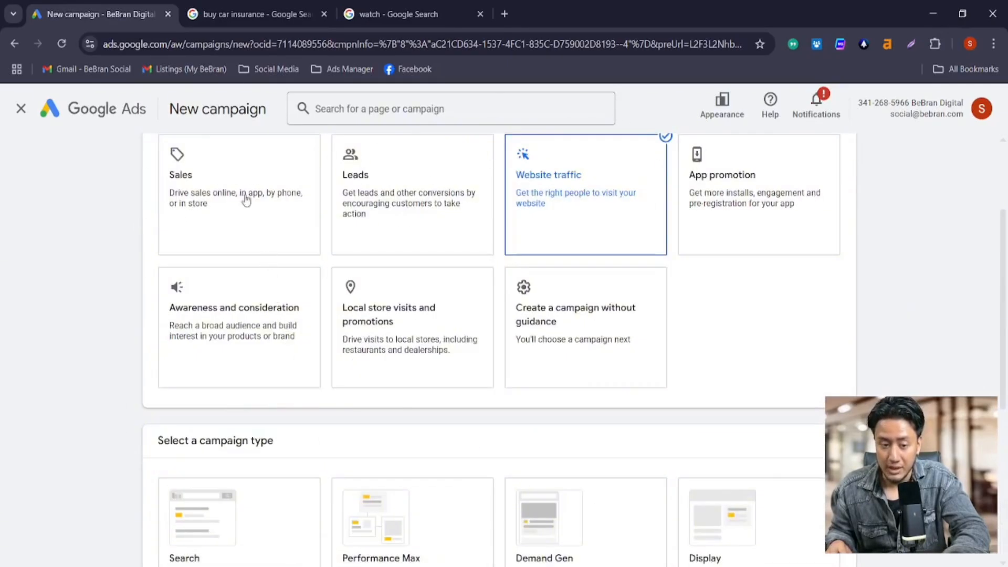
scroll(269, 467, down, 1)
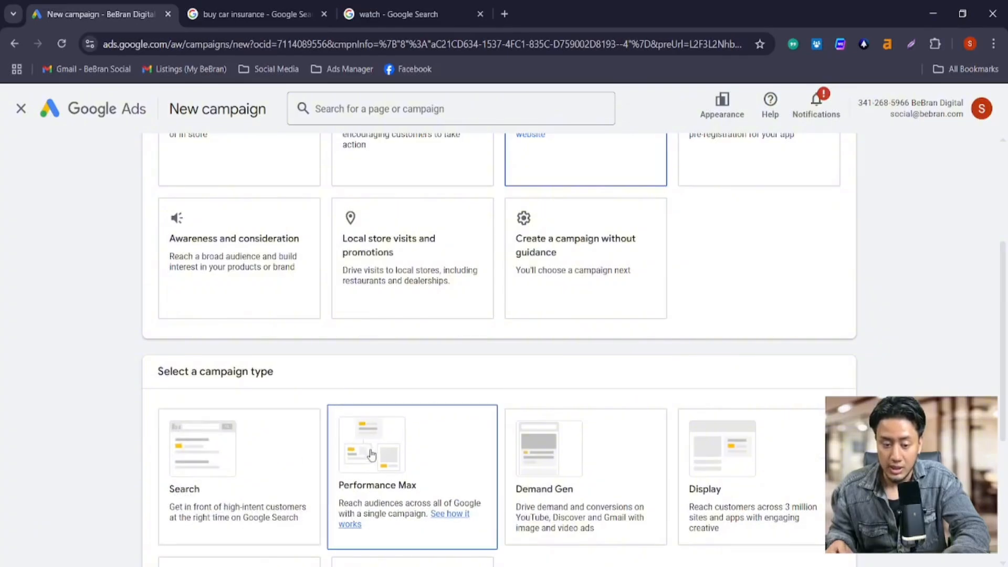
Step: Choose Performance Max as the campaign type for the Website traffic objective
scroll(491, 346, up, 3)
scroll(562, 337, down, 5)
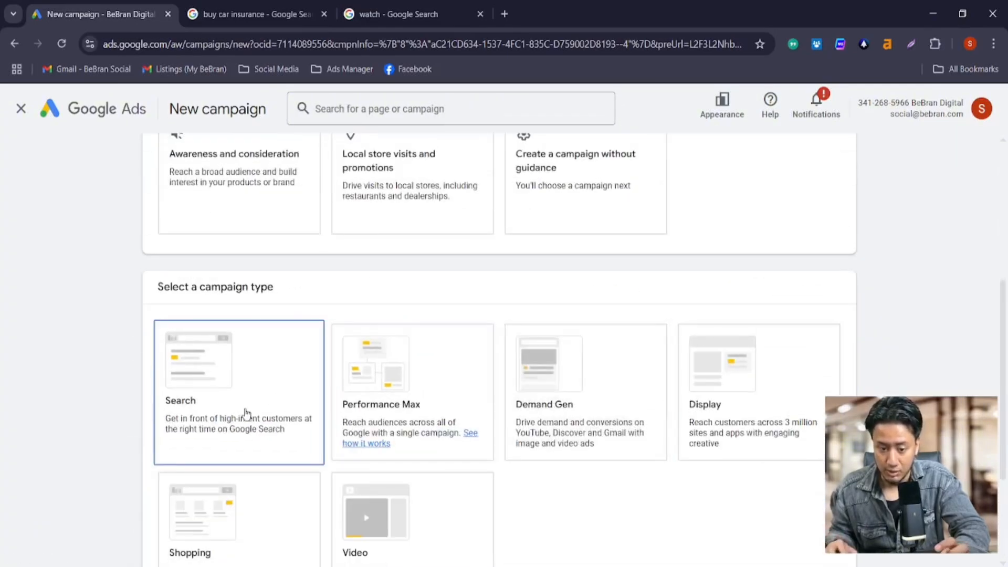
click(383, 416)
scroll(468, 387, down, 3)
scroll(500, 371, up, 4)
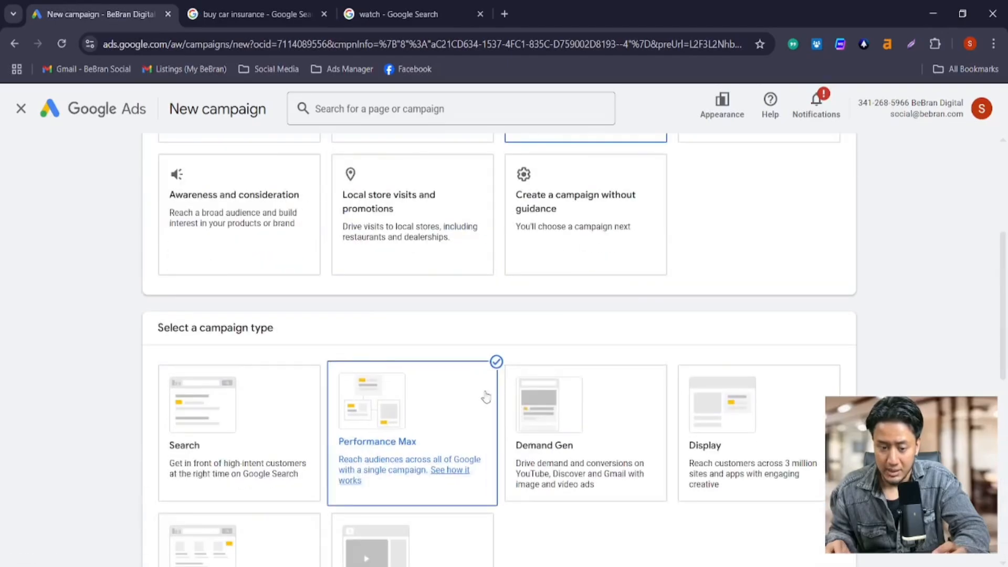
Step: Switch the campaign objective to Sales and review the campaign types offered for it
scroll(247, 261, up, 5)
scroll(517, 398, down, 1)
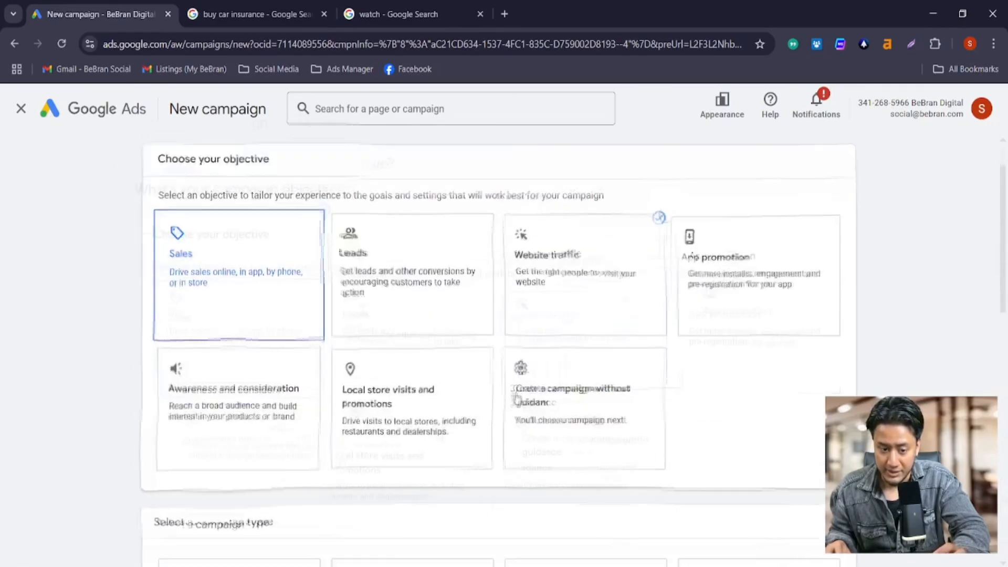
scroll(518, 398, down, 5)
scroll(441, 255, up, 5)
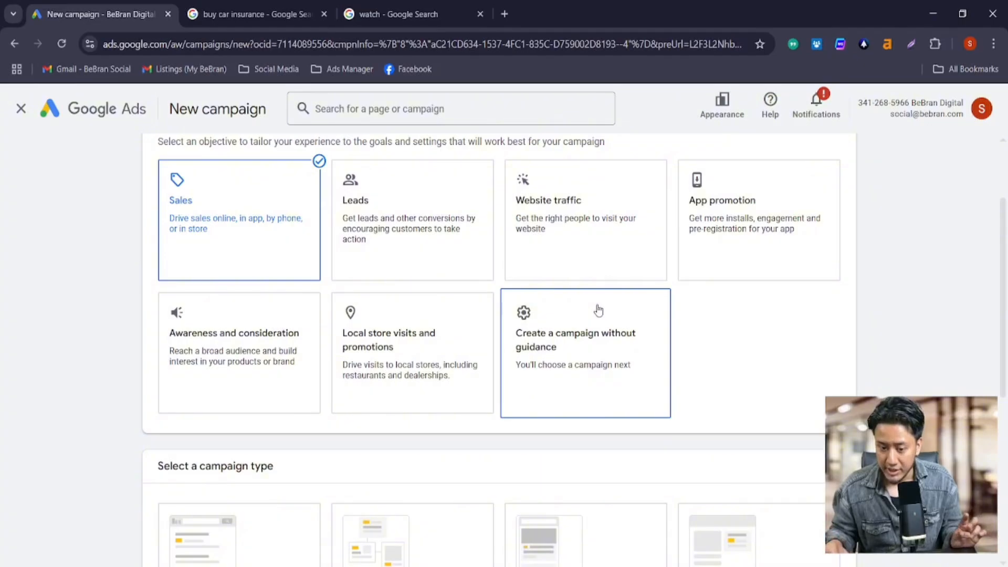
Step: Select Create a campaign without guidance as the objective and look over its available campaign types
click(605, 332)
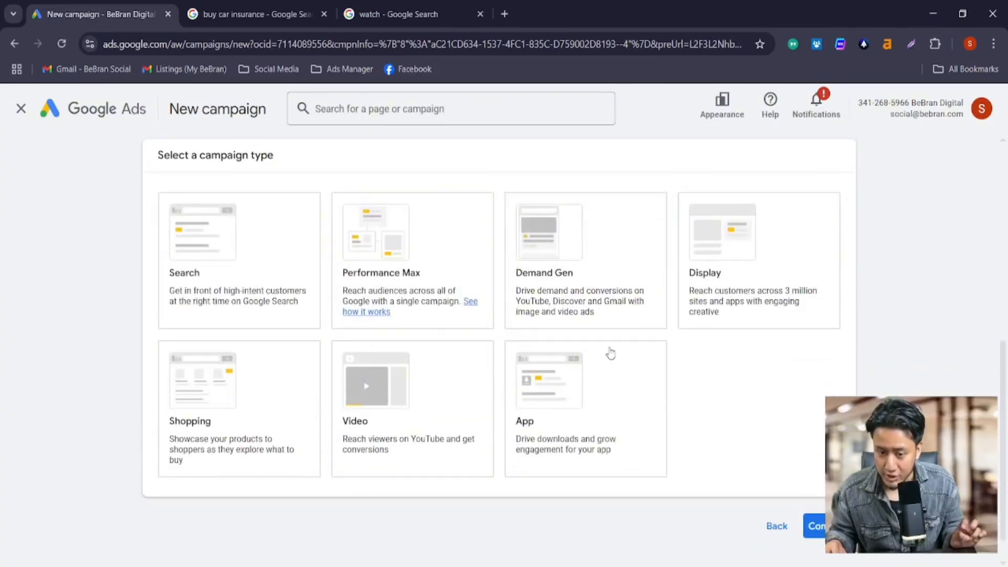
scroll(601, 342, up, 3)
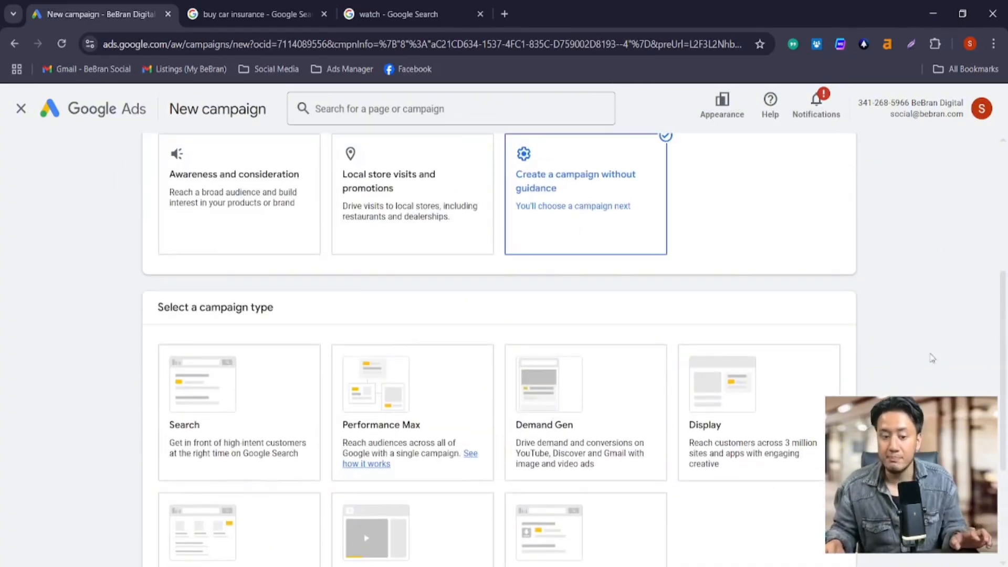
scroll(656, 405, down, 1)
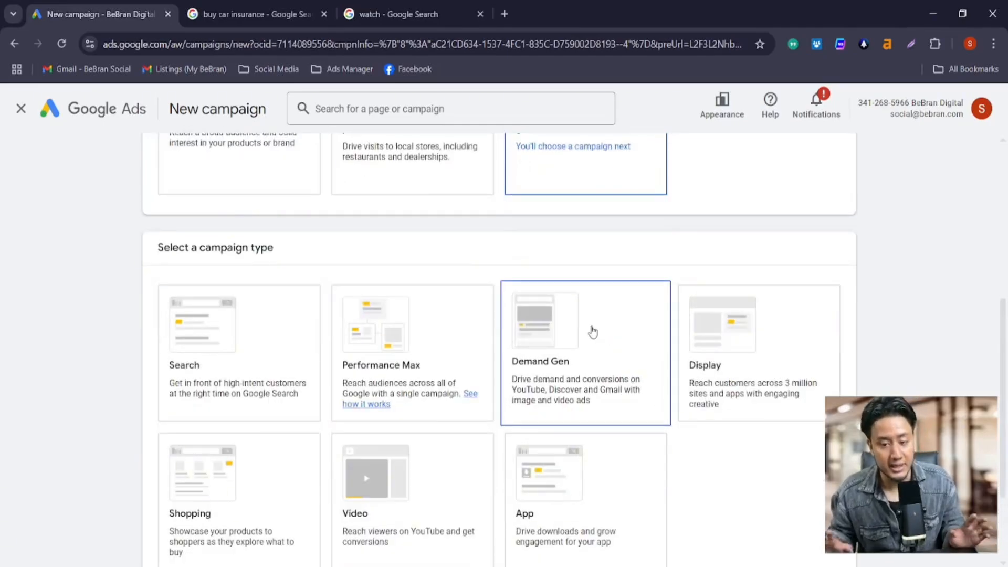
scroll(592, 332, up, 3)
key(ctrl+m)
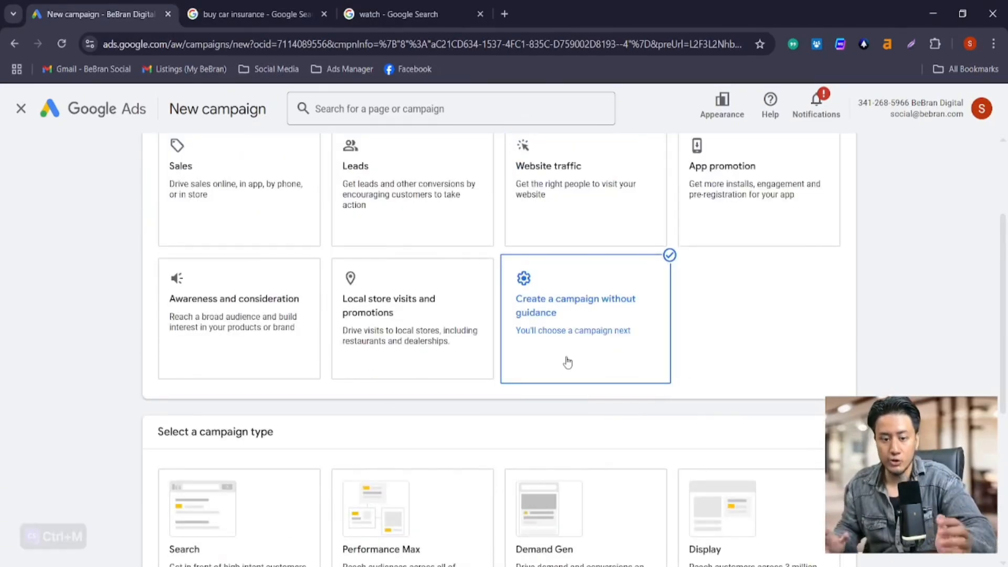
Step: With the objective set back to Sales, choose Video as the campaign type and check its additional setup options
scroll(284, 247, down, 3)
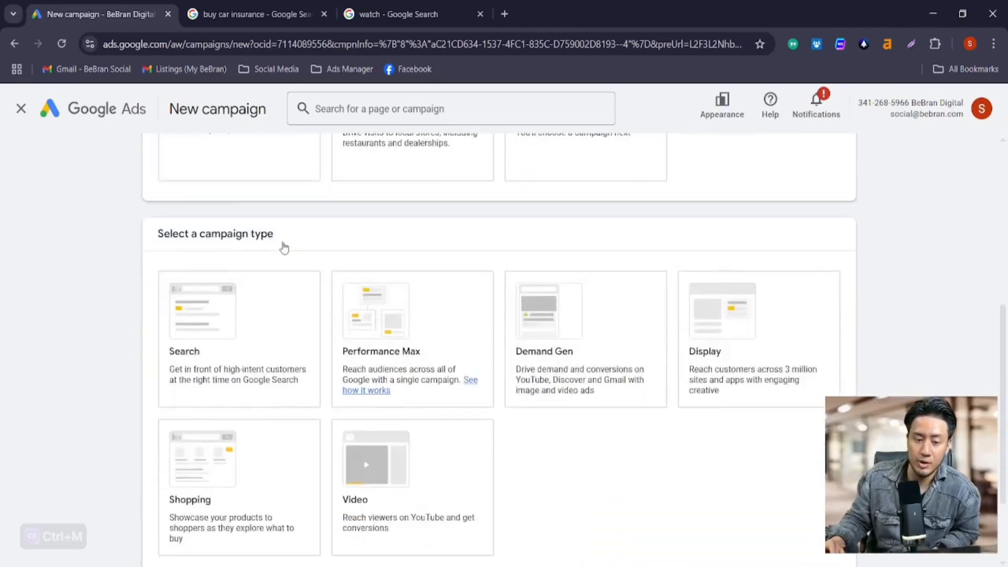
scroll(285, 248, down, 1)
click(383, 419)
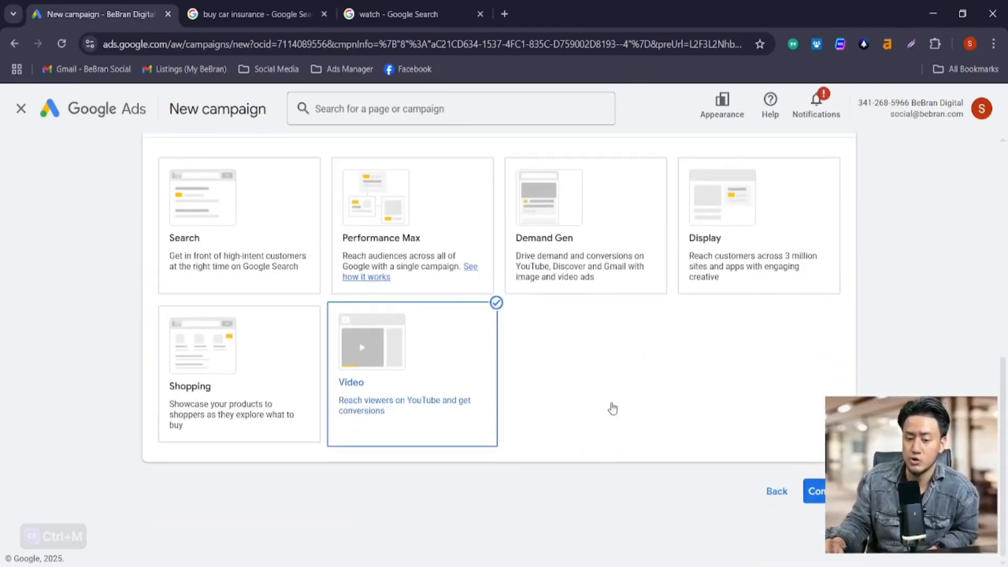
scroll(711, 354, up, 6)
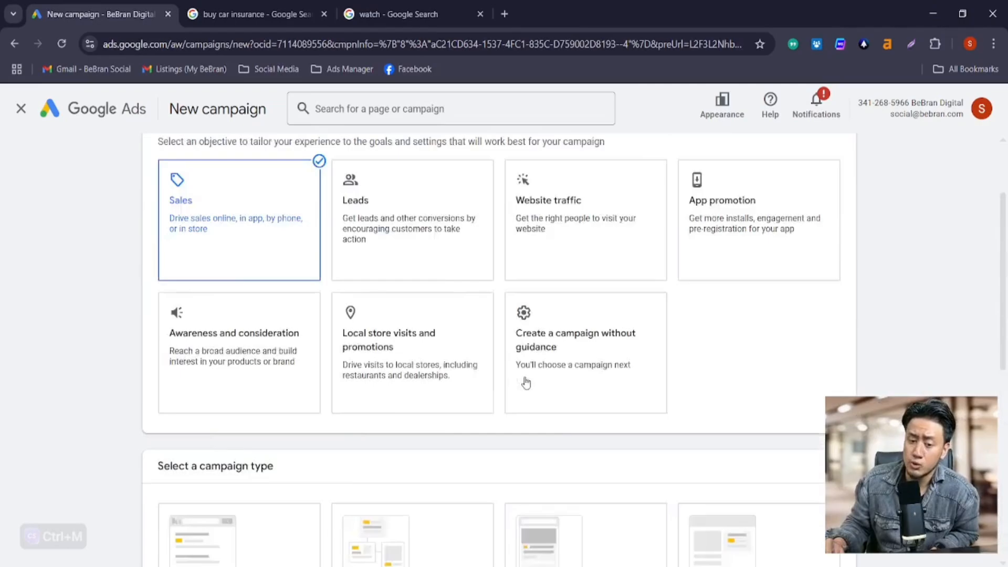
scroll(526, 383, up, 1)
scroll(441, 333, down, 7)
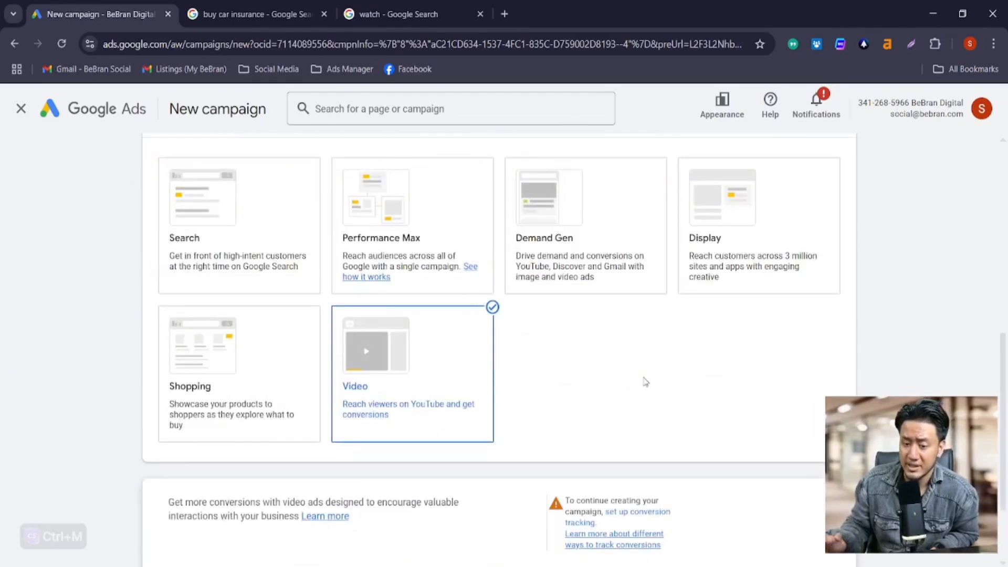
scroll(645, 382, up, 8)
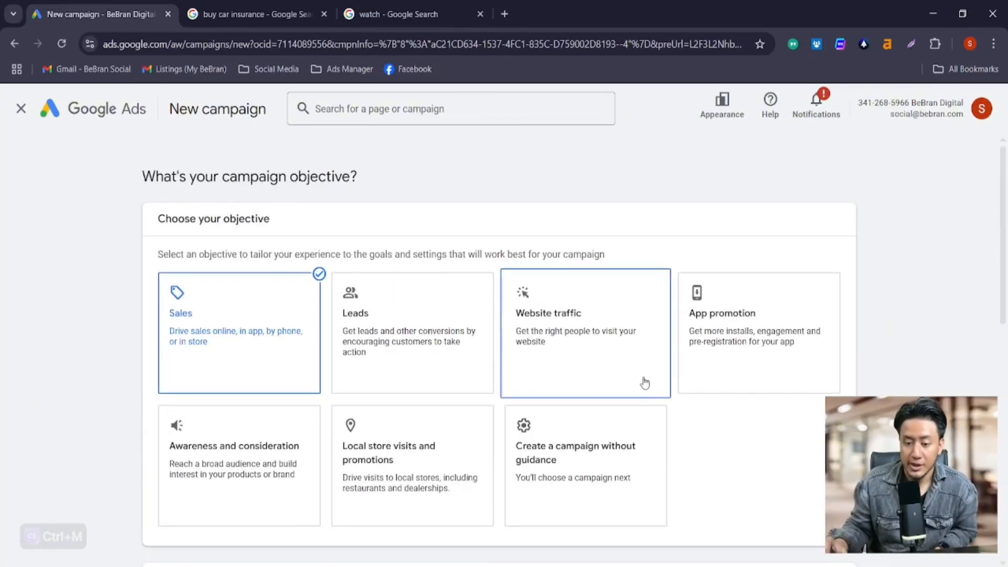
Step: Change the objective to Create a campaign without guidance and compare its campaign types again
click(632, 415)
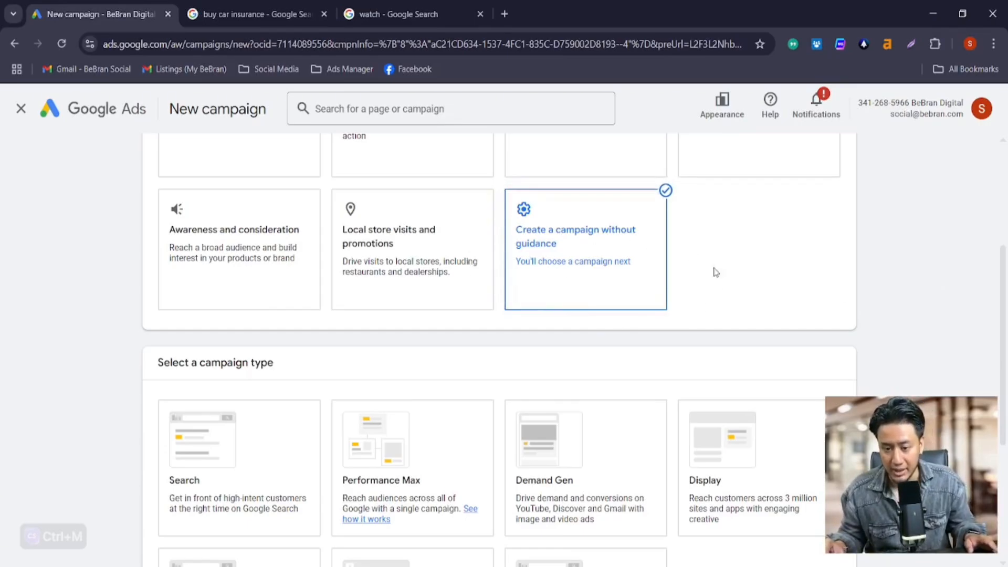
scroll(761, 288, down, 3)
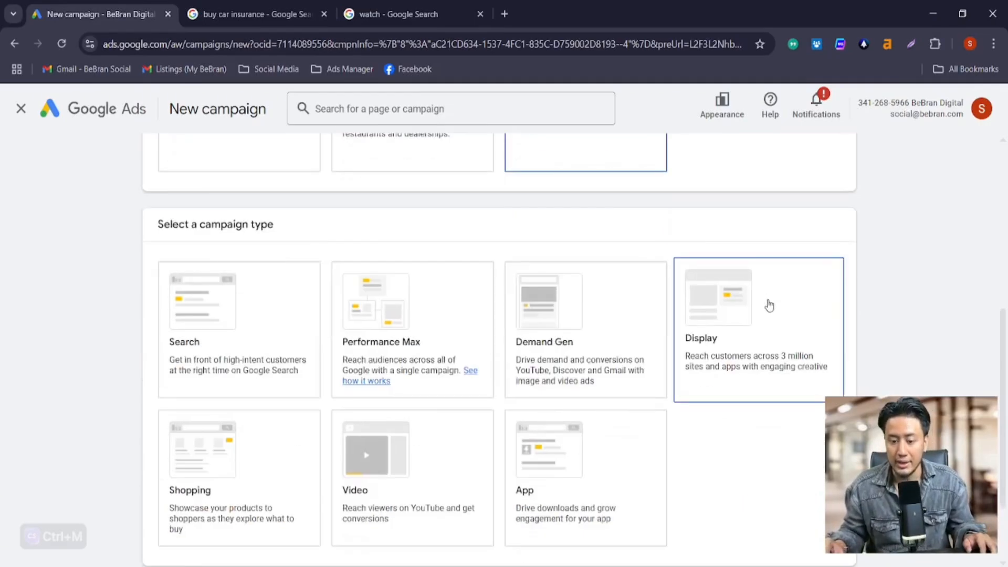
scroll(666, 329, up, 6)
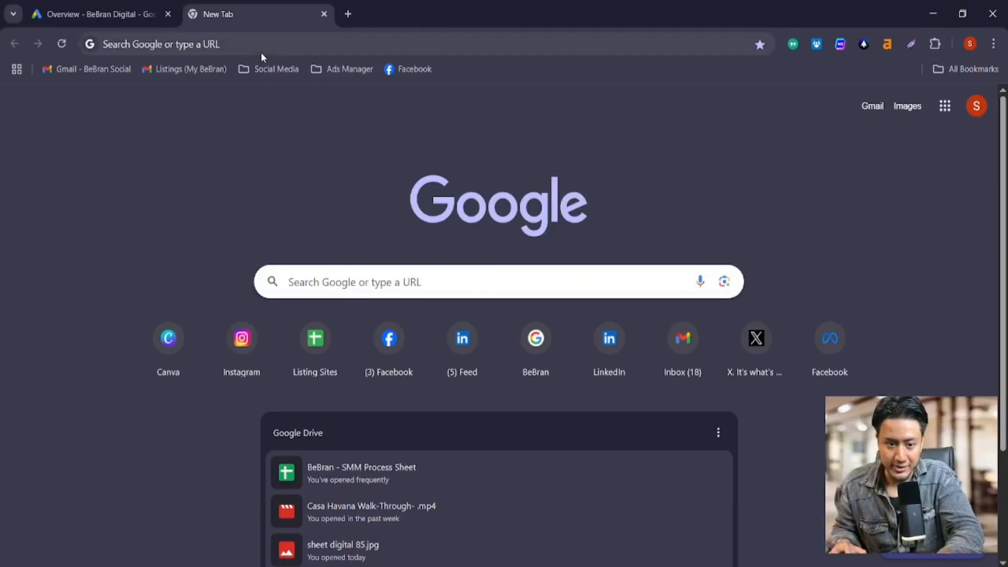
Step: Search Google for "digital marketing agency in Delhi" and open the full list of local businesses
click(261, 53)
text(digital)
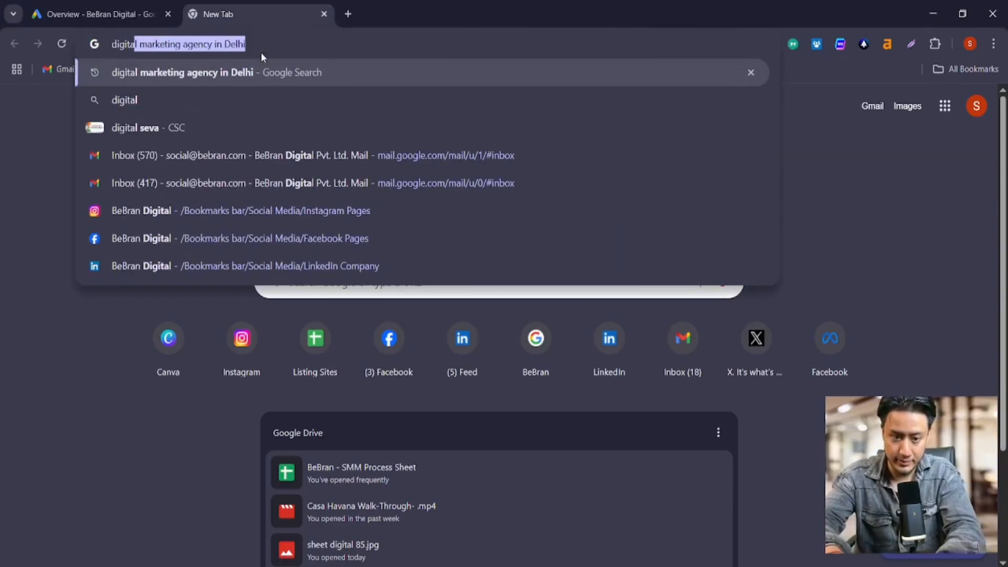
key(Right)
key(Return)
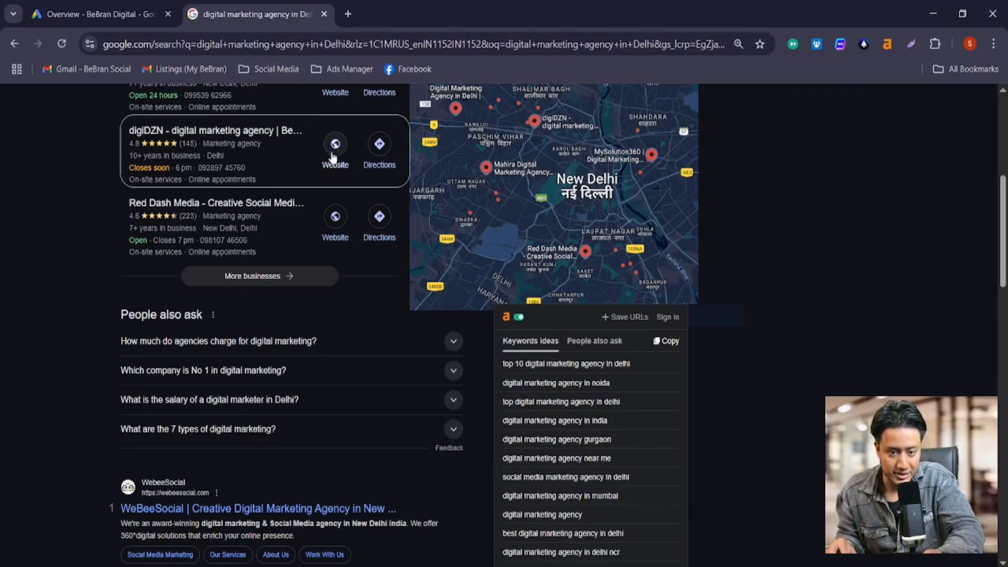
click(270, 275)
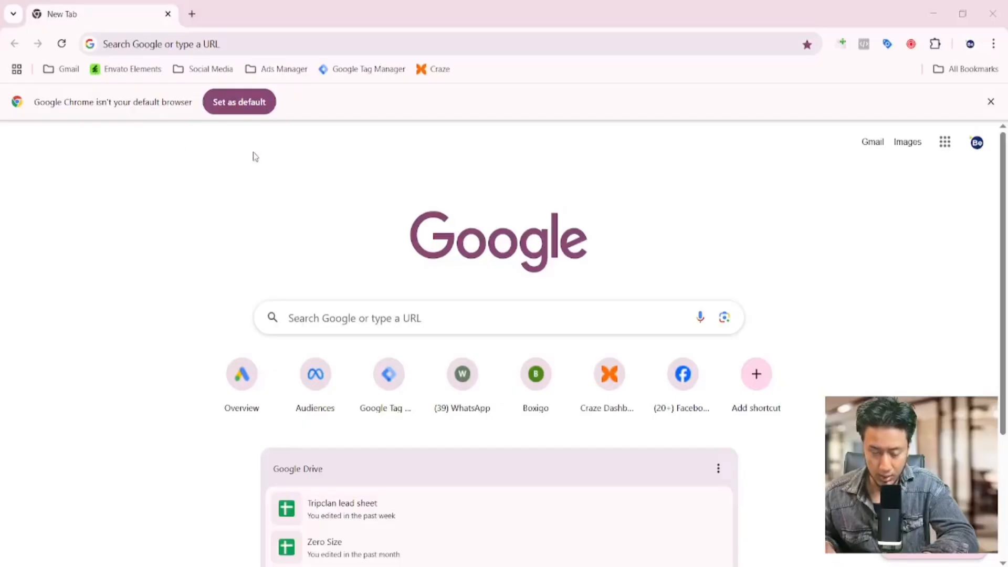
Step: Search Google for "bebran digital" and start advertising from its managed Business Profile
click(126, 48)
click(140, 72)
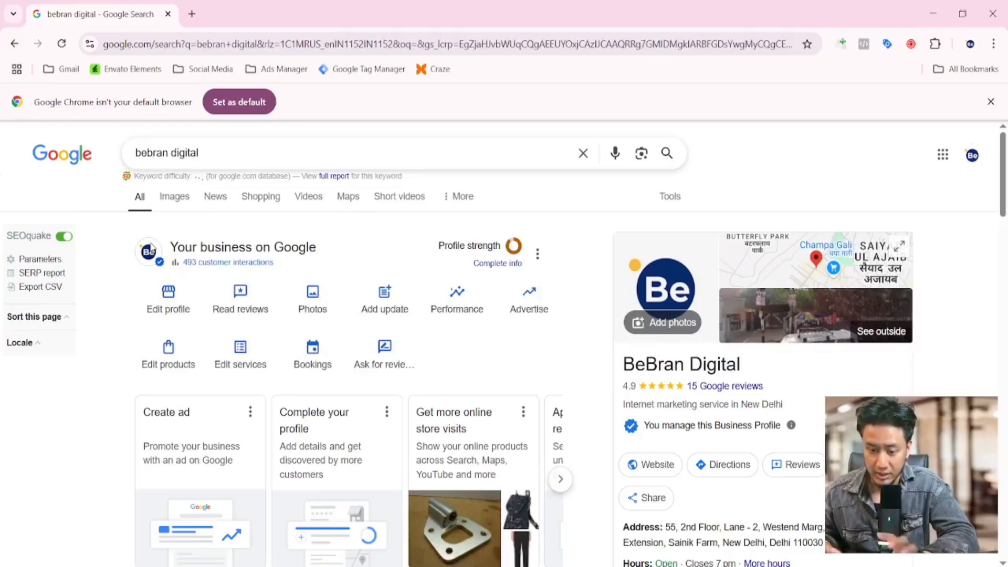
click(546, 310)
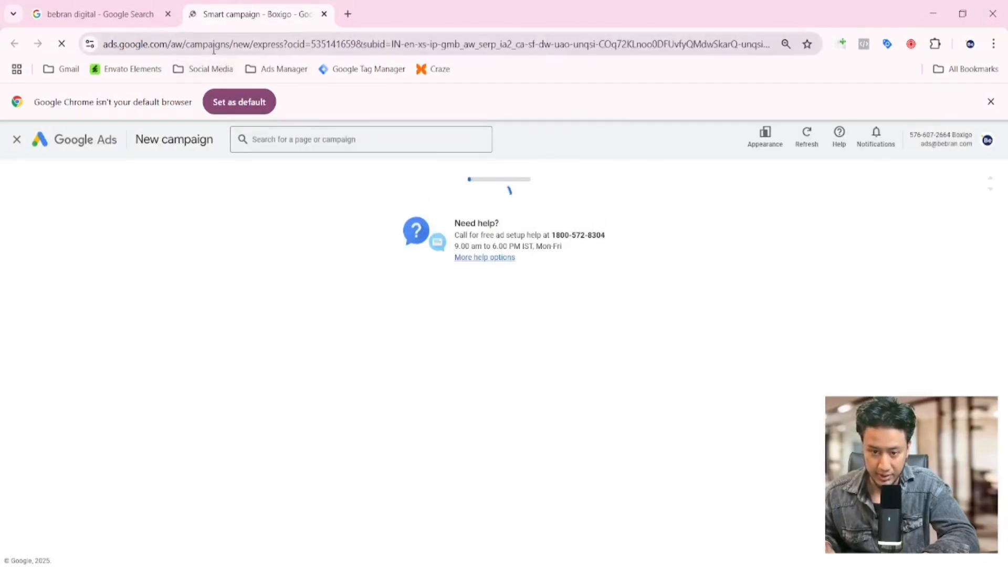
Step: Copy the Smart campaign page's web address up to "campaigns/new/express", leaving out the account parameters
click(251, 47)
click(251, 48)
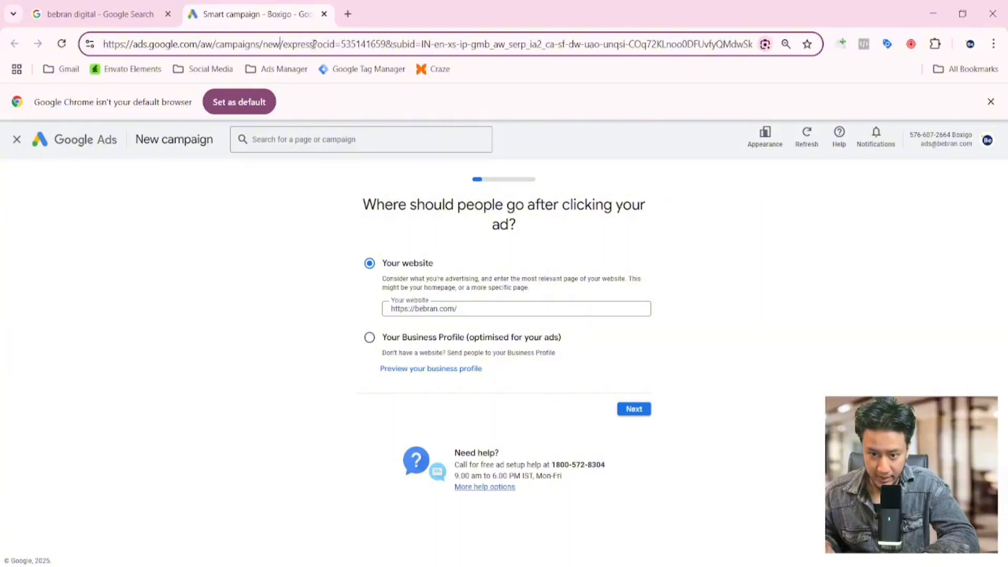
drag(314, 44, 103, 44)
key(ctrl+c)
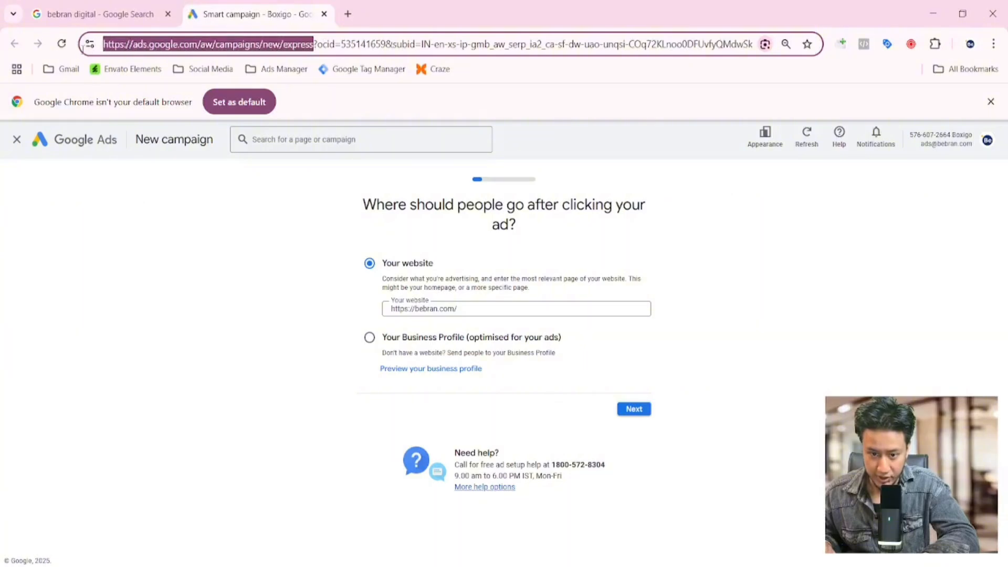
Step: Switch from the Boxigo ads account to the BeBran Digital (New) account
click(986, 141)
scroll(903, 205, down, 5)
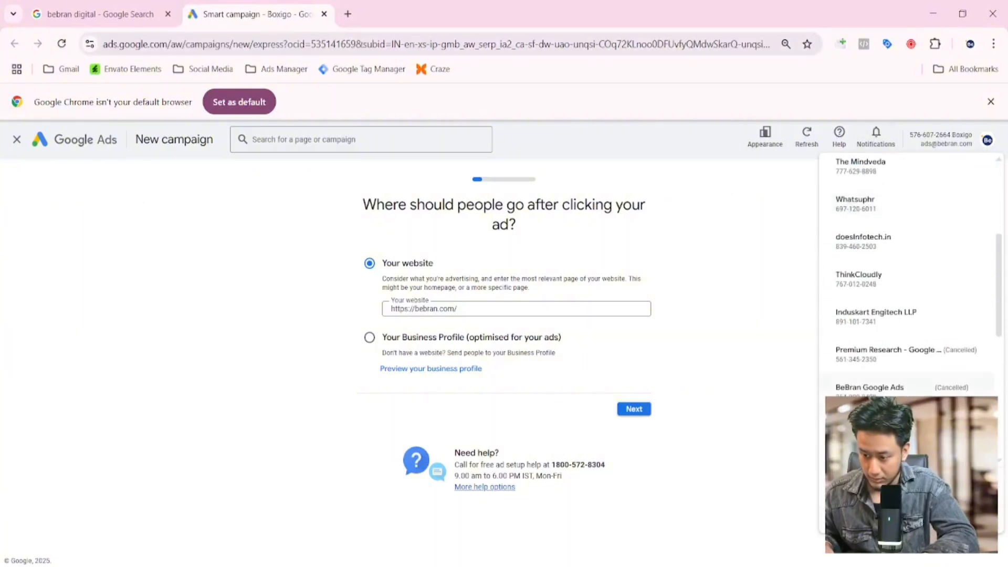
scroll(904, 273, down, 2)
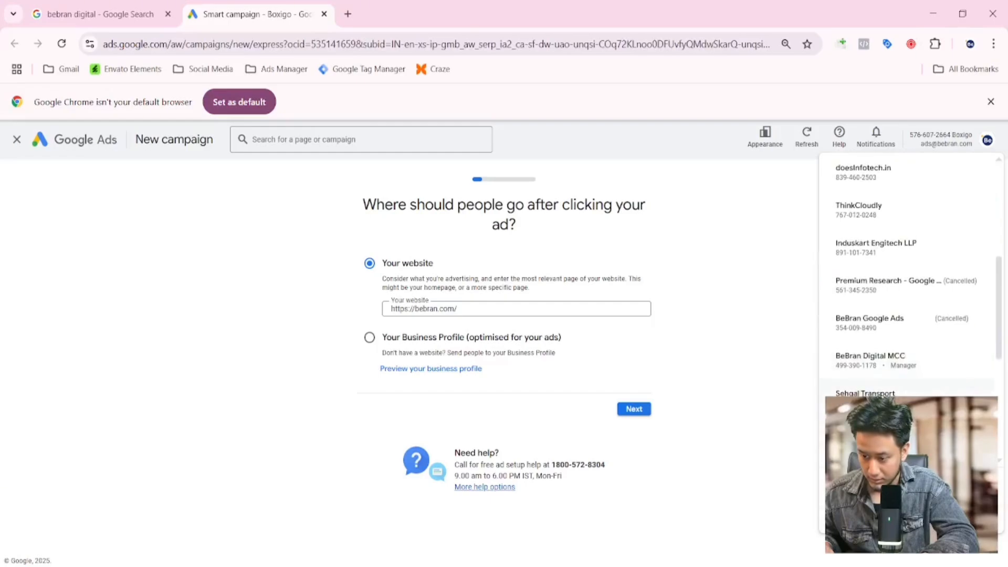
scroll(857, 293, down, 5)
click(857, 293)
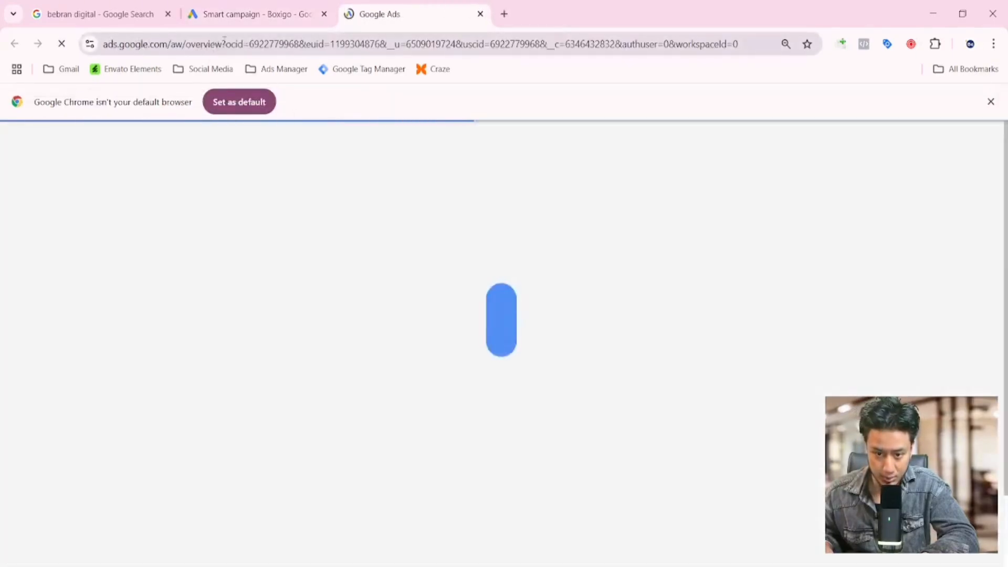
Step: Open Smart campaign setup in the BeBran Digital account by replacing the start of its overview address with the copied address
drag(224, 42, 90, 35)
key(ctrl+v)
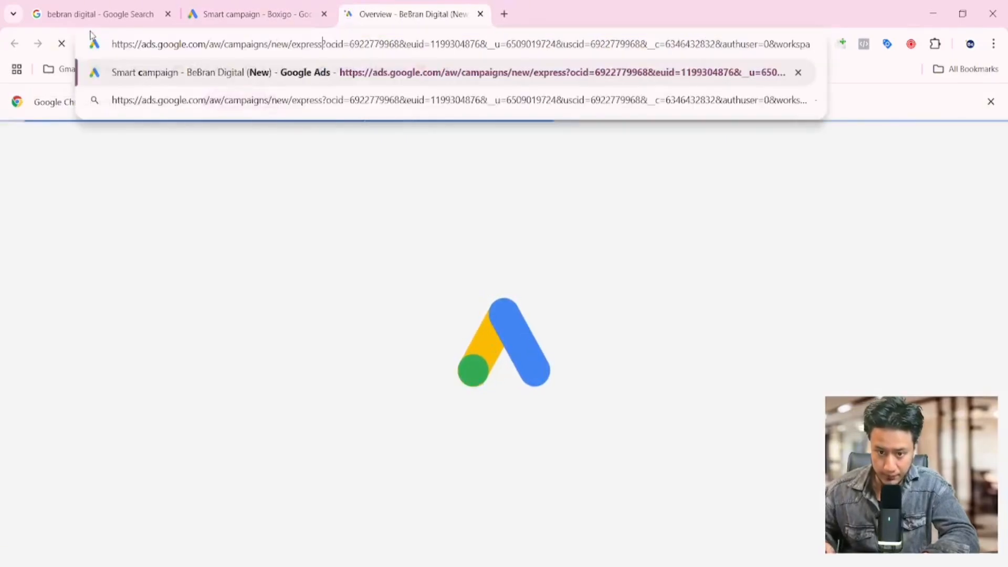
key(Return)
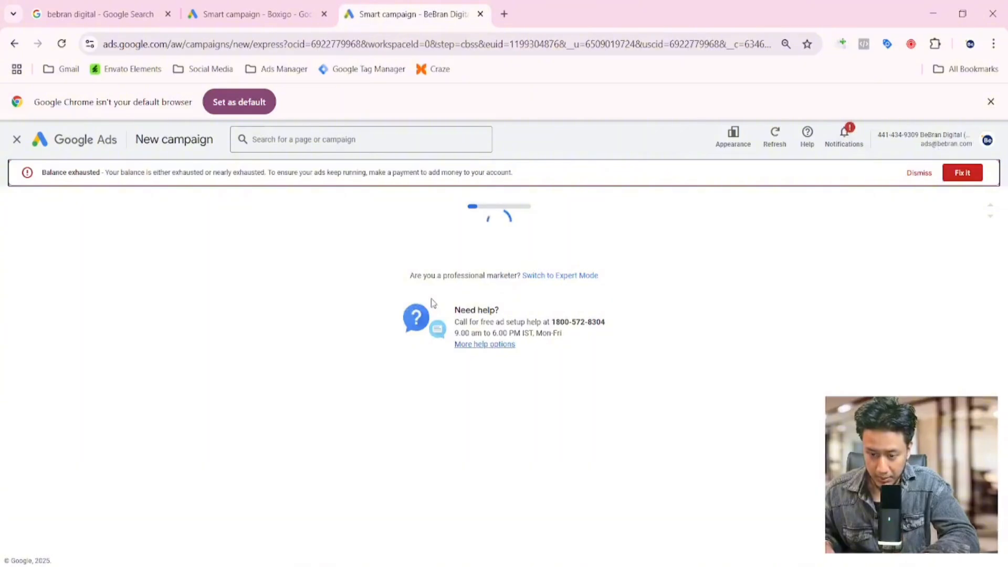
Step: Use the info from the BeBran Digital Business Profile for the campaign and continue to the ad destination question
click(446, 324)
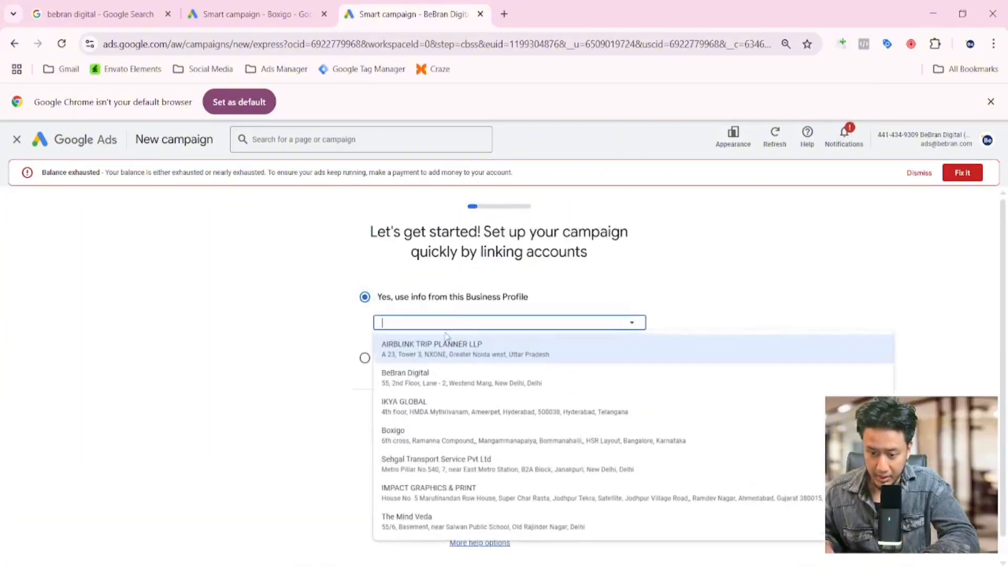
click(402, 379)
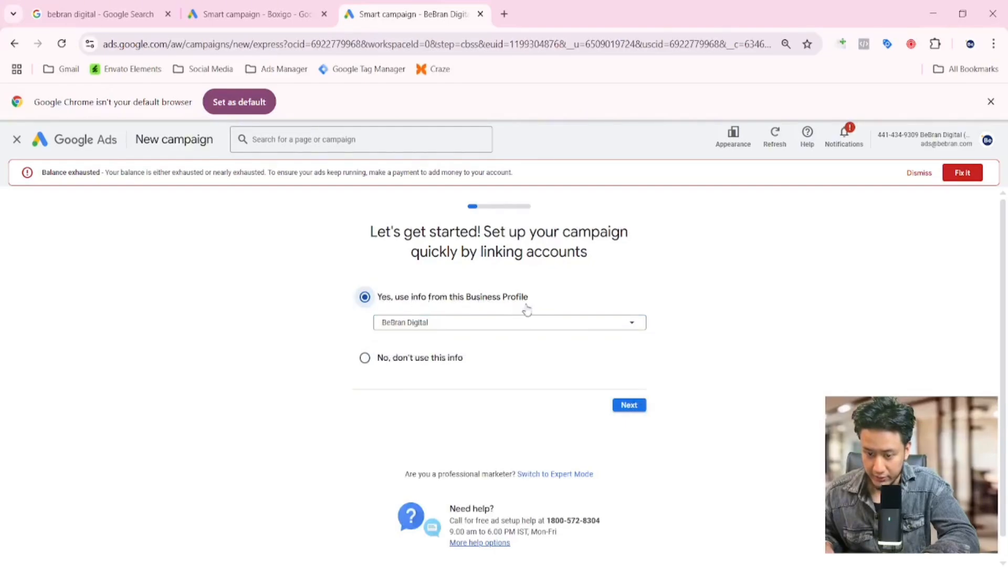
click(499, 322)
click(420, 377)
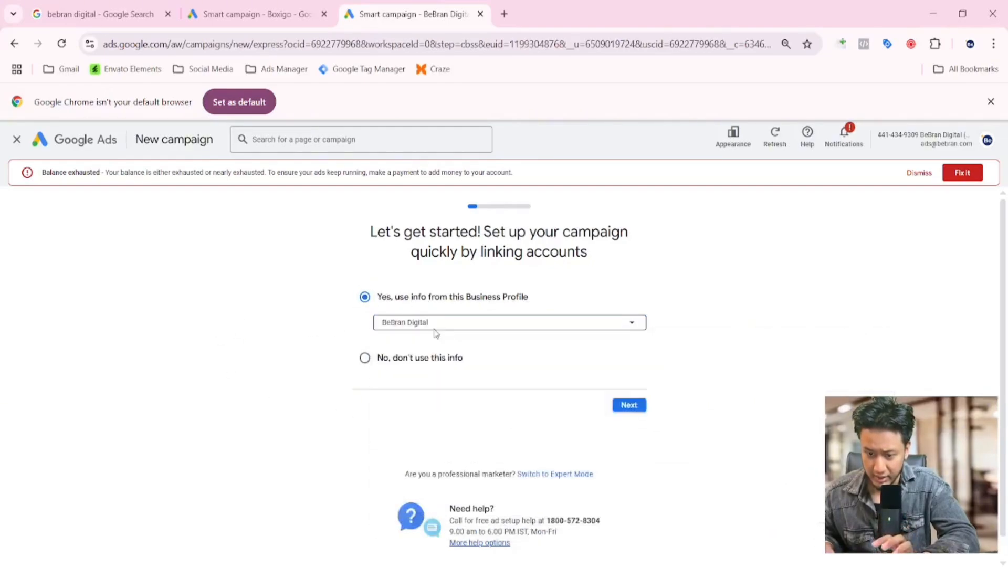
click(629, 405)
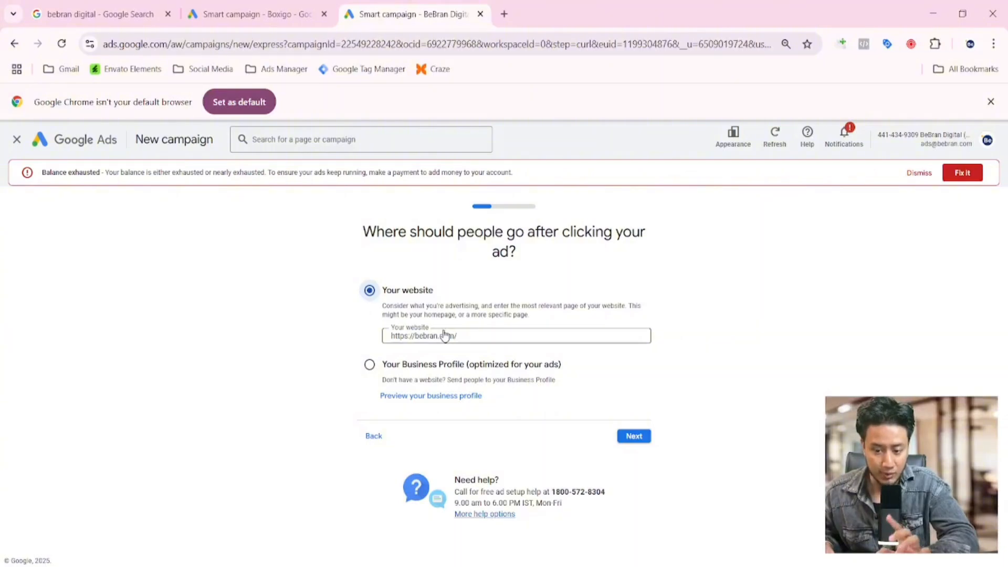
Step: Compare the campaign's ad destination settings with the BeBran Digital Business Profile in the Google search results
click(253, 14)
click(120, 14)
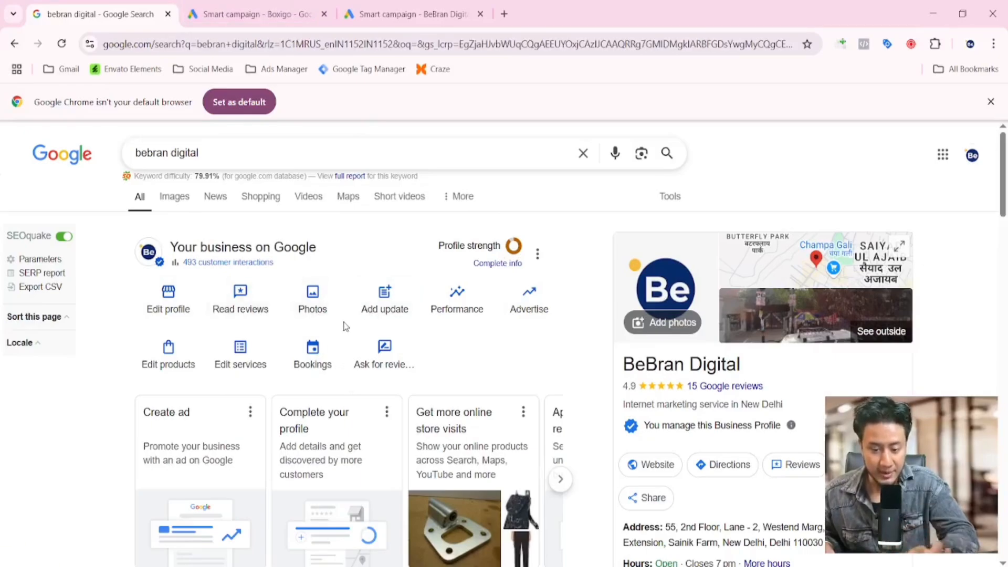
key(ctrl+Tab)
key(ctrl+Tab)
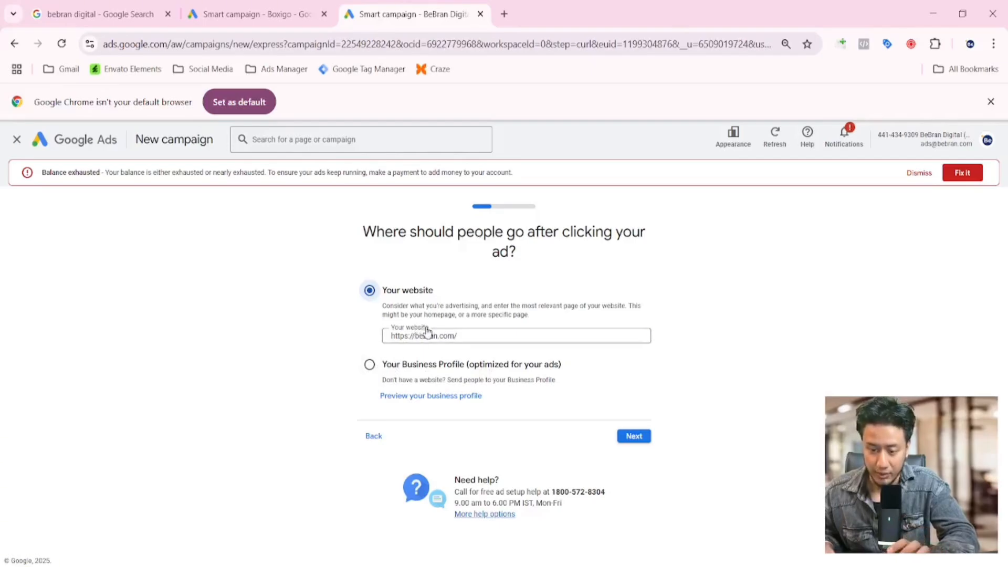
click(110, 15)
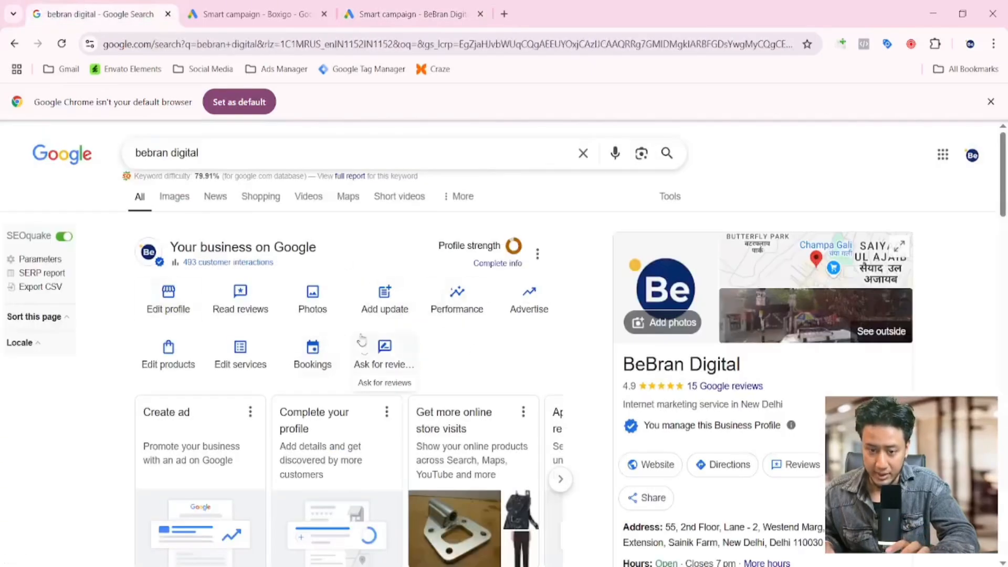
Step: Return to the BeBran Digital campaign setup, choose the Business Profile as the ad destination, and continue to its preview
key(ctrl+Tab)
key(ctrl+Tab)
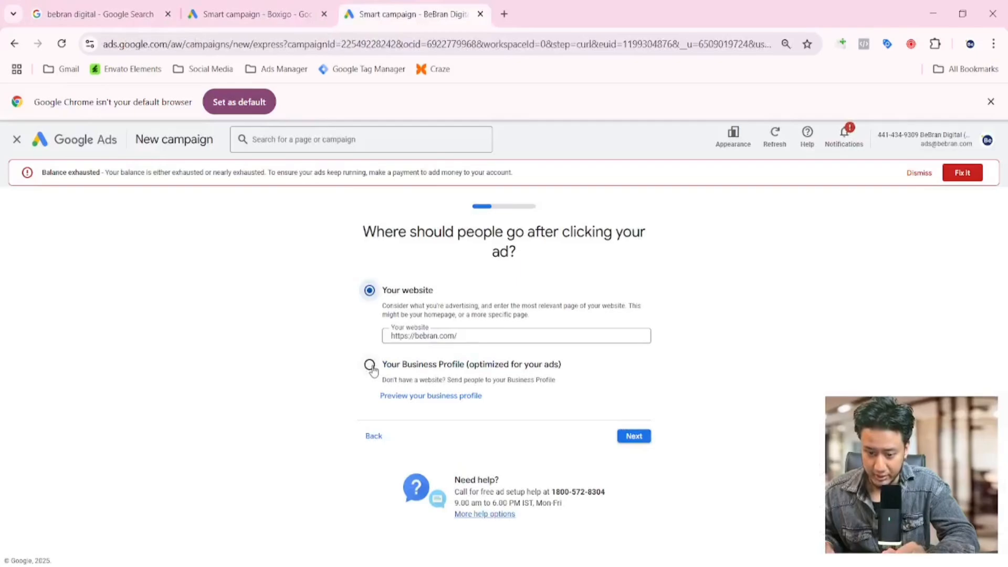
click(370, 364)
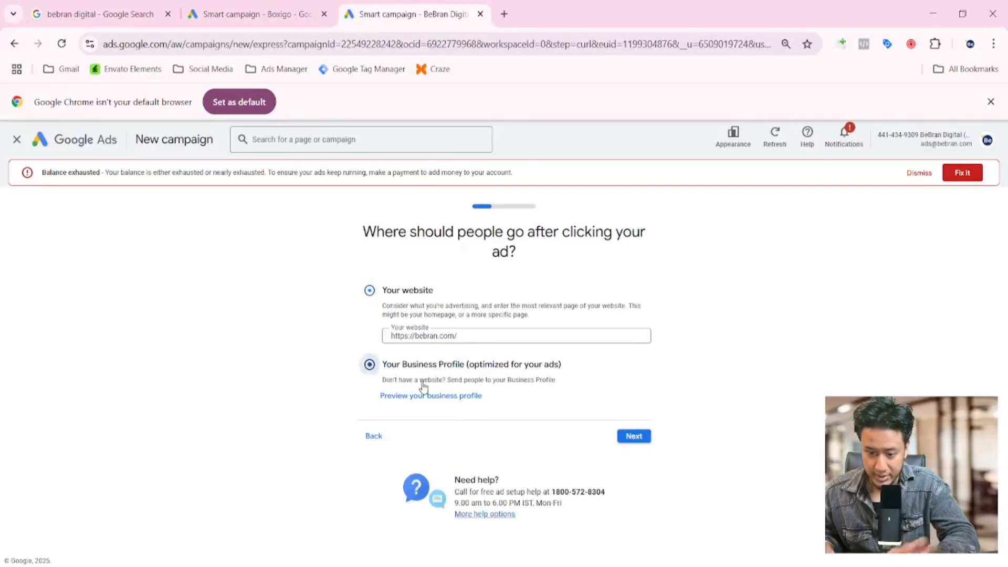
click(626, 440)
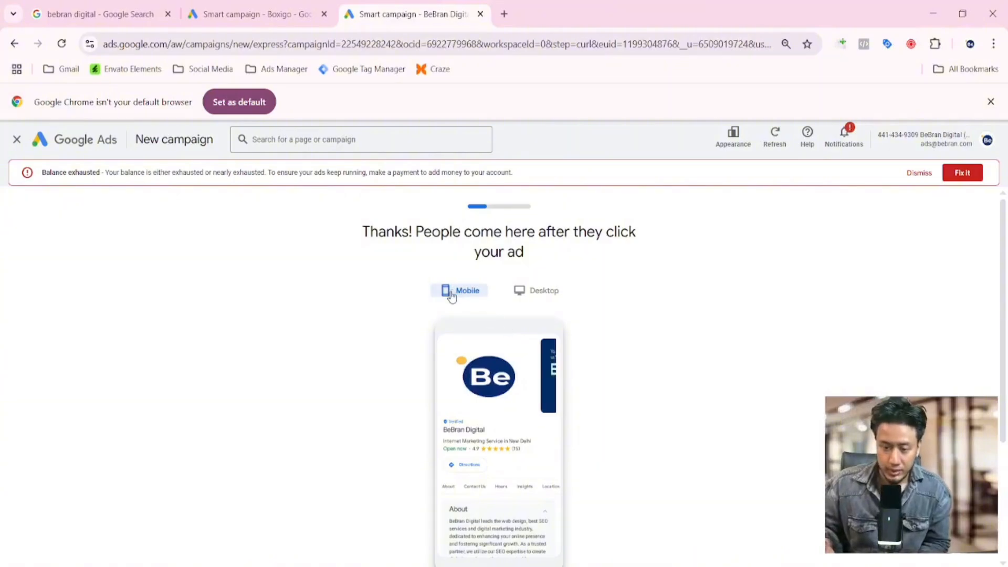
Step: Preview the ad's Business Profile landing page in mobile and desktop views, and continue to the advertising goal question
scroll(450, 292, down, 4)
scroll(525, 329, up, 4)
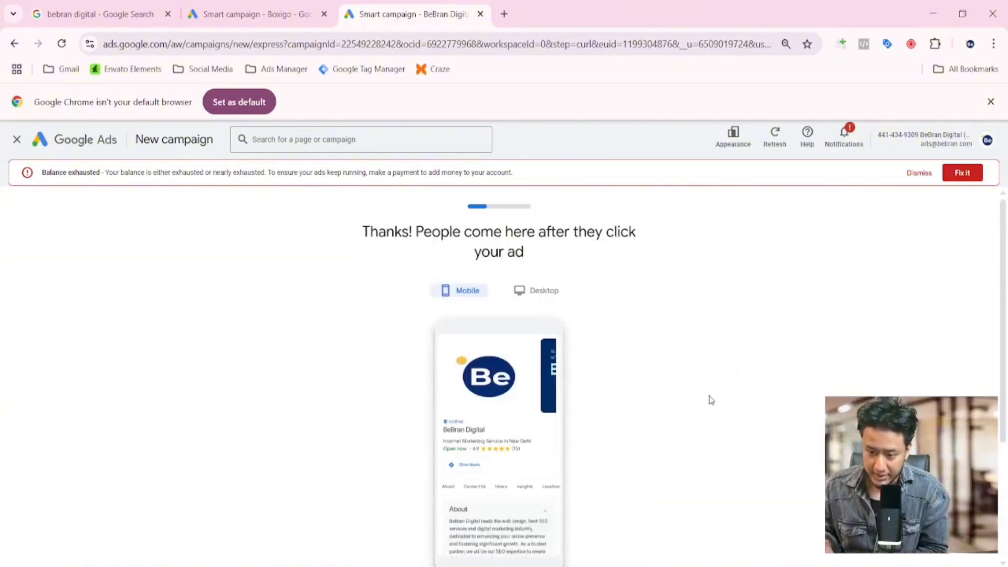
click(522, 292)
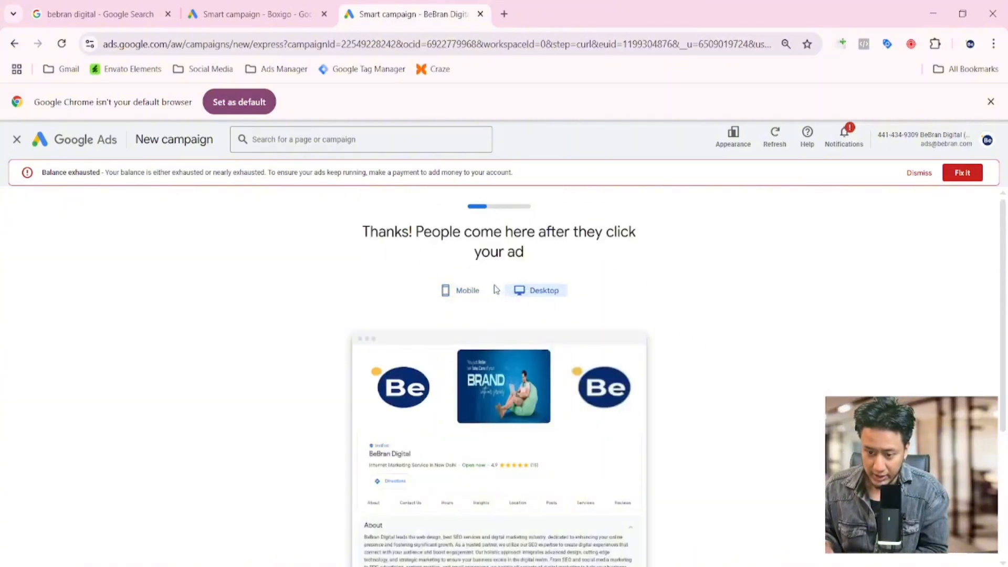
scroll(482, 296, down, 4)
click(631, 442)
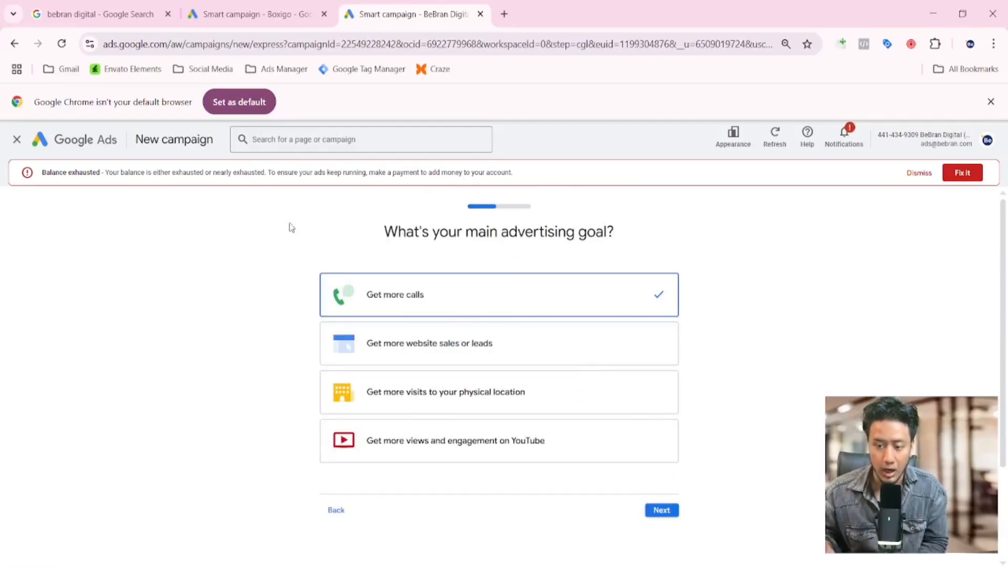
Step: Keep "Get more calls" as the main advertising goal and continue to writing the ad
drag(362, 228, 633, 245)
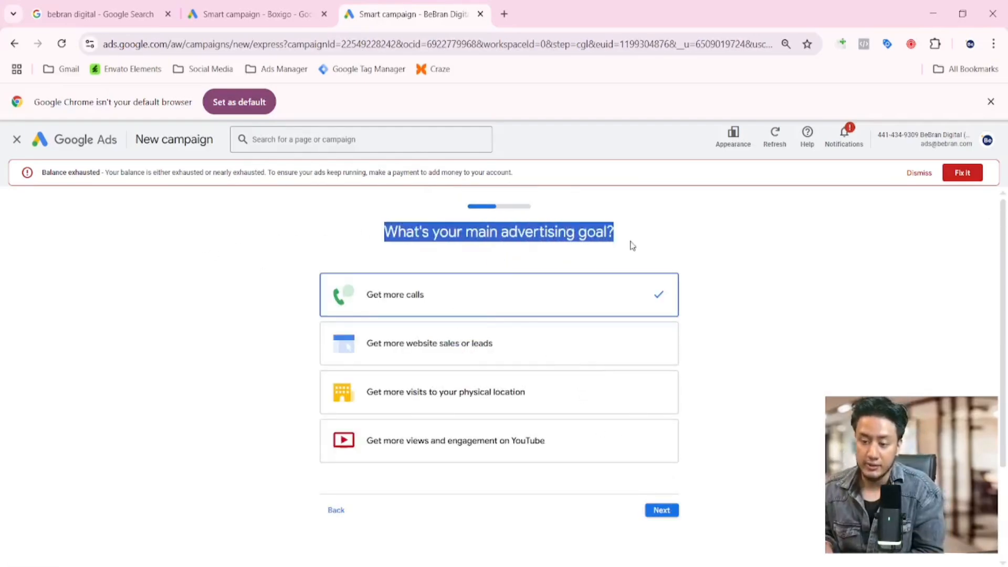
click(633, 246)
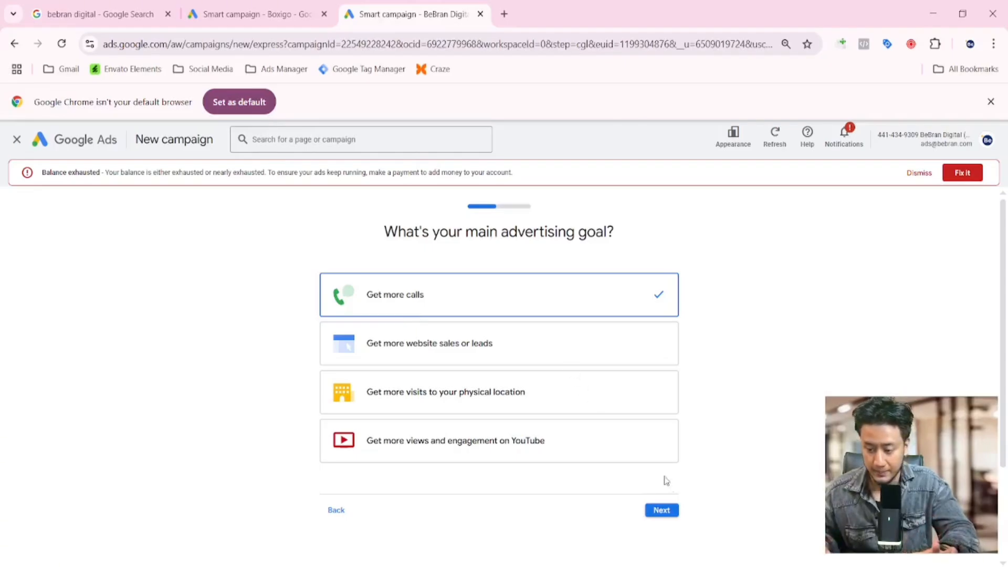
click(678, 509)
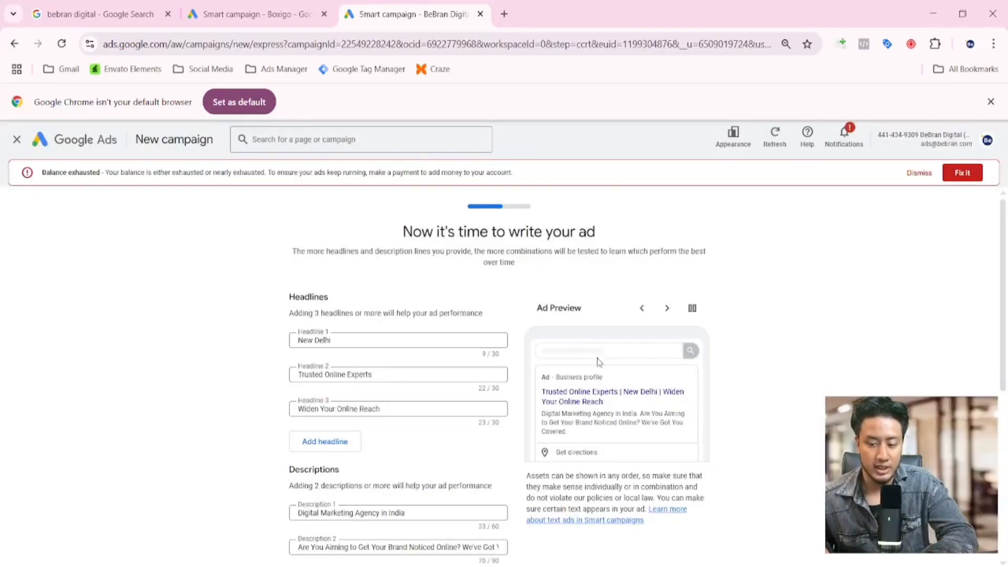
Step: Review the suggested headlines and descriptions, enter the business phone number for the ad's call button, and continue to the keyword themes
scroll(599, 361, down, 1)
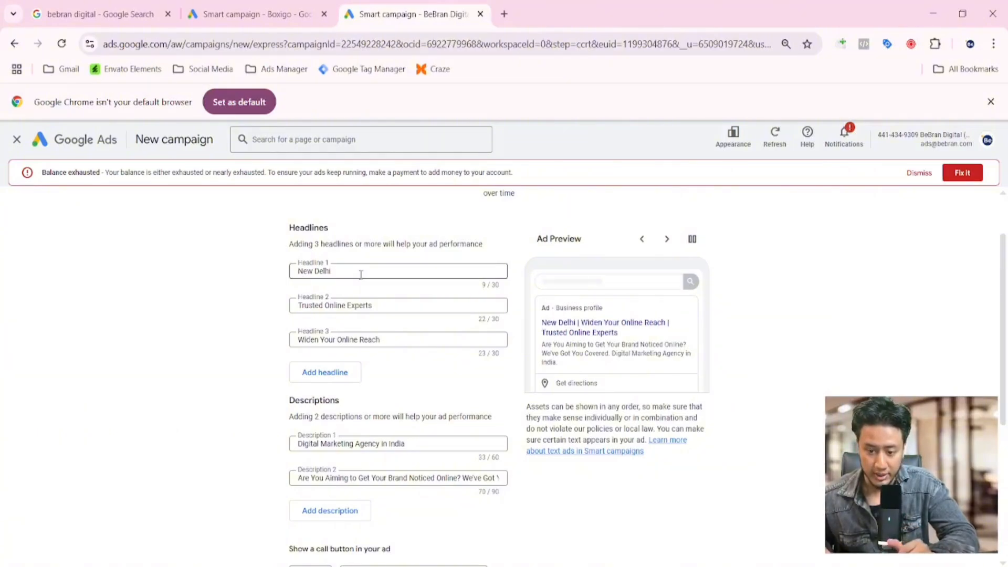
click(361, 273)
click(205, 252)
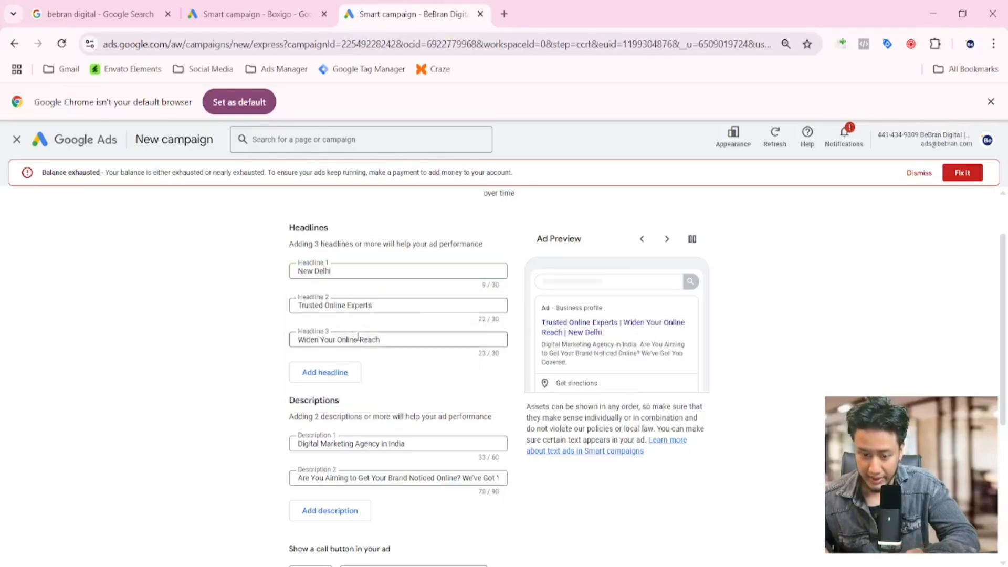
scroll(359, 336, down, 1)
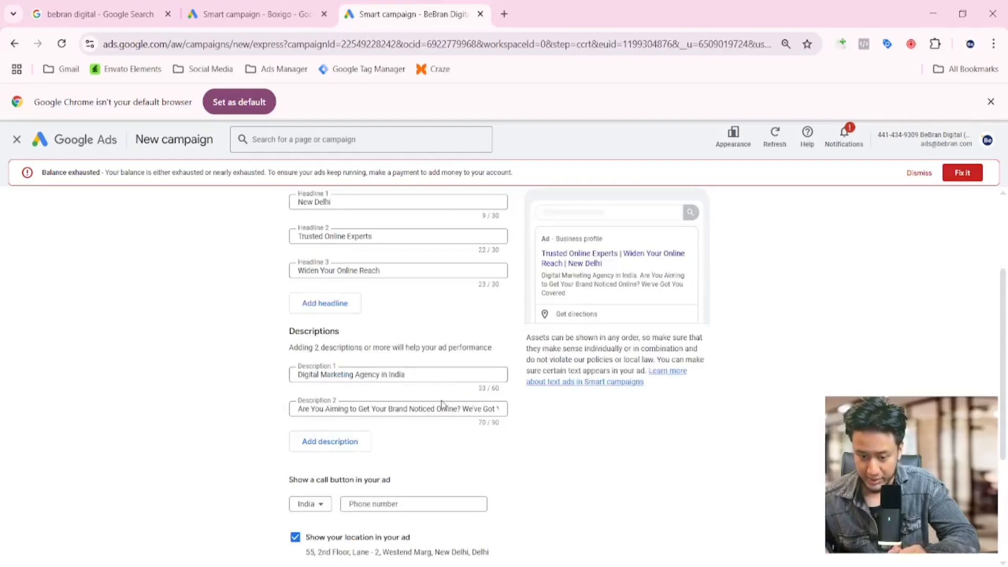
scroll(441, 405, down, 2)
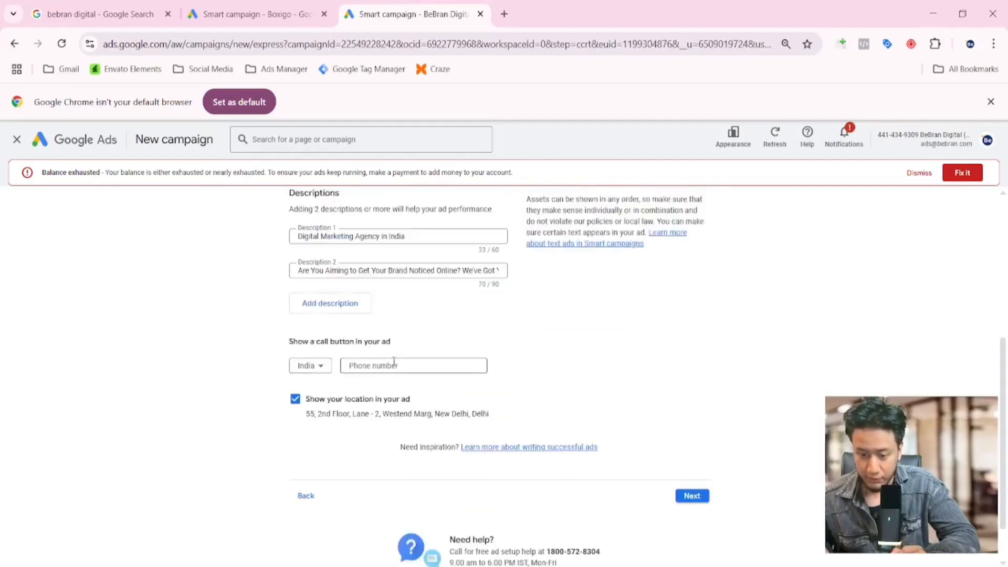
click(368, 365)
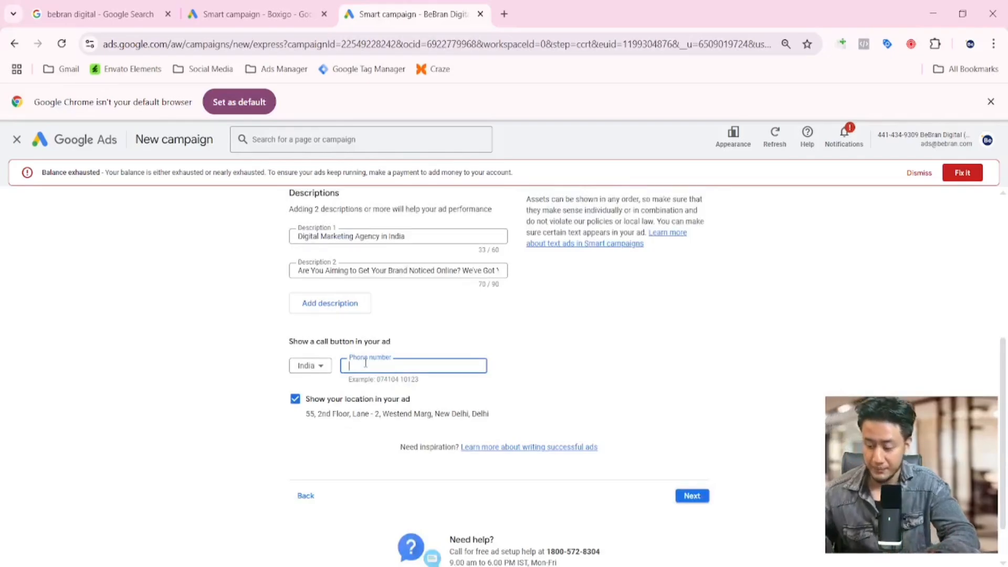
text(8888888888)
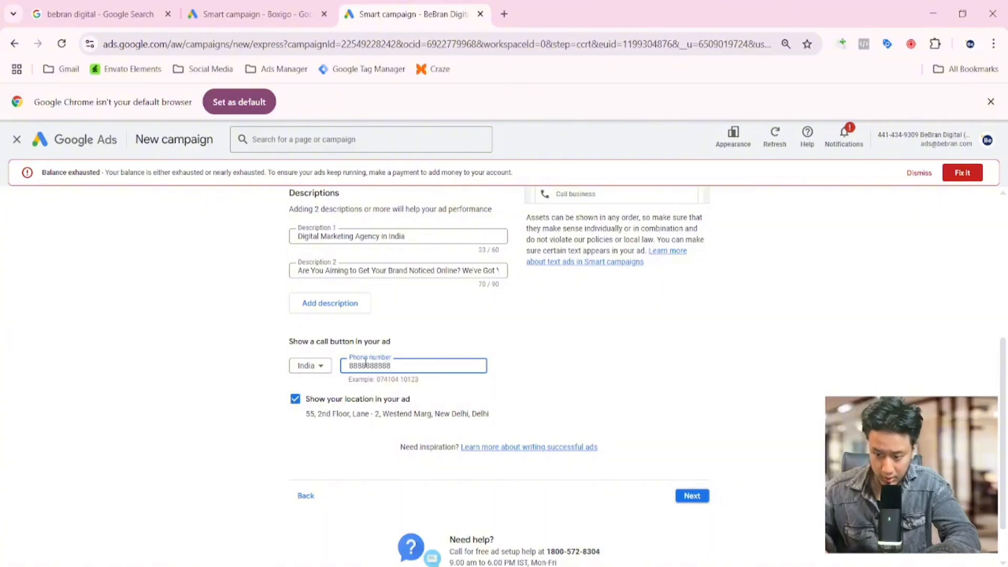
click(692, 496)
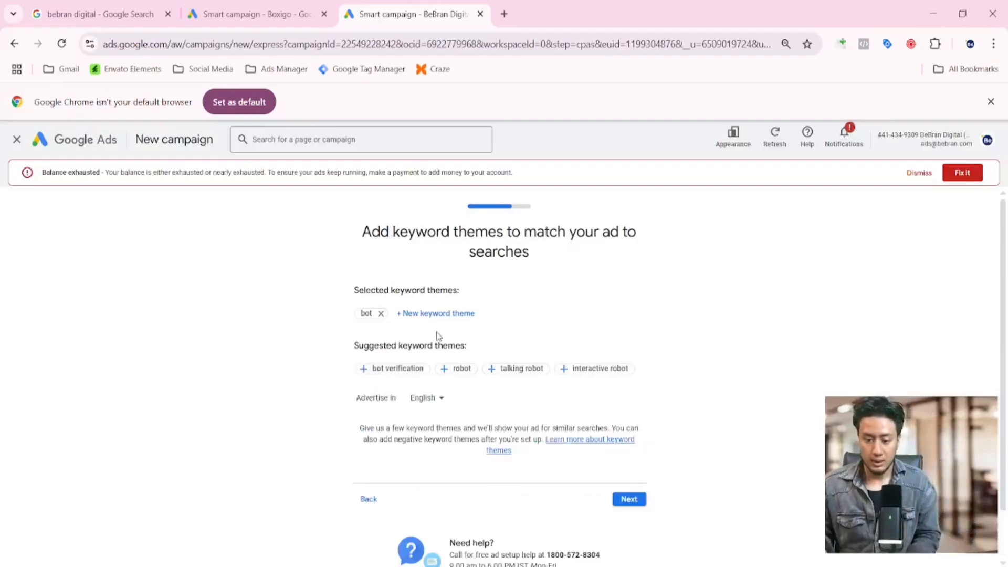
Step: Add "digital marketing agency" as a new keyword theme for the campaign
drag(463, 289, 396, 290)
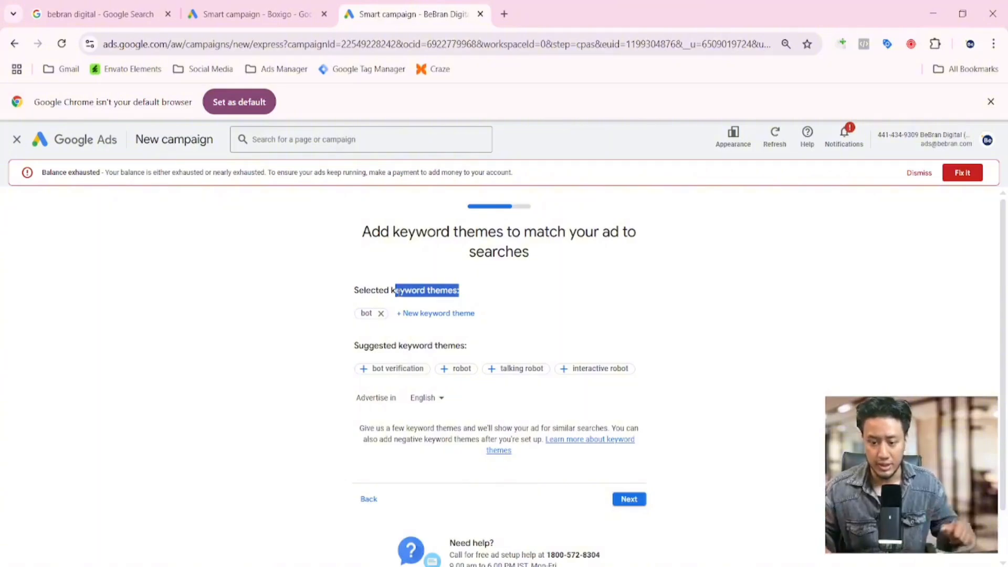
click(634, 286)
scroll(435, 326, down, 1)
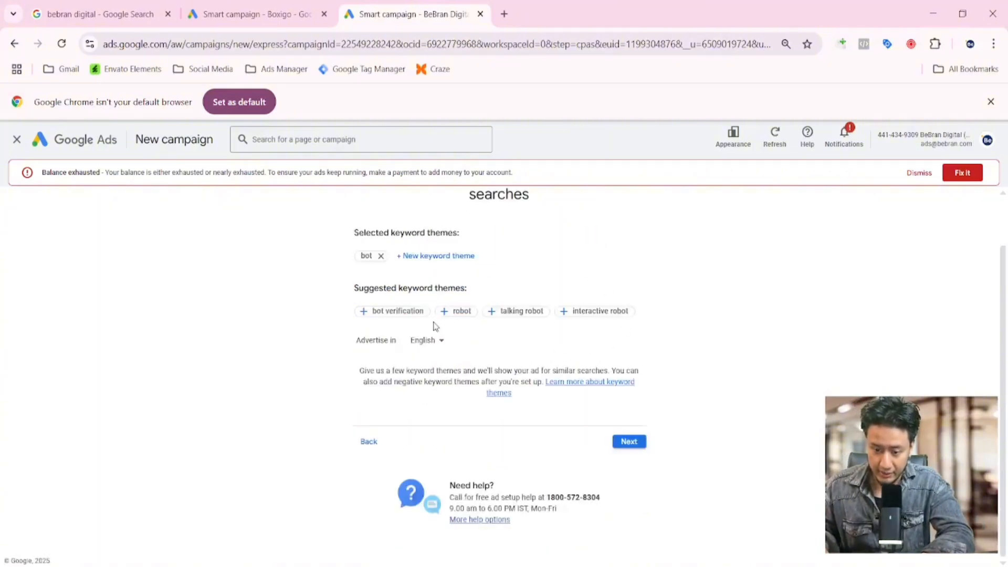
click(422, 258)
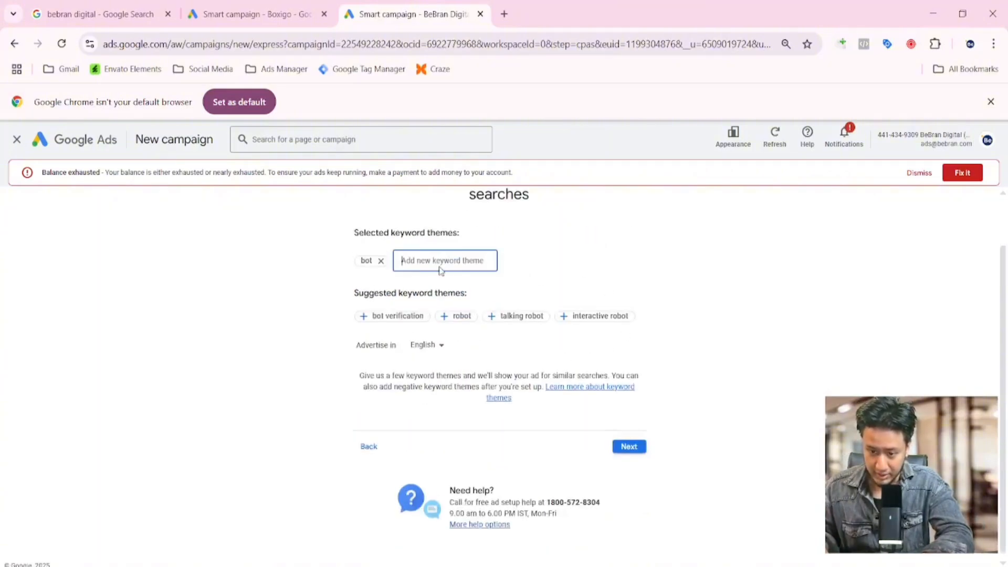
text(digital marketing agency)
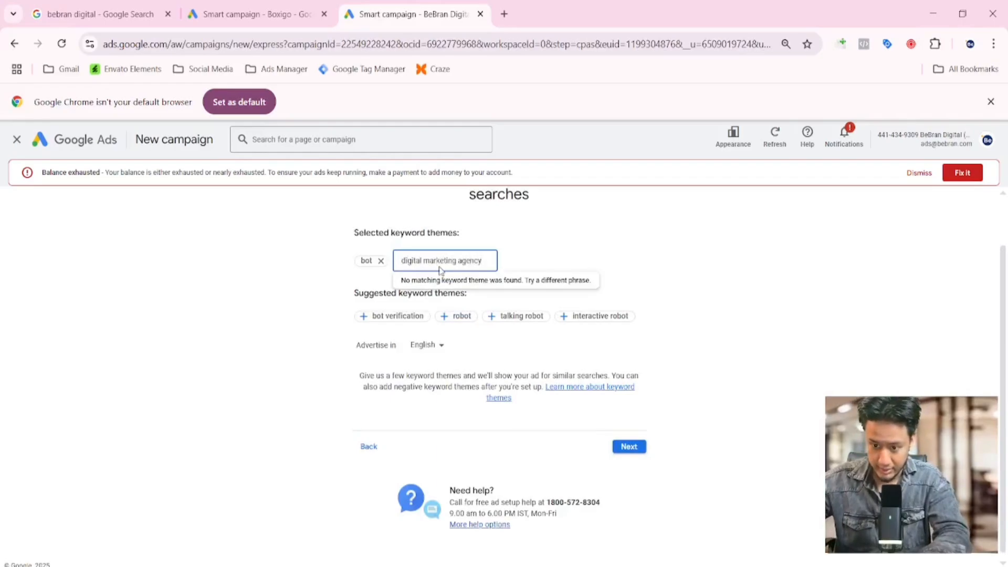
click(463, 300)
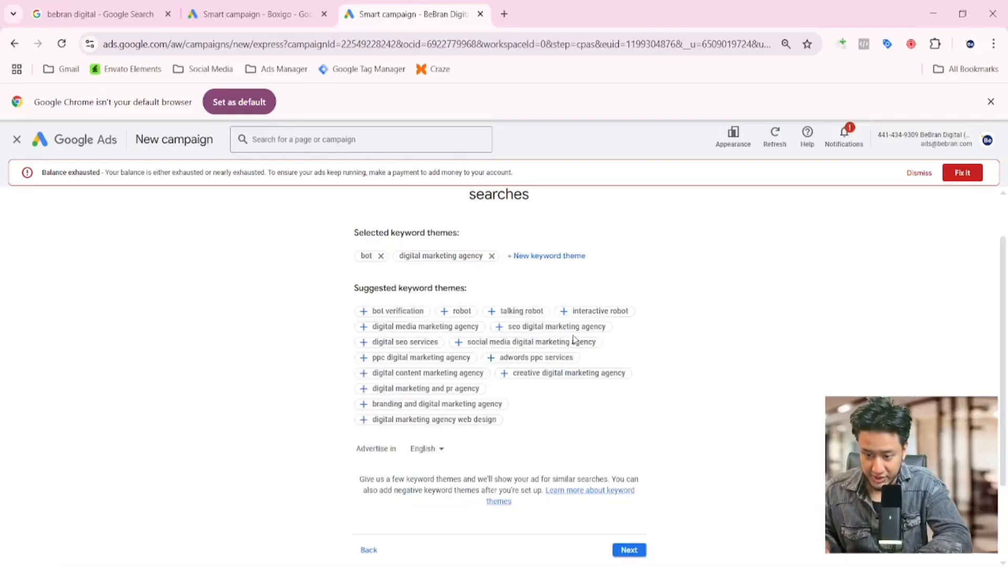
Step: Add suggested keyword themes for SEO, branding, Delhi, web design and PPC management agencies, and continue to the location settings
click(556, 327)
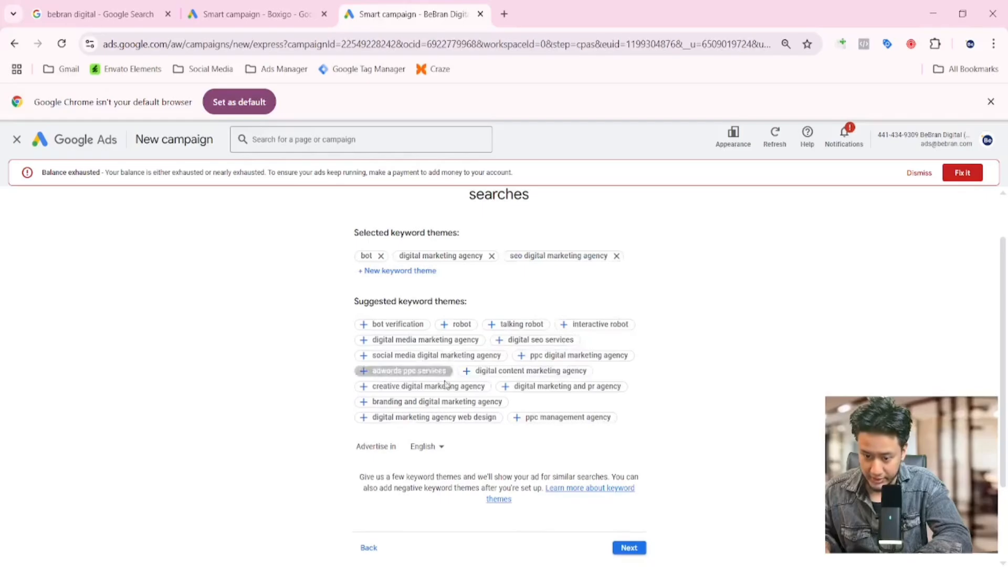
click(442, 402)
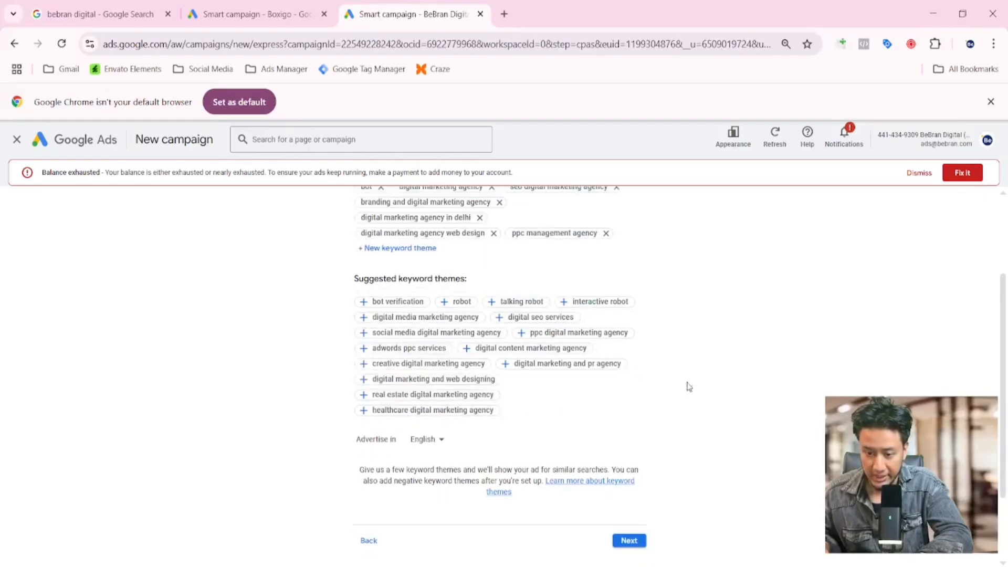
scroll(735, 420, down, 2)
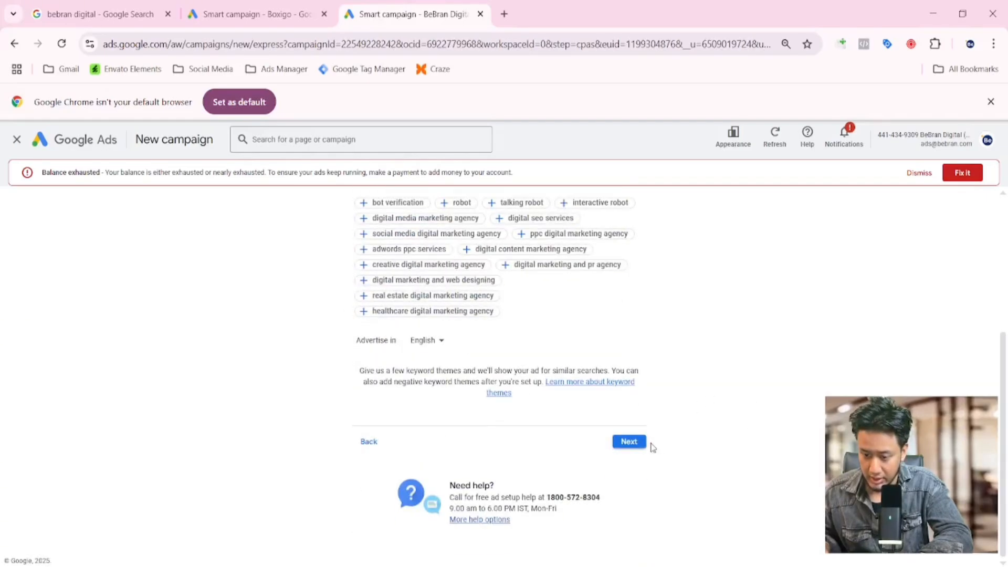
click(626, 444)
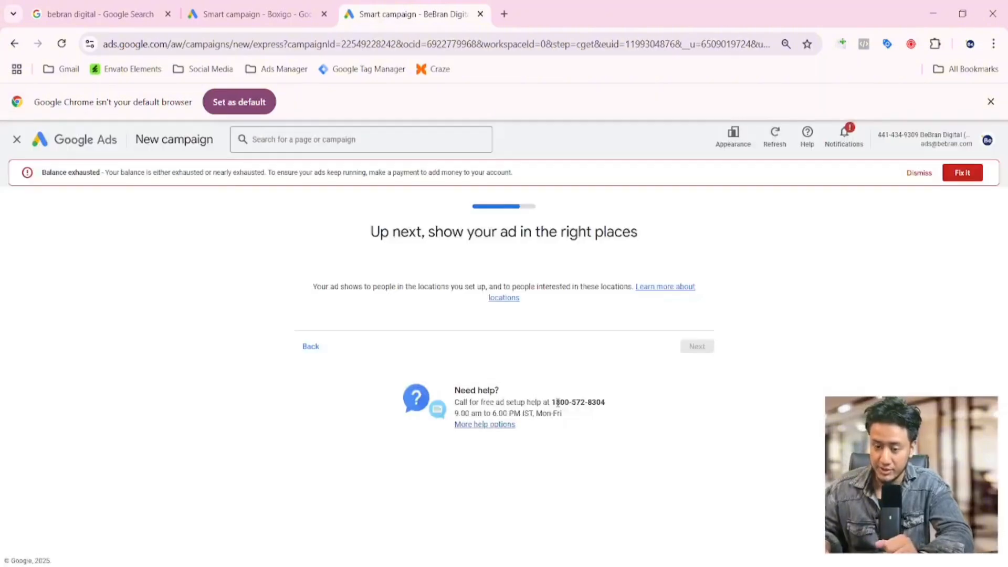
Step: Go back to the keyword themes to review the selected ones, and return to the location settings
click(15, 44)
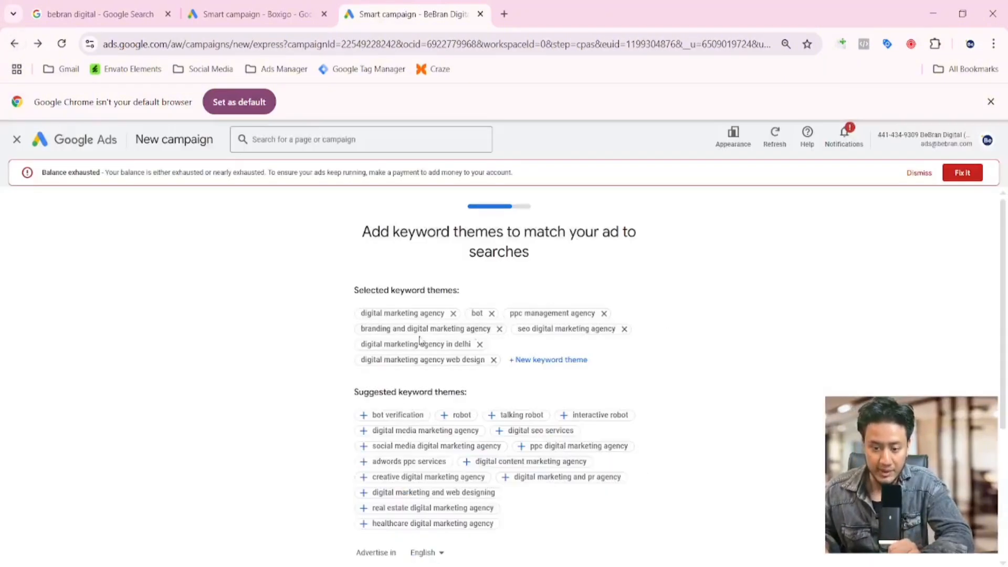
mouse_move(288, 287)
mouse_down()
mouse_move(608, 382)
mouse_move(367, 330)
mouse_move(307, 285)
mouse_up()
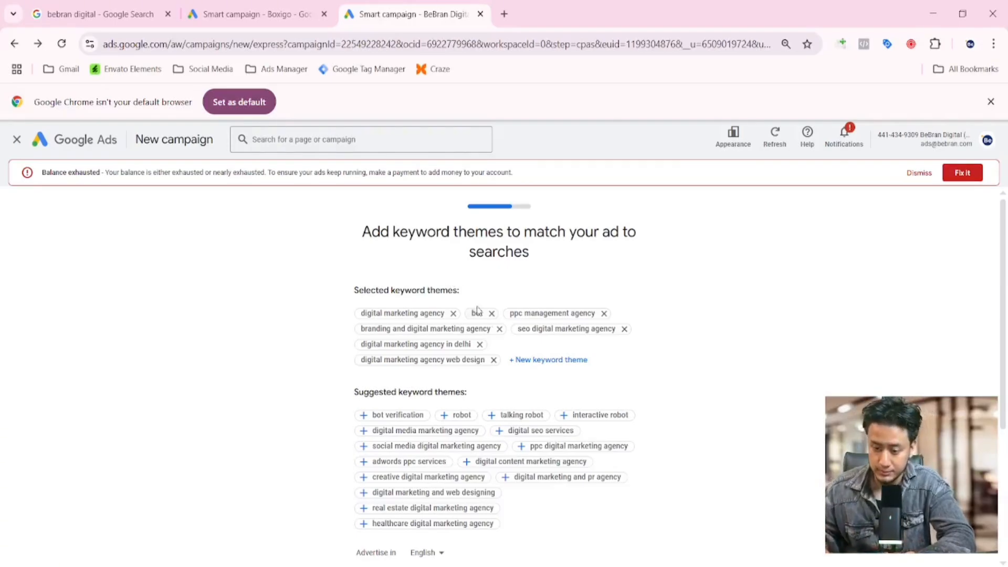
scroll(578, 446, down, 4)
click(625, 443)
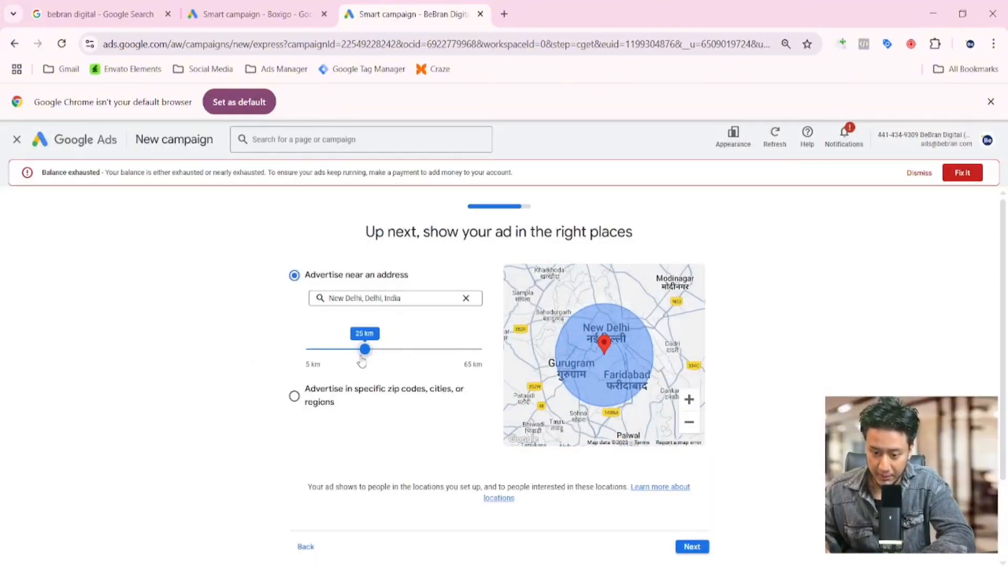
Step: Try a 27 km advertising radius around New Delhi, inspect its coverage on the map, and reduce it to 26 km
mouse_move(365, 351)
mouse_down()
mouse_move(275, 361)
mouse_move(513, 349)
mouse_move(336, 360)
mouse_move(383, 365)
mouse_move(384, 350)
mouse_move(372, 351)
mouse_up()
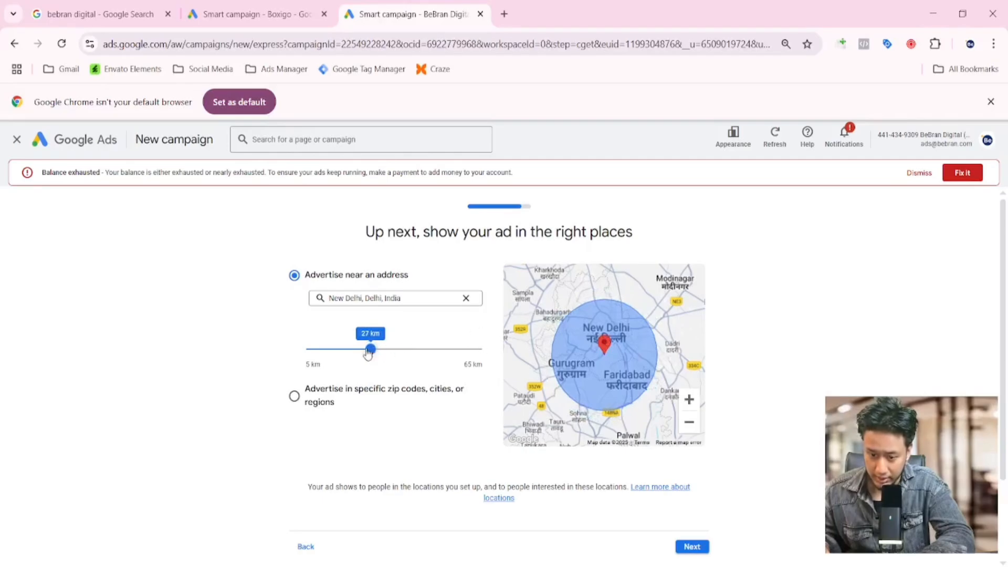
scroll(611, 364, down, 2)
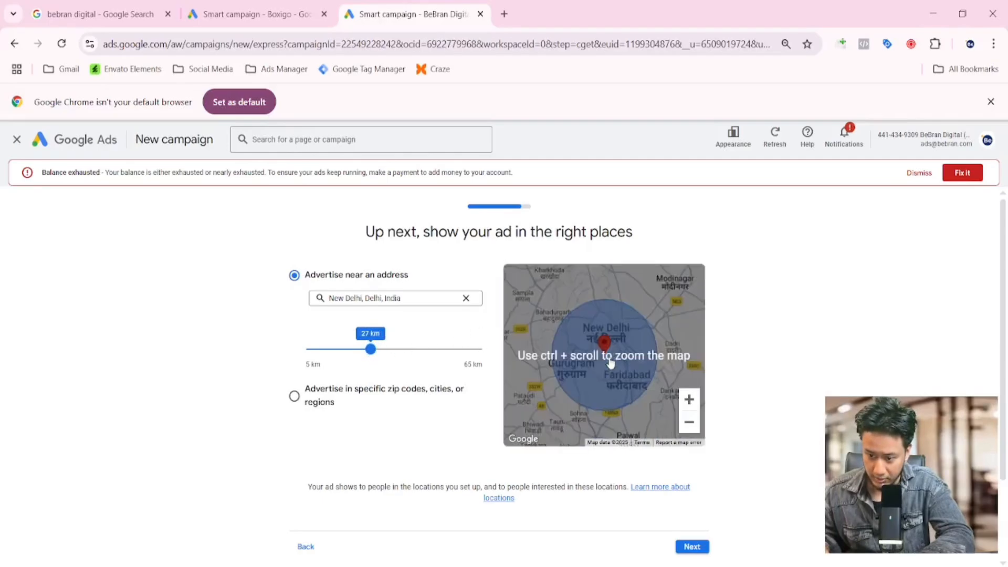
scroll(610, 364, up, 5)
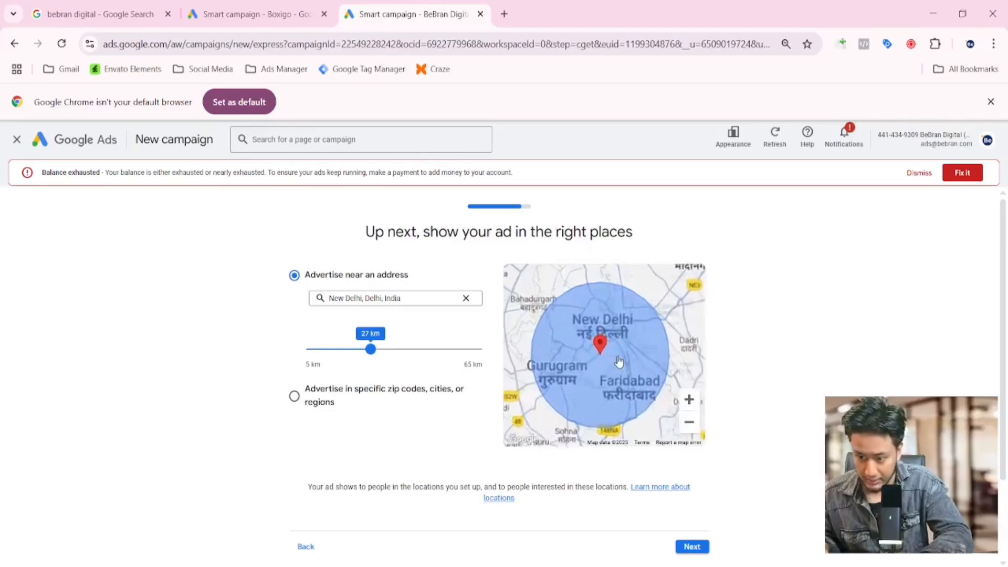
drag(527, 334, 564, 403)
click(364, 352)
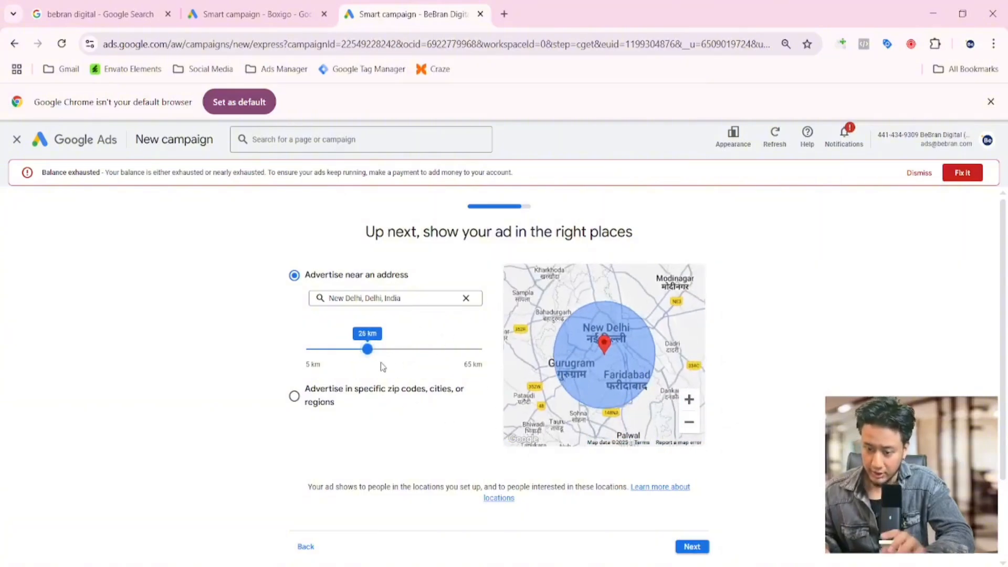
Step: Target specific regions instead, keeping New Delhi, Noida and Shahpur Govardhanpur Bangar, and continue to the budget options
click(294, 396)
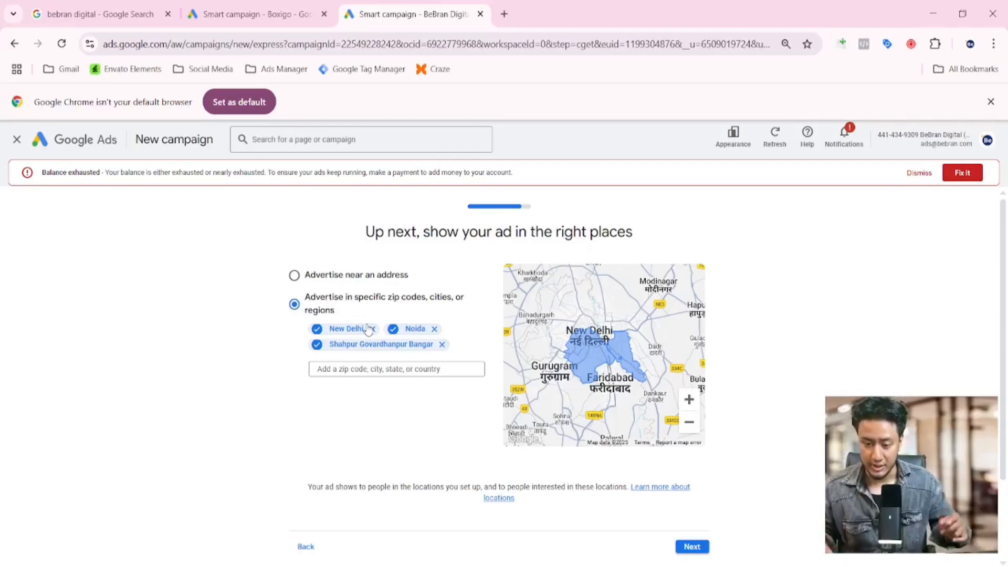
click(385, 369)
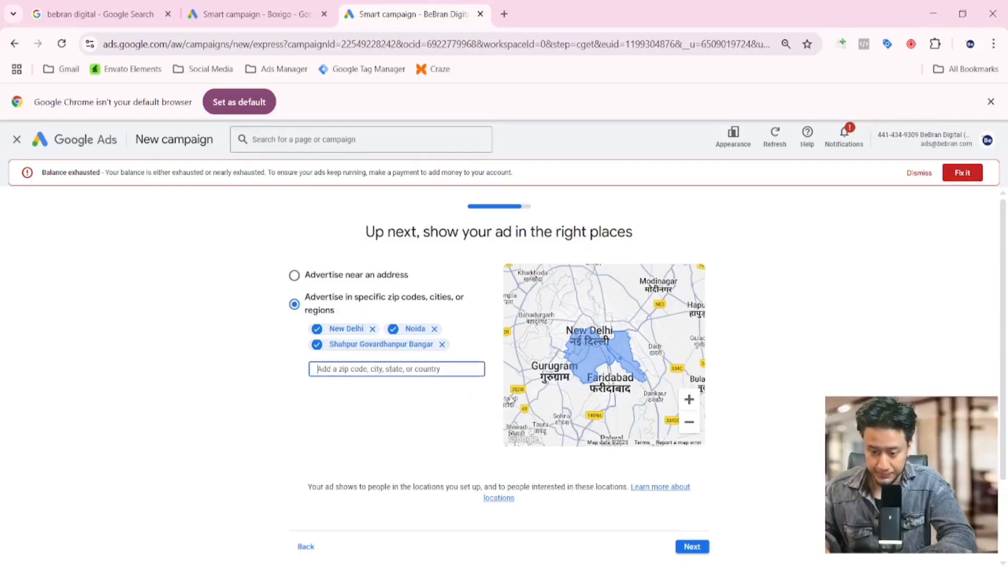
click(695, 541)
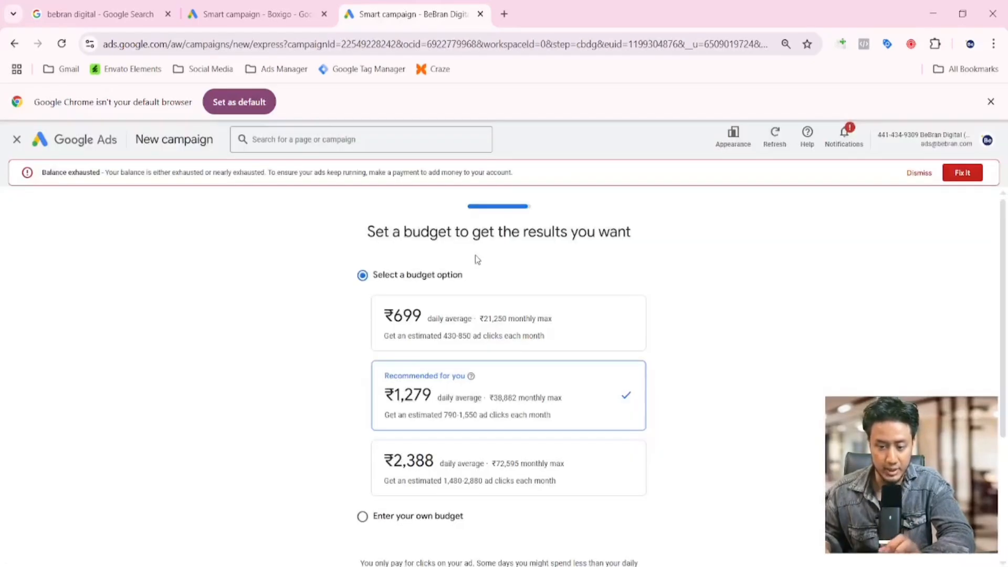
Step: Review the suggested budget options, keep the recommended ₹1,279 daily average, and continue to the campaign review
drag(375, 232, 297, 243)
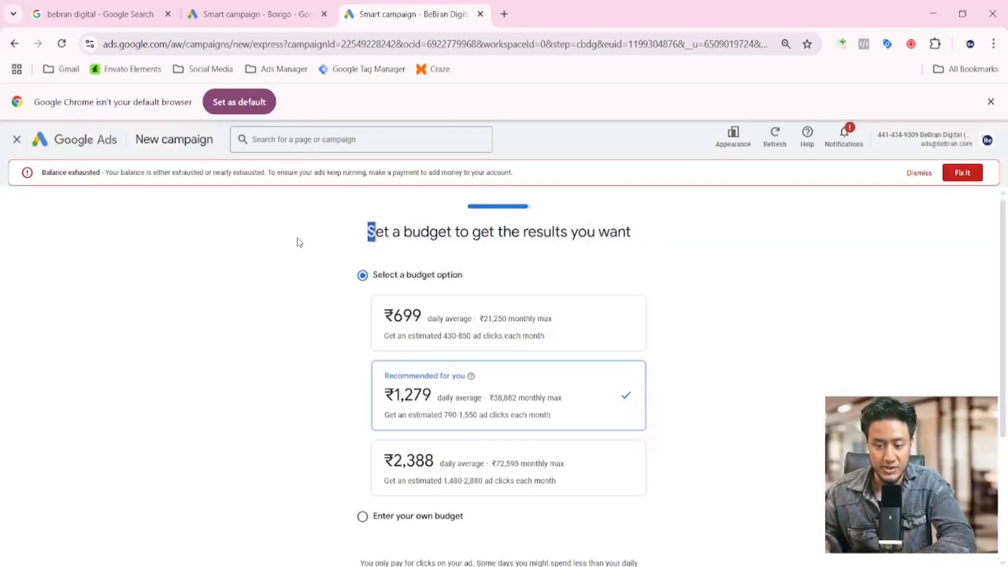
click(610, 234)
scroll(634, 346, down, 4)
scroll(841, 382, up, 4)
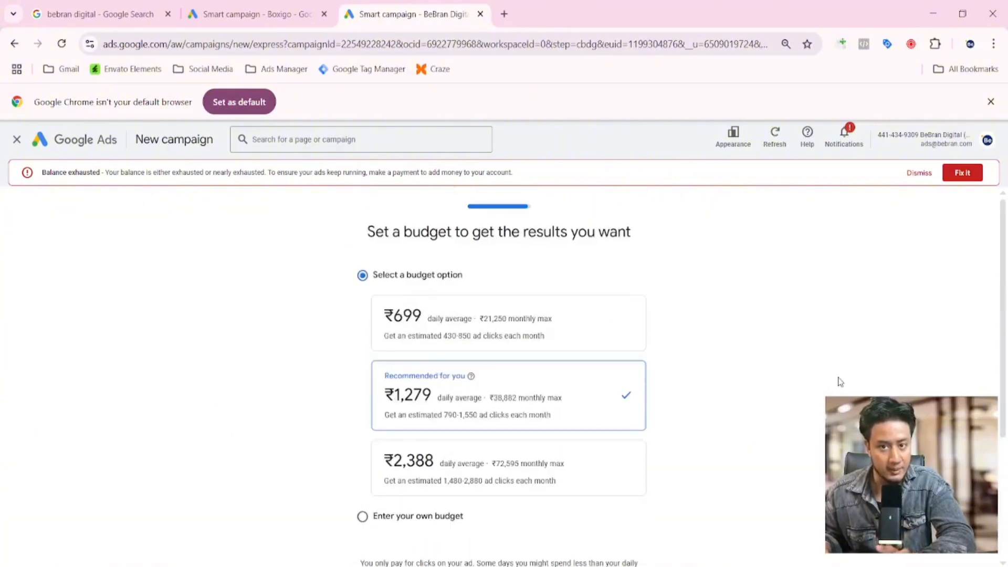
scroll(823, 390, down, 3)
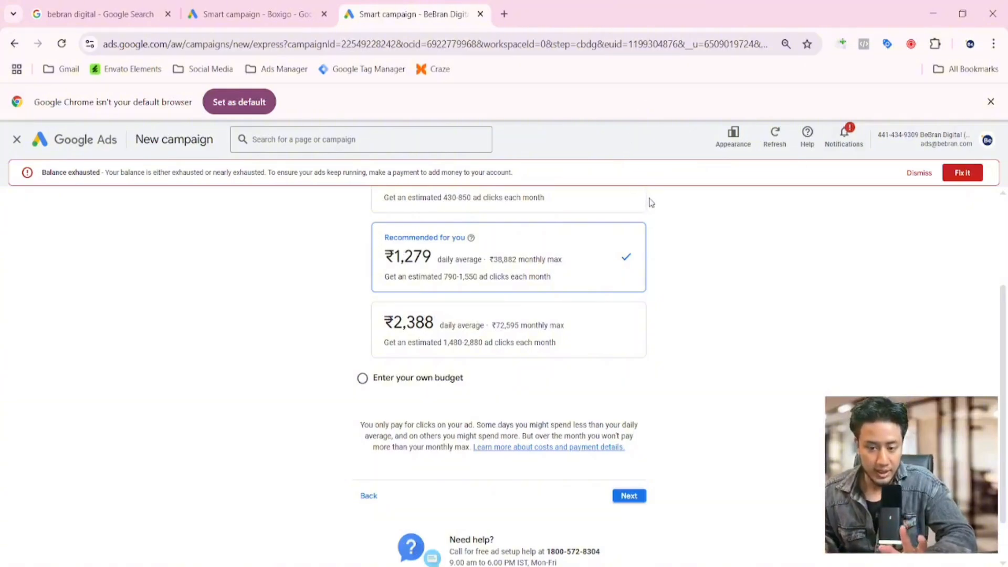
scroll(698, 282, up, 3)
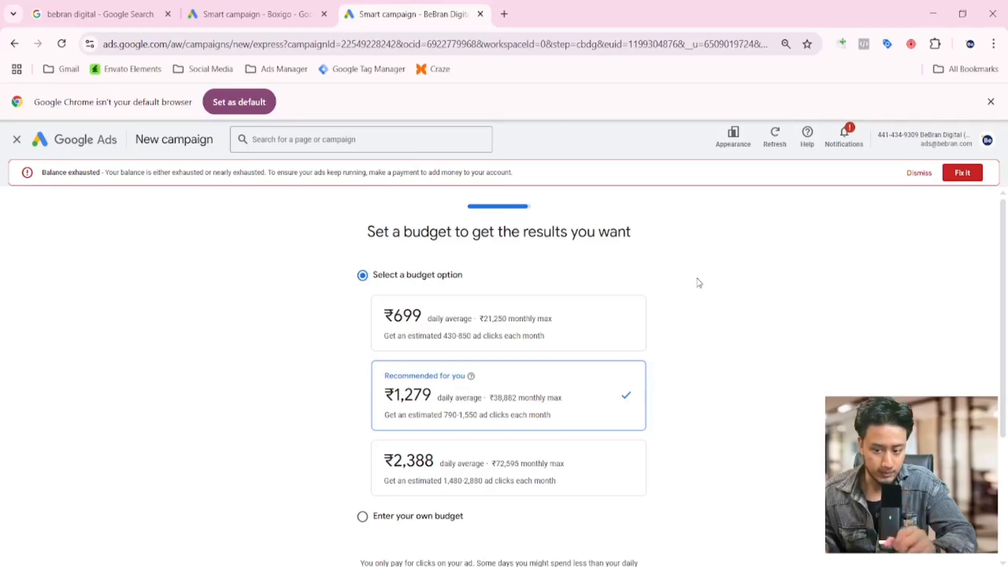
scroll(689, 415, down, 4)
click(633, 442)
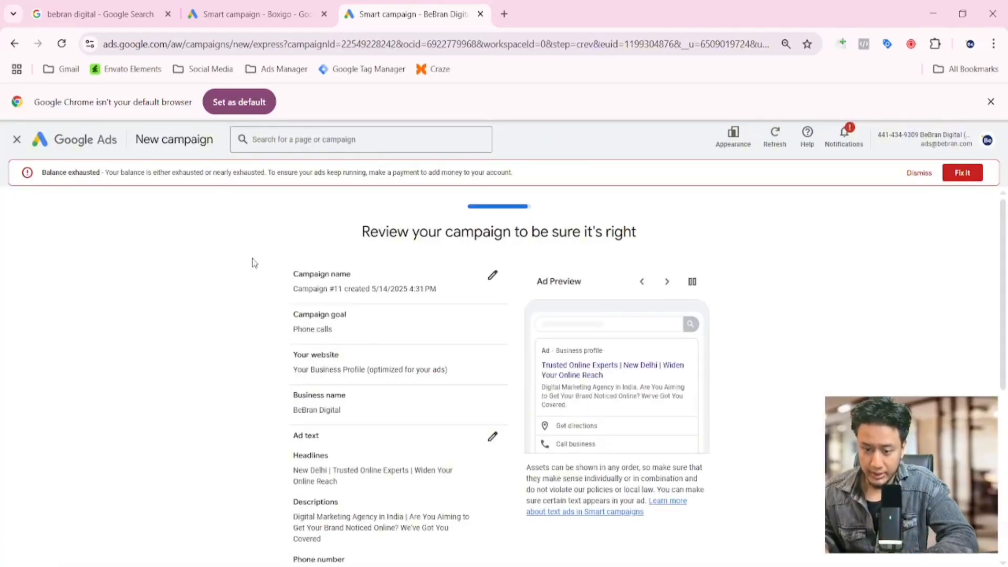
Step: Review the Smart campaign's ad text, locations, keyword themes and budget, and proceed past the review
drag(314, 233, 727, 254)
scroll(844, 329, down, 1)
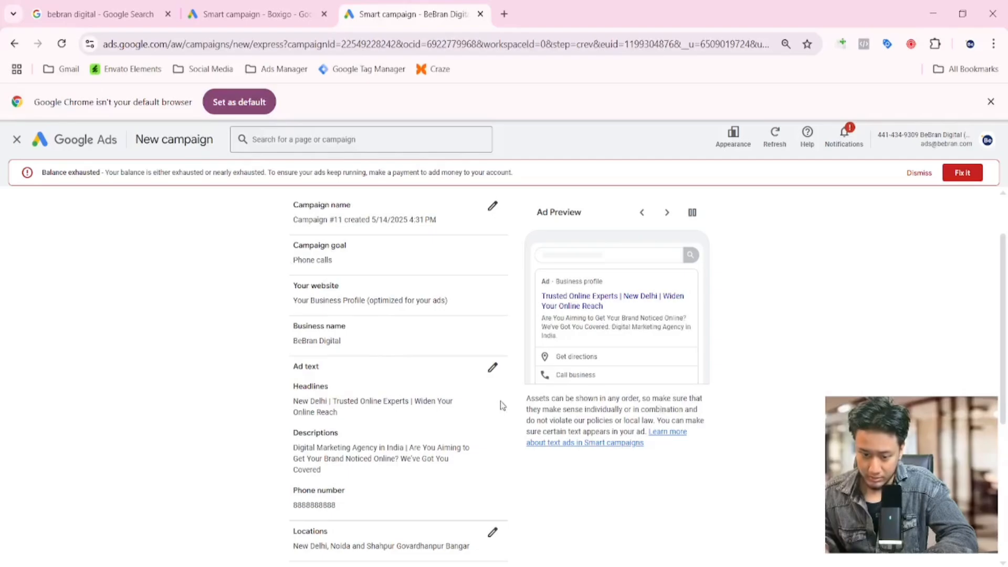
scroll(477, 421, down, 4)
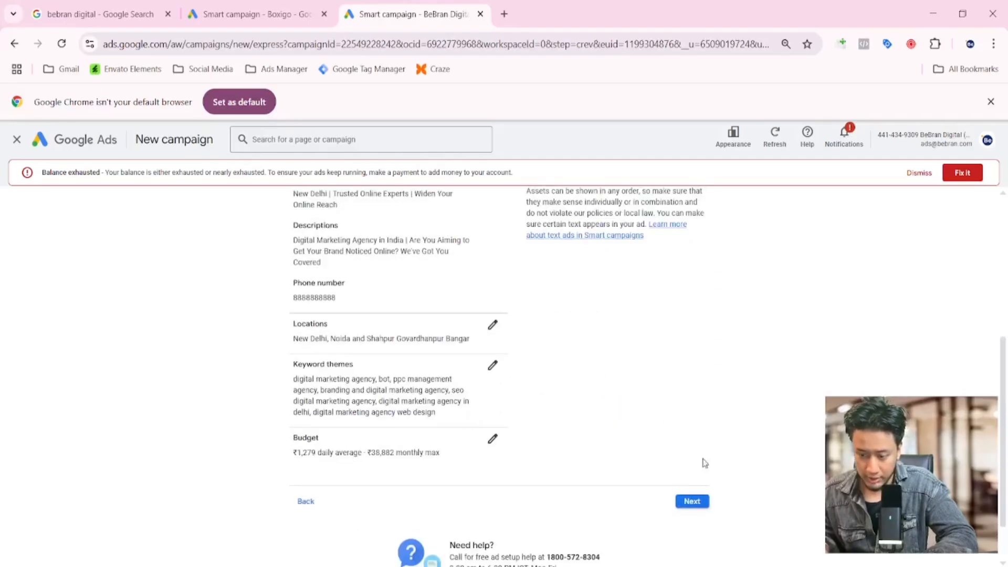
click(699, 500)
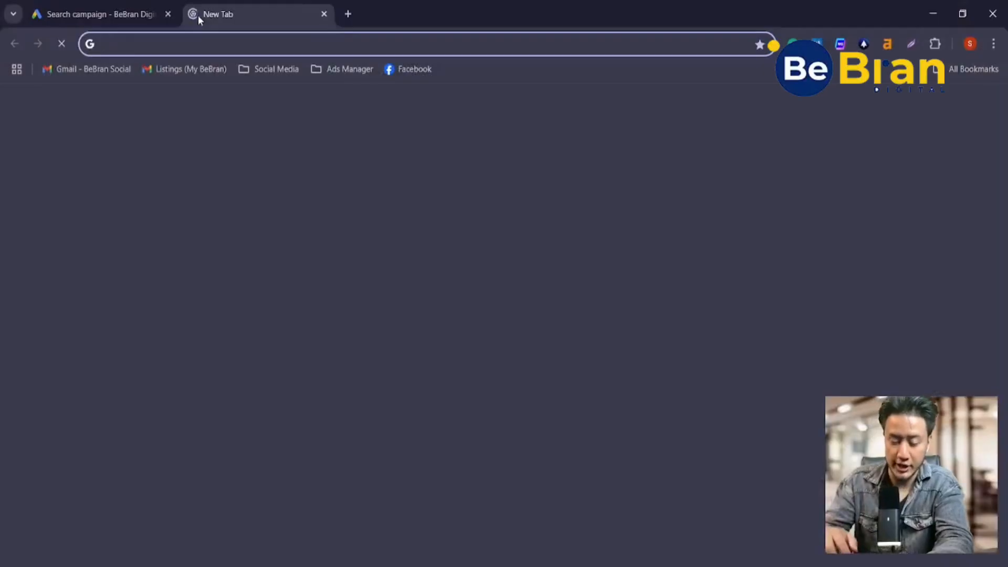
Step: Search Google for "3 bhk flat in mumbai", examine the sponsored and organic results, and close the search page
text(3 bhk flat in mumbai)
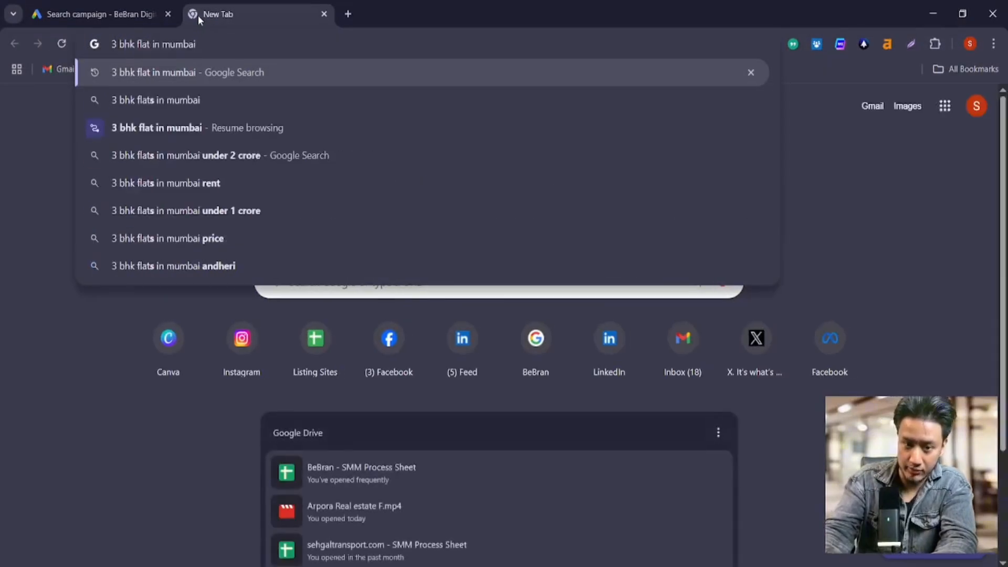
key(Return)
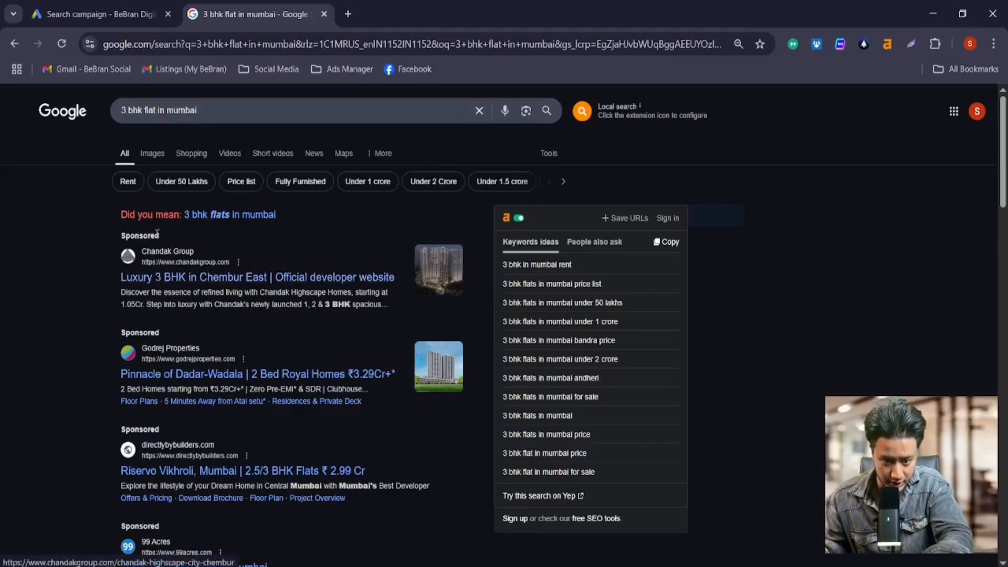
scroll(164, 457, down, 5)
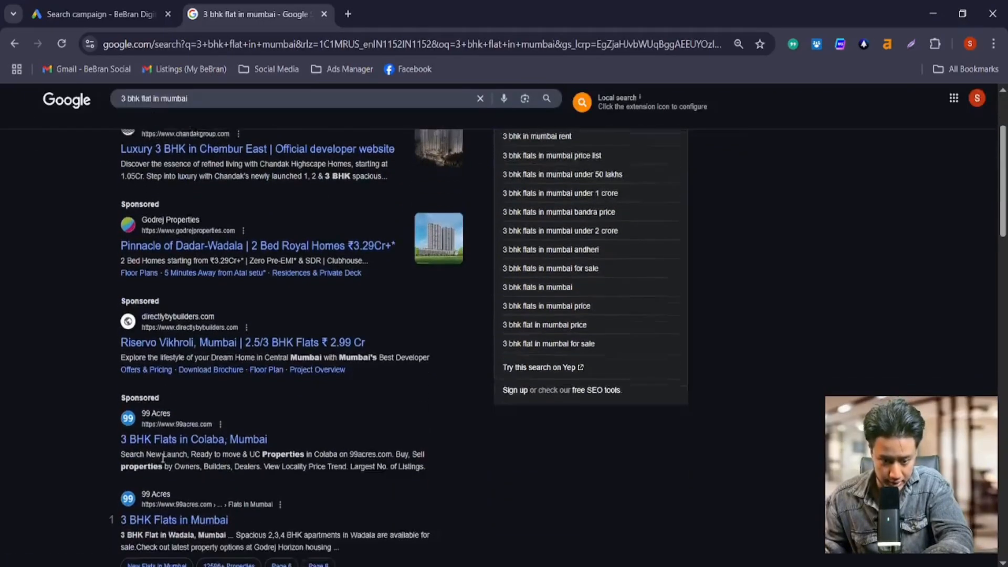
scroll(170, 426, down, 15)
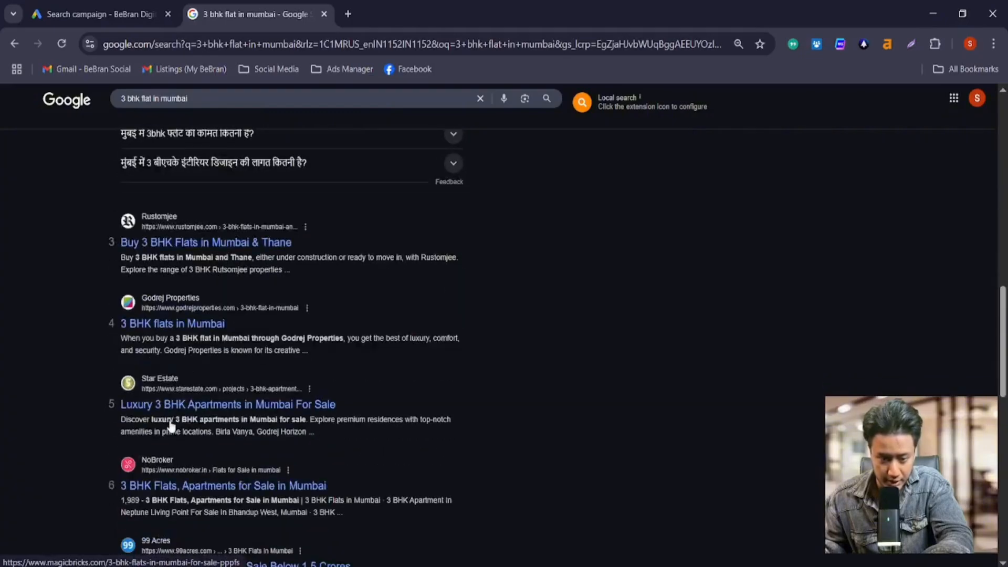
scroll(170, 423, down, 7)
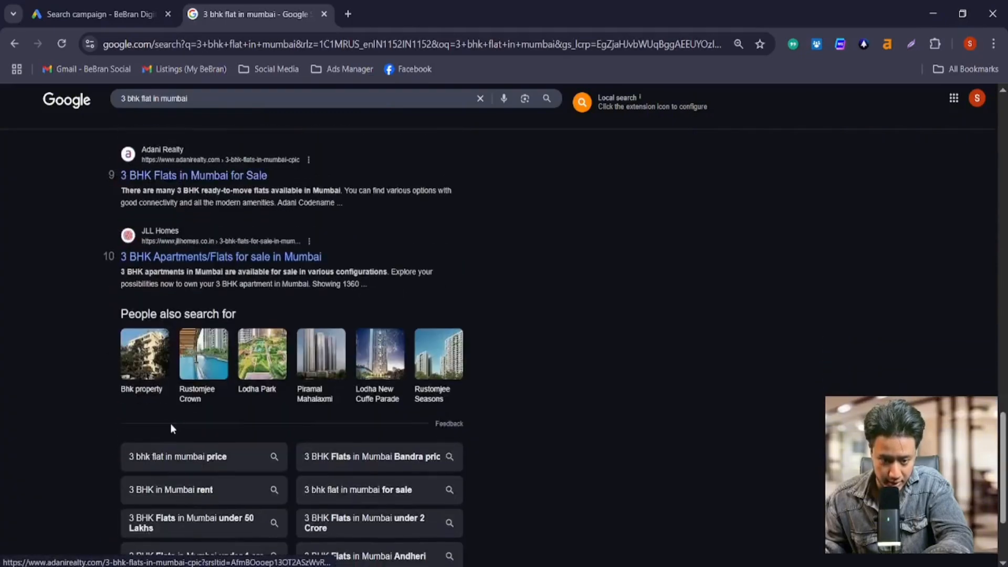
scroll(175, 297, down, 3)
scroll(202, 286, up, 20)
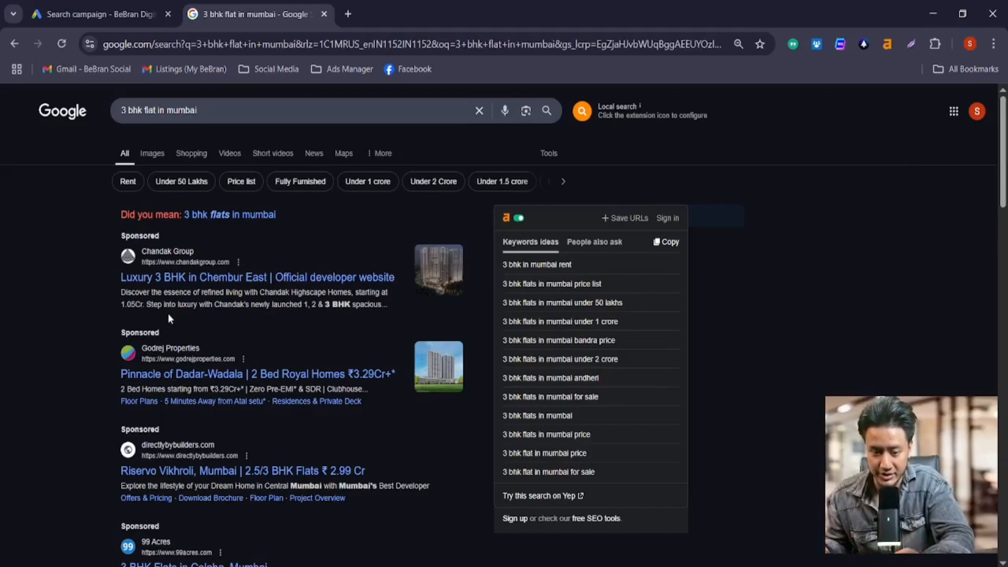
scroll(168, 313, down, 3)
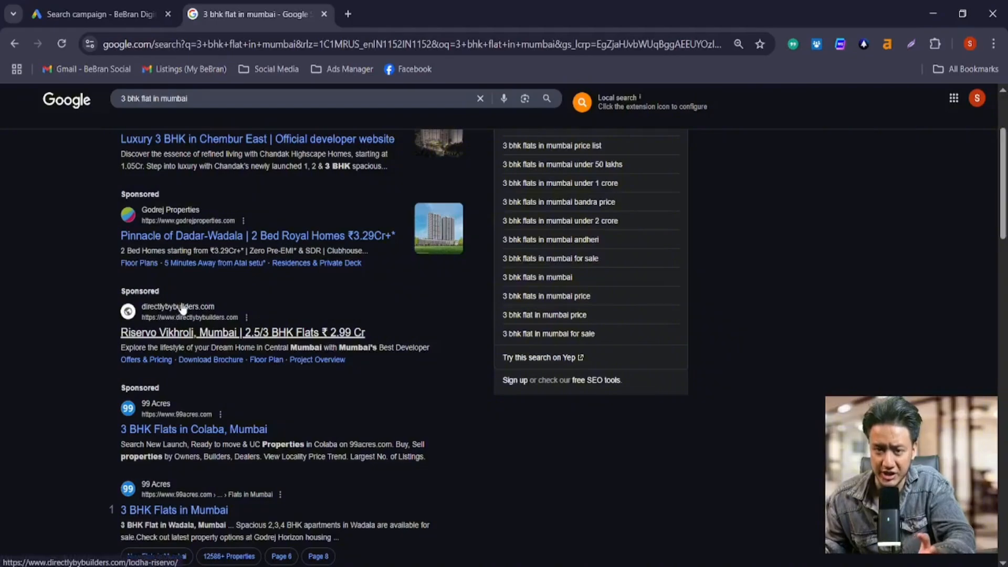
key(ctrl+w)
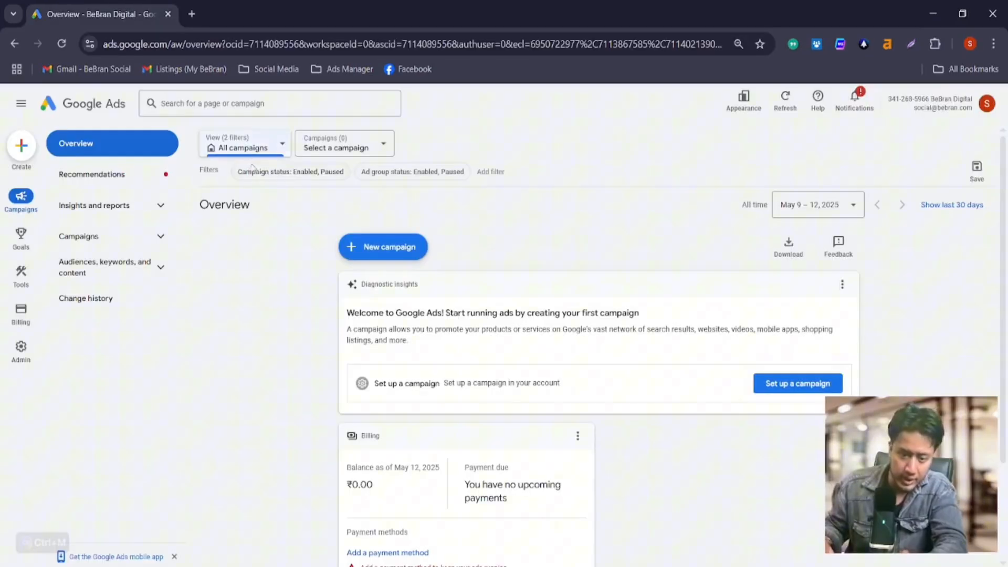
click(21, 144)
click(51, 163)
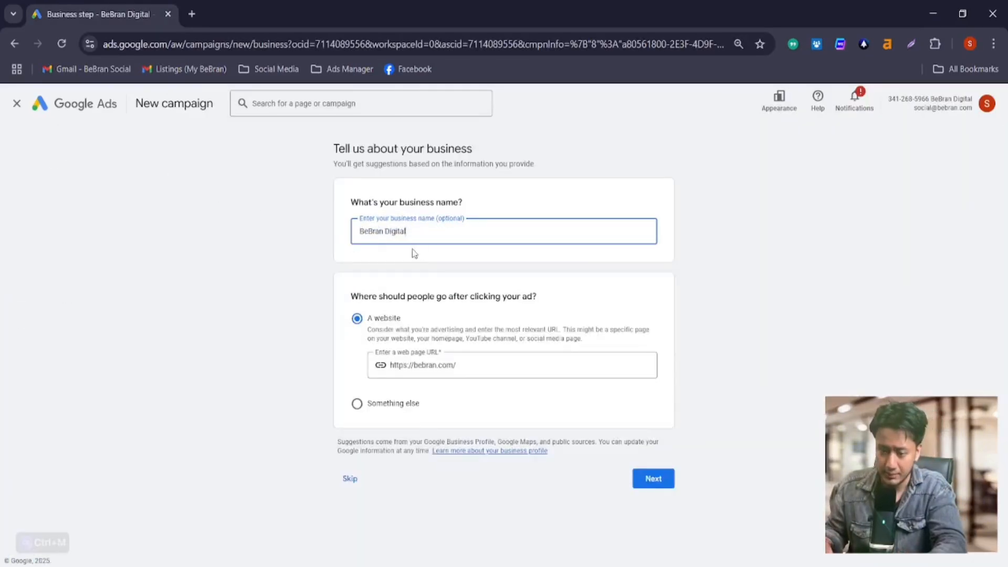
click(638, 478)
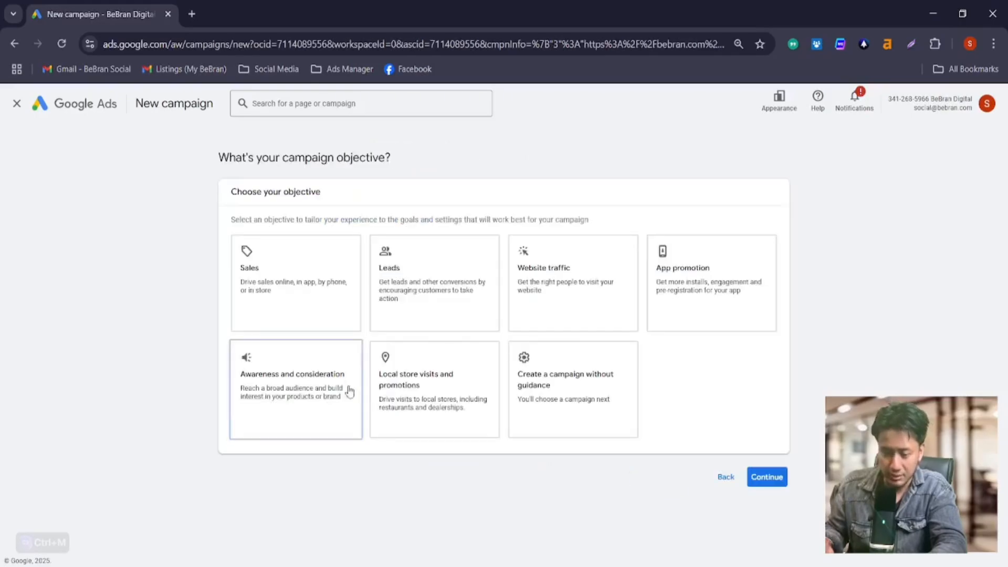
click(561, 245)
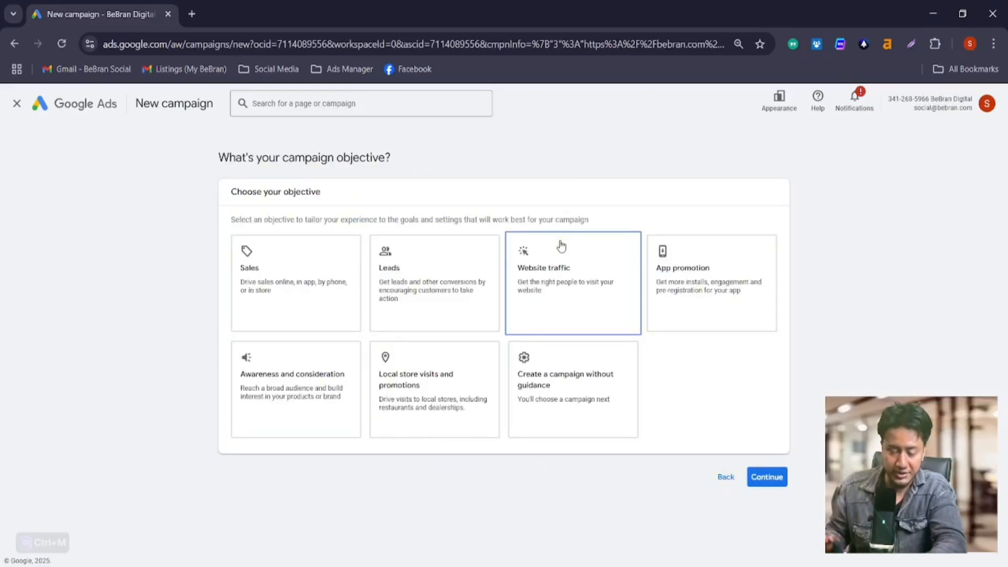
click(576, 385)
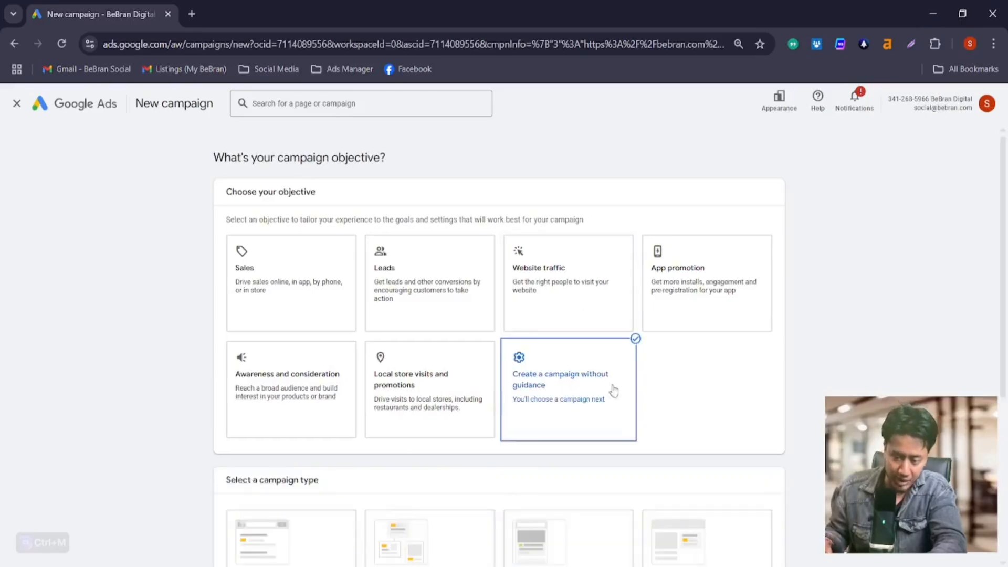
Step: Choose Search as the campaign type and look over the results the campaign can aim for
scroll(612, 389, down, 1)
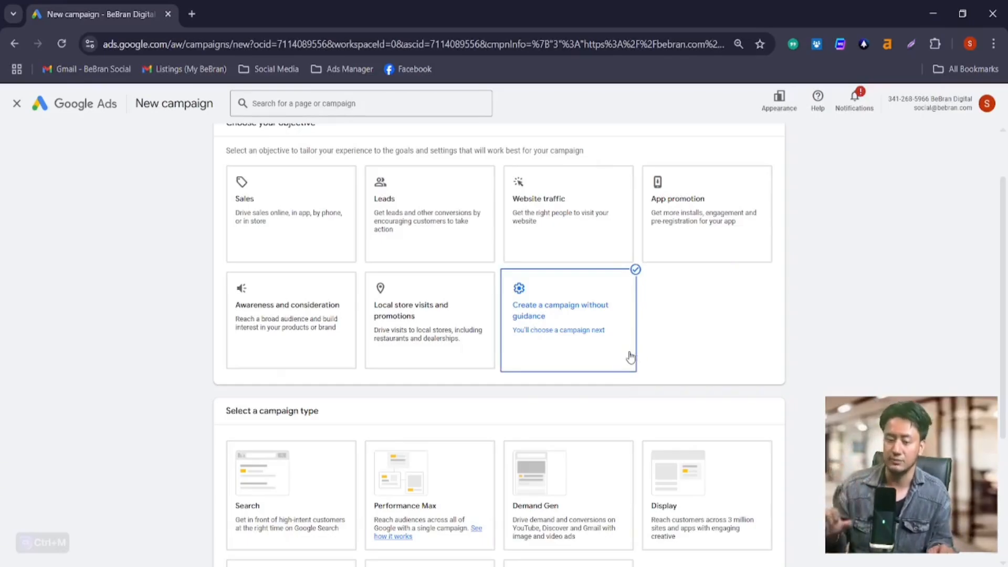
scroll(577, 368, down, 2)
click(237, 367)
scroll(236, 368, down, 1)
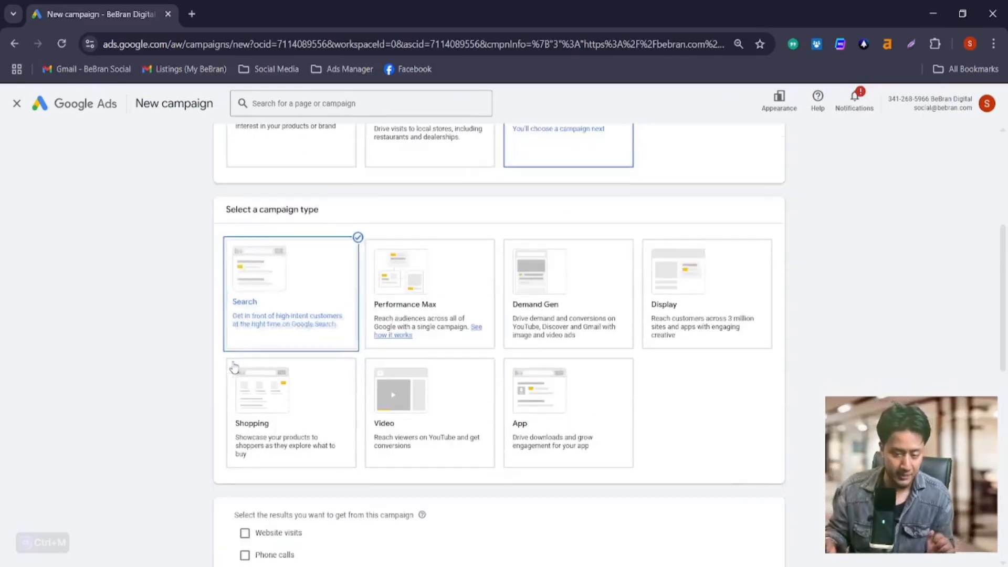
scroll(377, 386, down, 1)
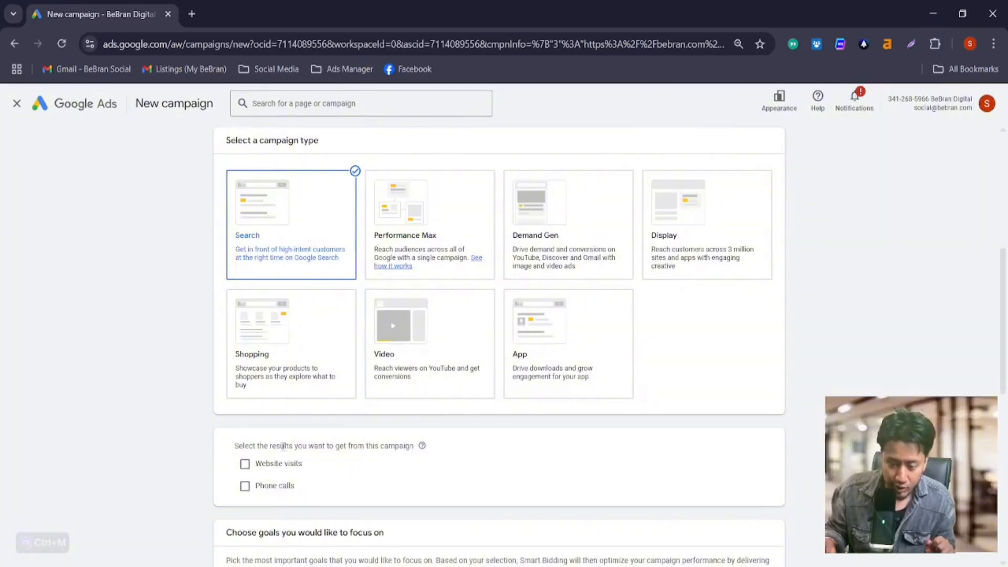
drag(238, 444, 420, 458)
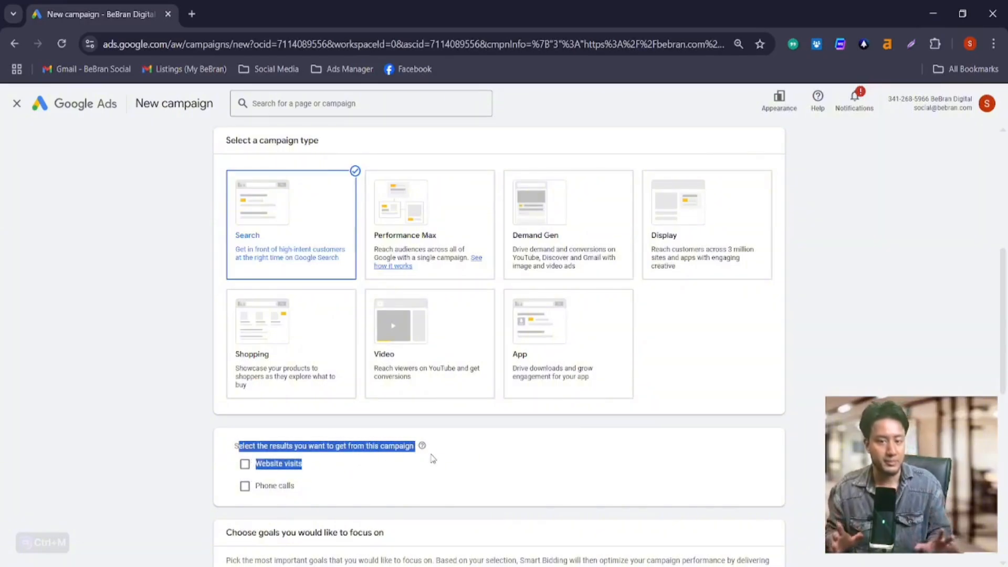
click(361, 483)
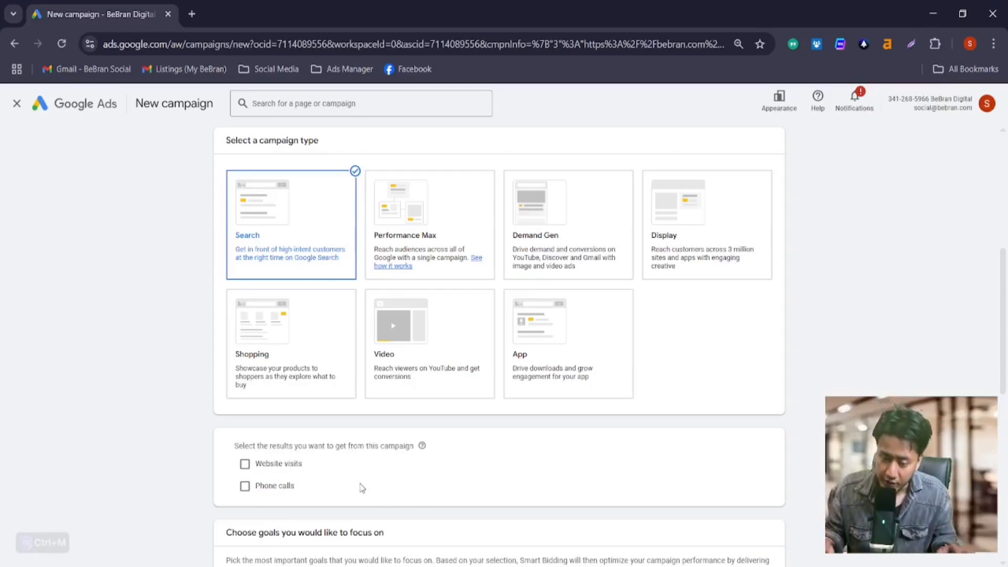
Step: Try website visits and phone calls as the campaign's desired results, and clear both options
click(279, 467)
scroll(468, 466, down, 3)
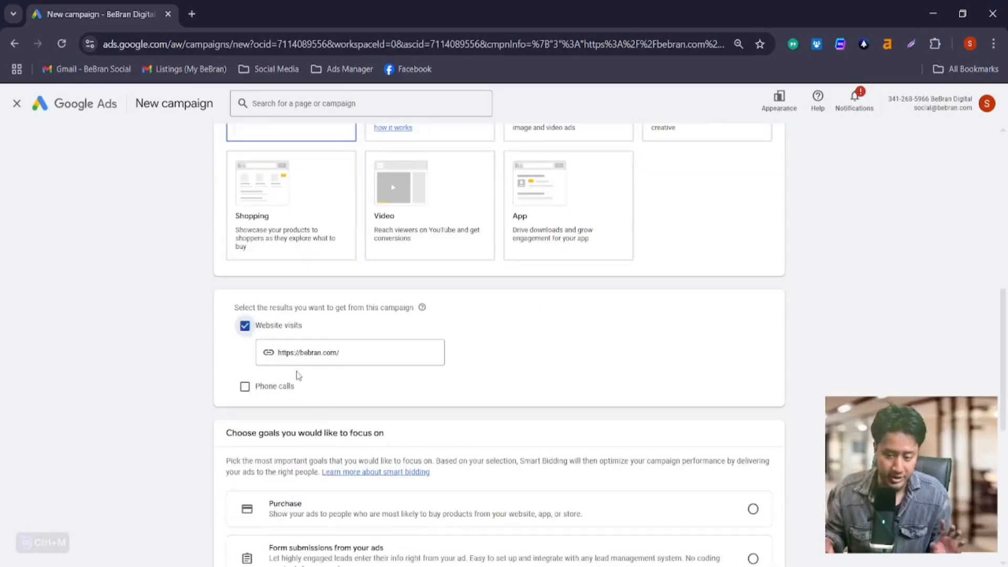
click(268, 331)
click(265, 348)
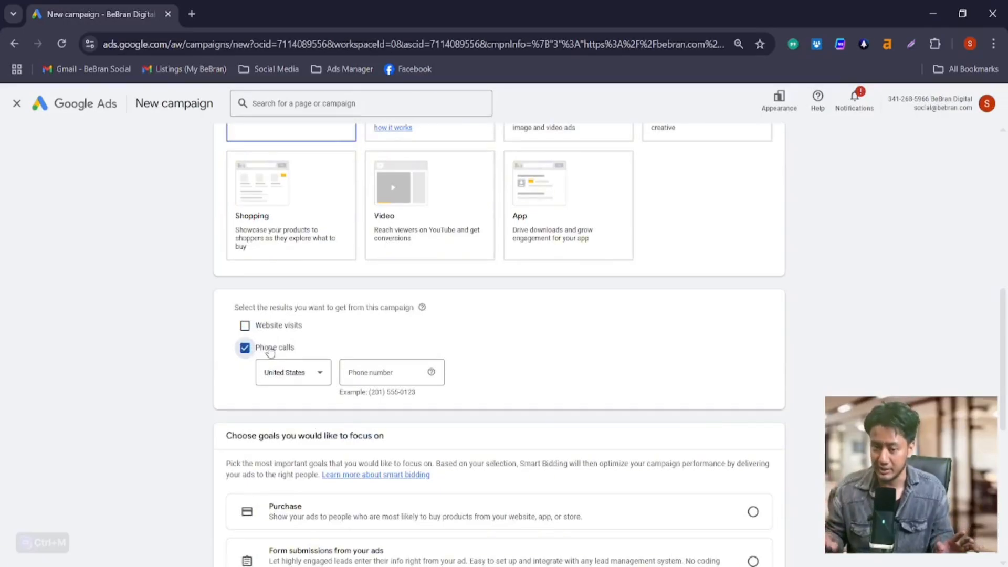
click(270, 349)
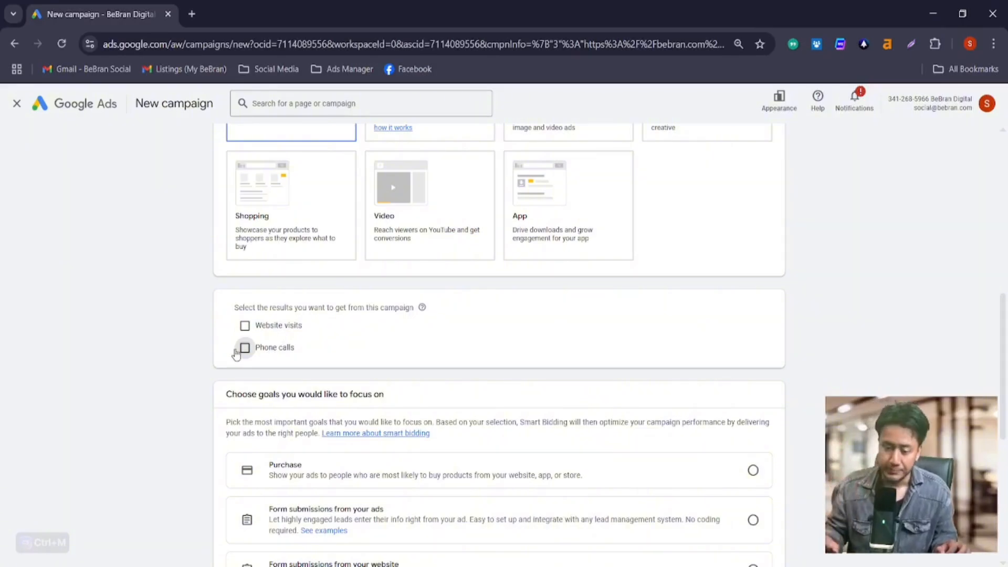
Step: Try Purchase as the goal to focus on and expand the list to show more goals
scroll(342, 448, down, 1)
drag(249, 326, 372, 326)
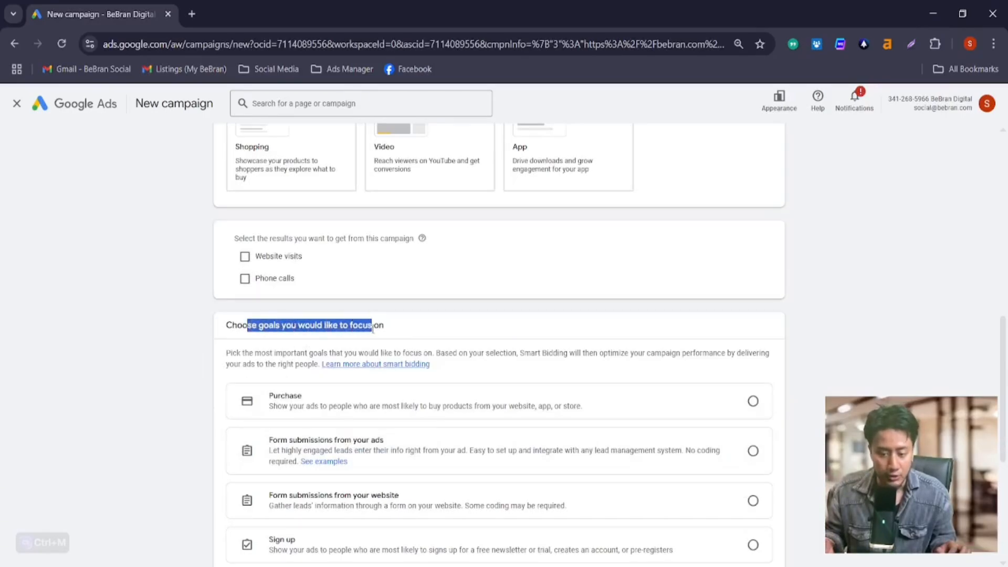
click(339, 409)
scroll(388, 417, down, 2)
scroll(364, 368, down, 1)
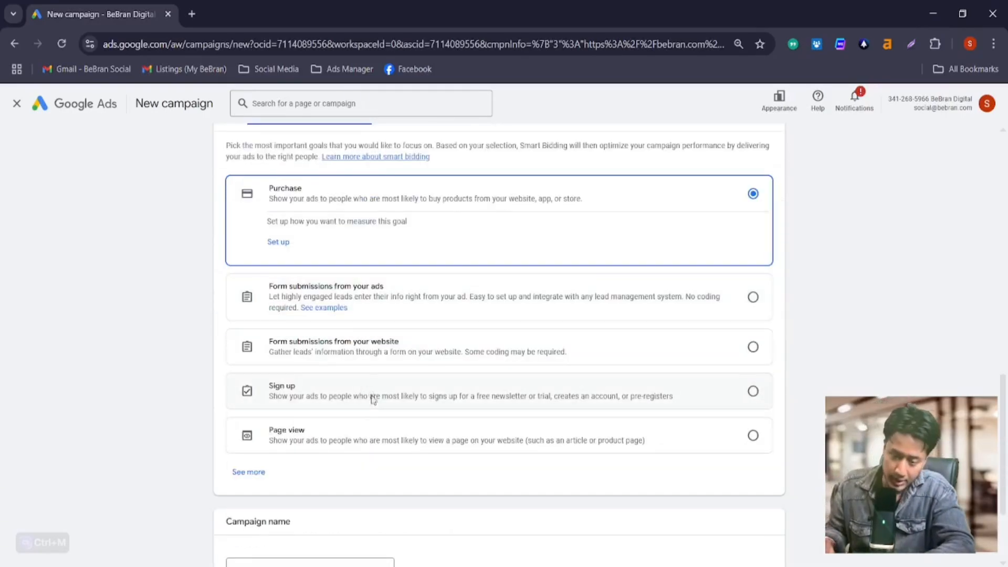
click(262, 481)
scroll(420, 386, down, 1)
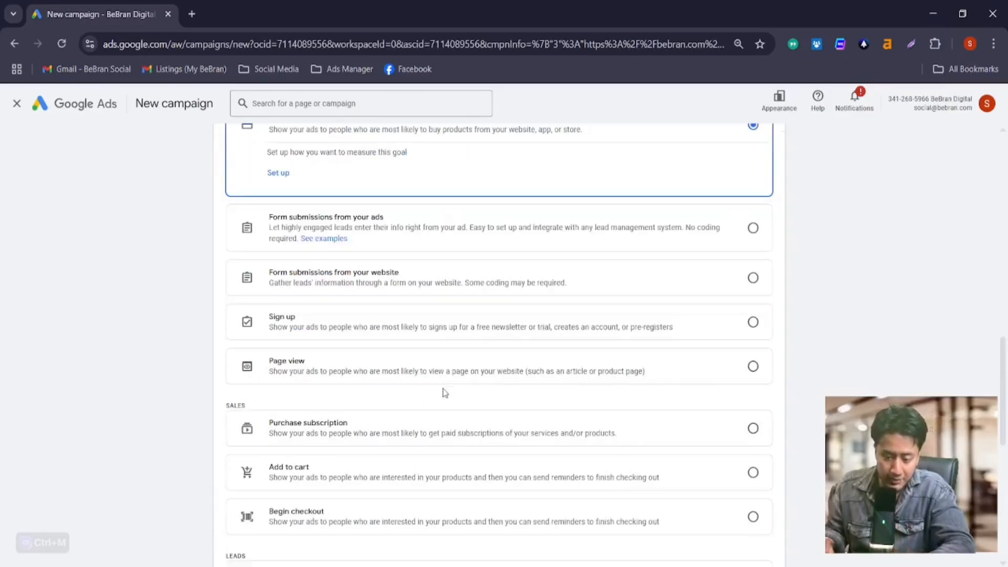
Step: Try the Purchase subscription goal, switch to Book appointments, and continue with the campaign name Search-1
scroll(339, 404, down, 1)
click(336, 368)
scroll(336, 378, down, 3)
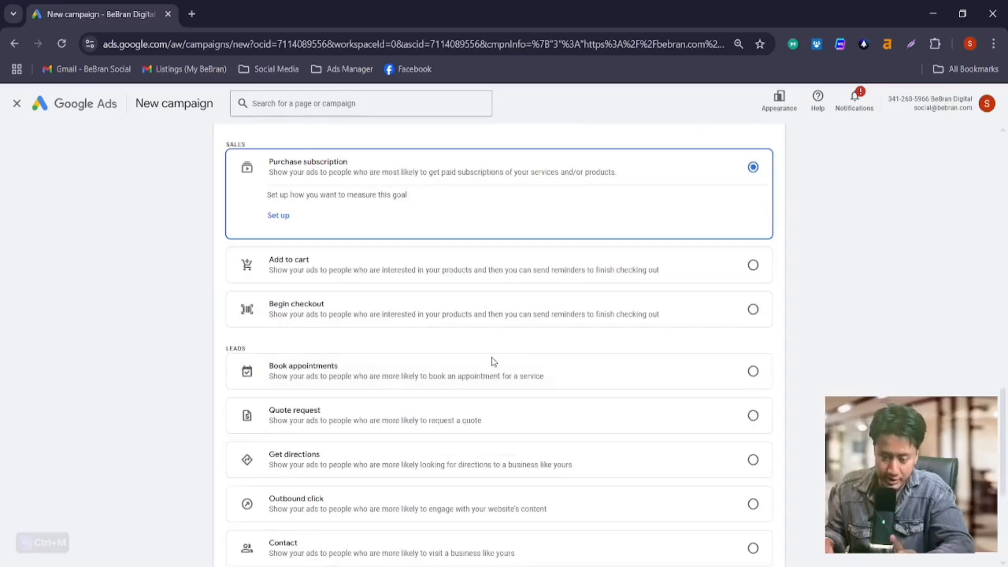
click(328, 374)
scroll(405, 310, down, 3)
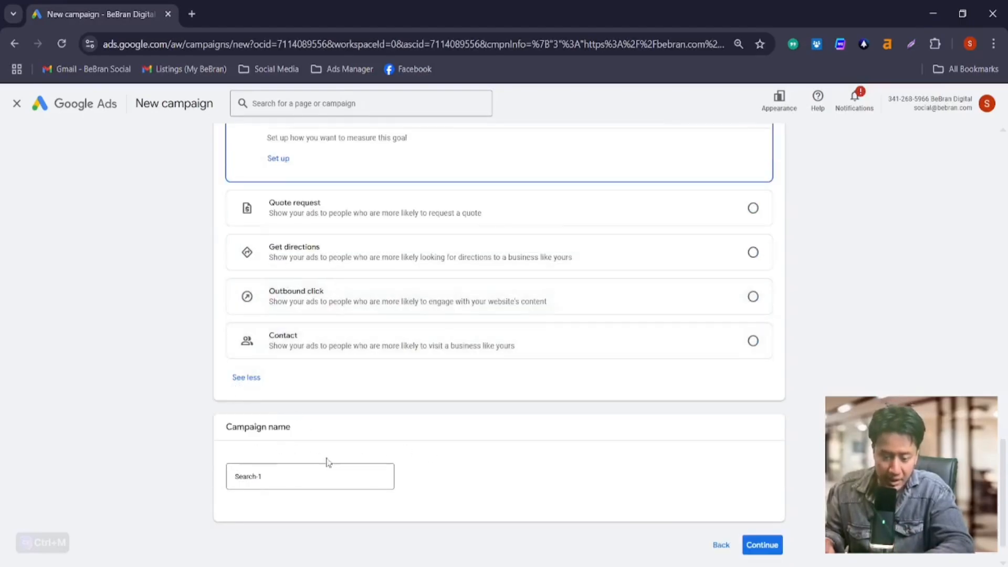
scroll(342, 462, down, 1)
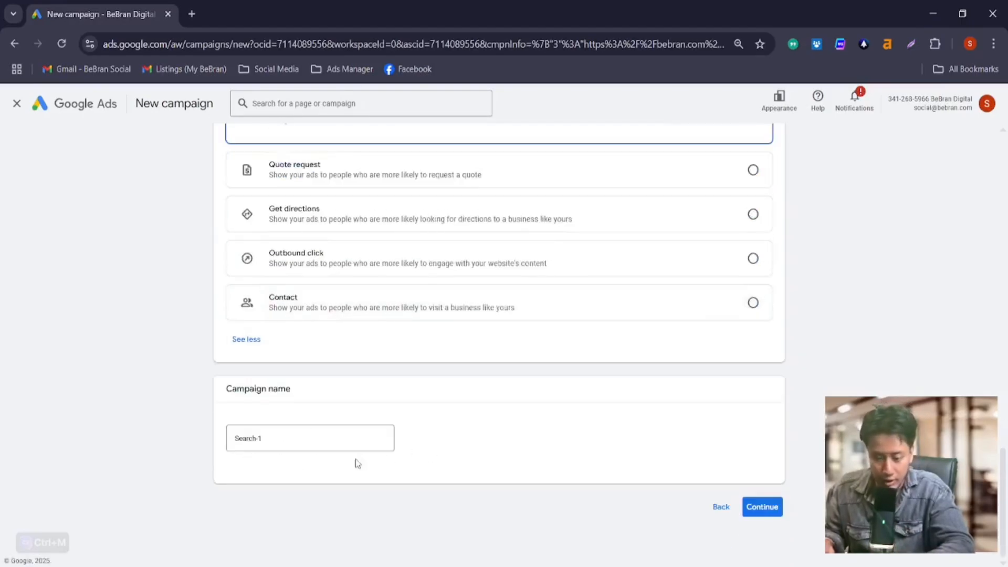
click(749, 505)
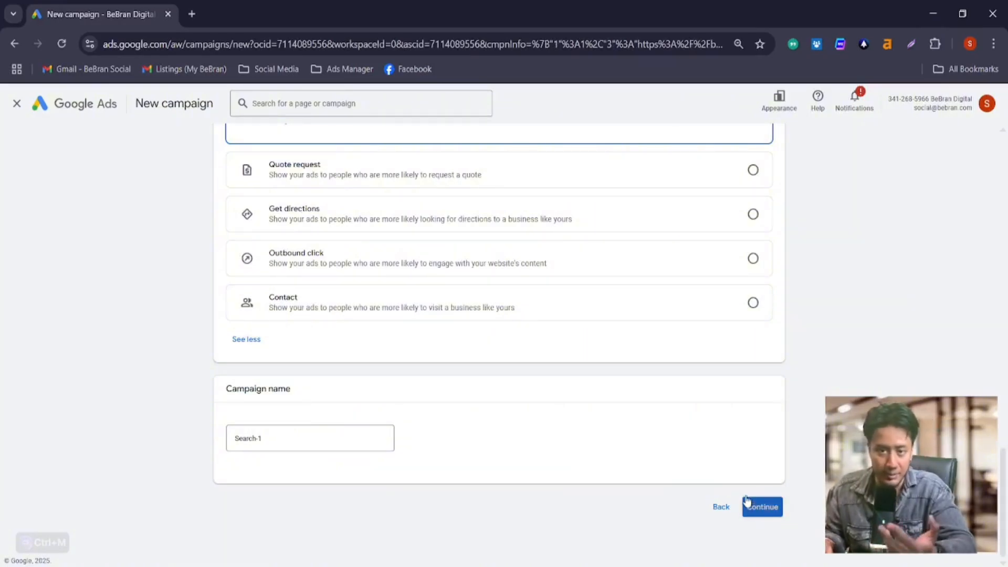
Step: Keep Book appointments as the goal and Search-1 as the campaign name, and proceed to the bidding settings
click(776, 509)
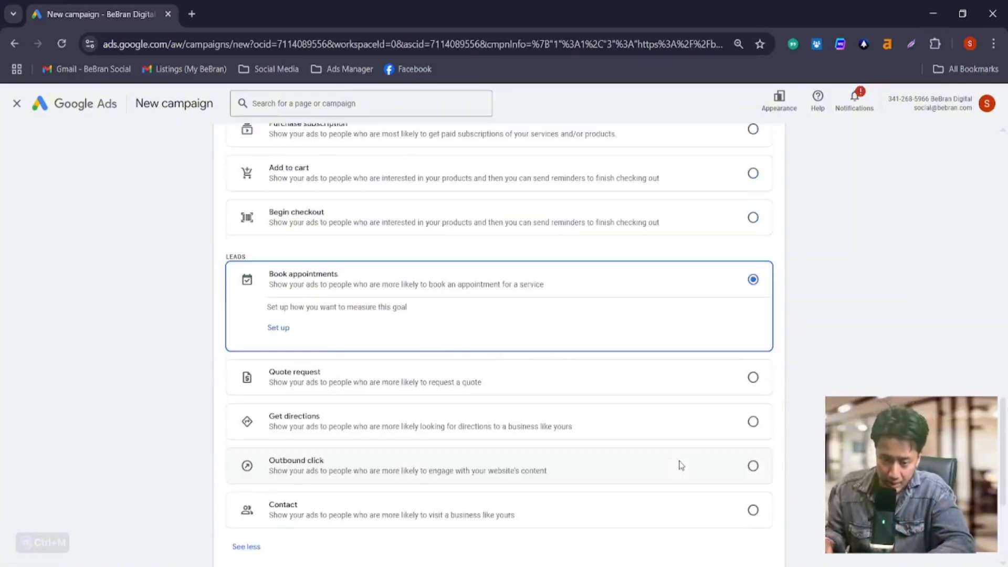
scroll(683, 423, up, 1)
scroll(698, 436, down, 6)
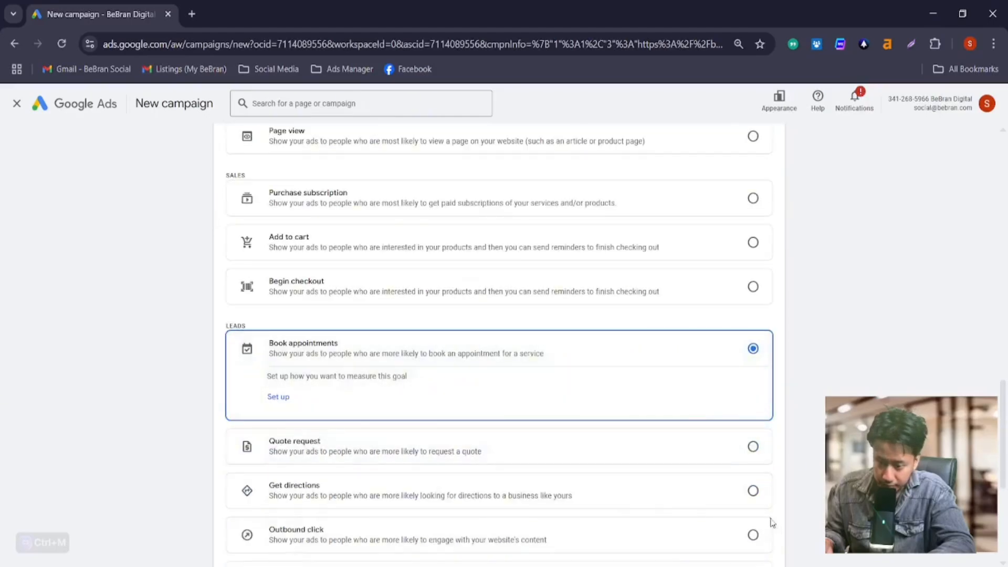
scroll(551, 446, down, 5)
scroll(399, 354, up, 1)
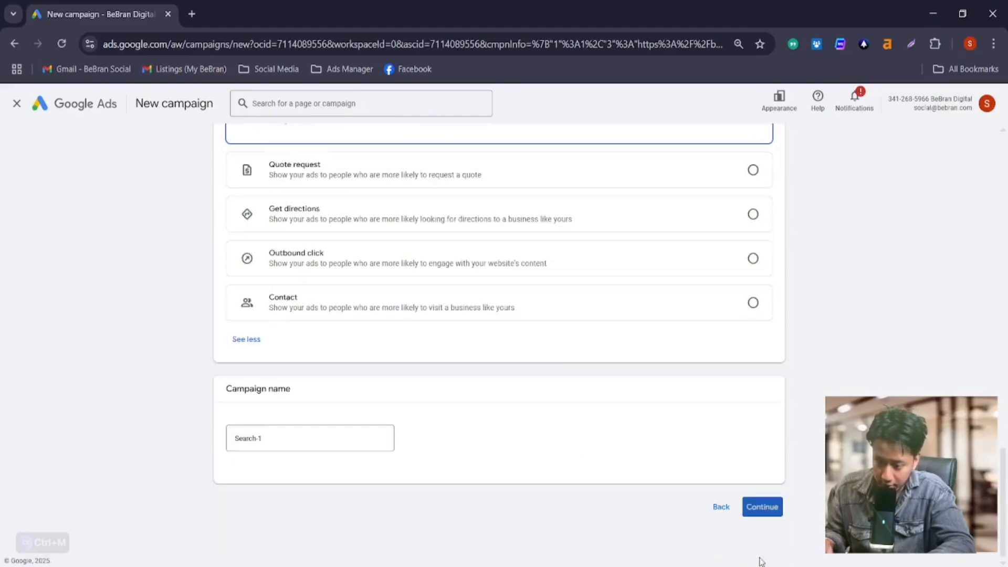
scroll(757, 552, down, 1)
click(751, 507)
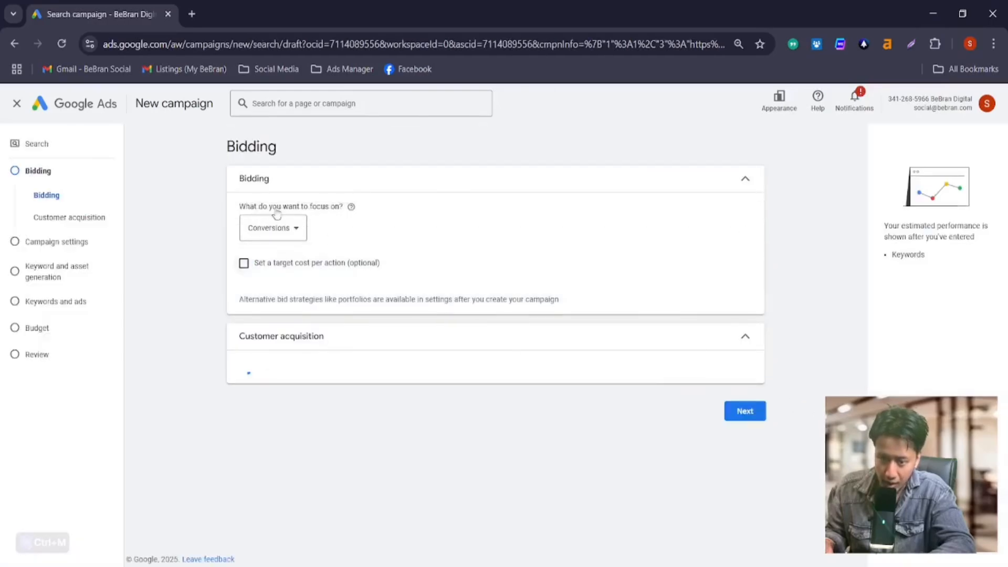
Step: Try Conversion value and Clicks as what the campaign's bidding should focus on
drag(215, 148, 288, 148)
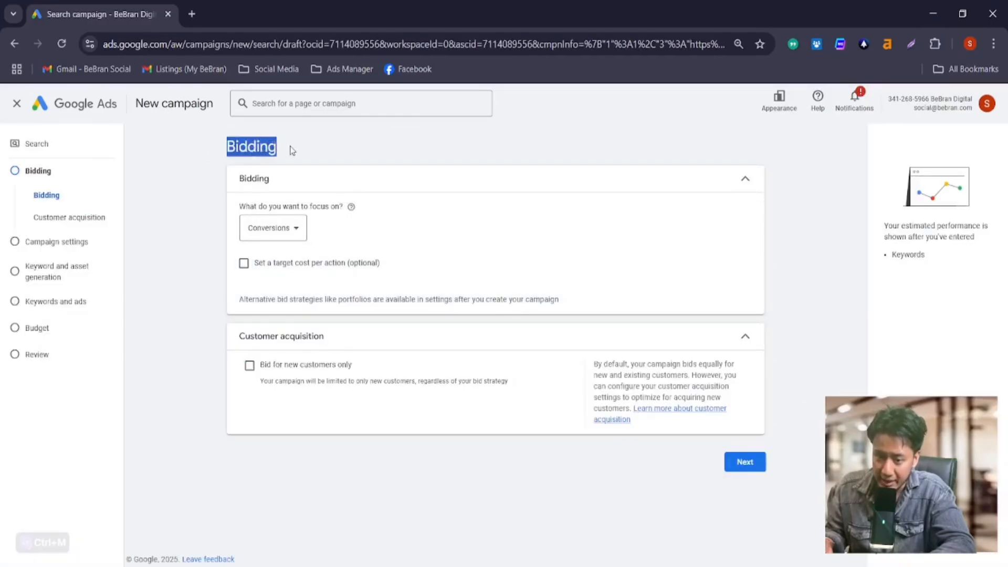
click(362, 202)
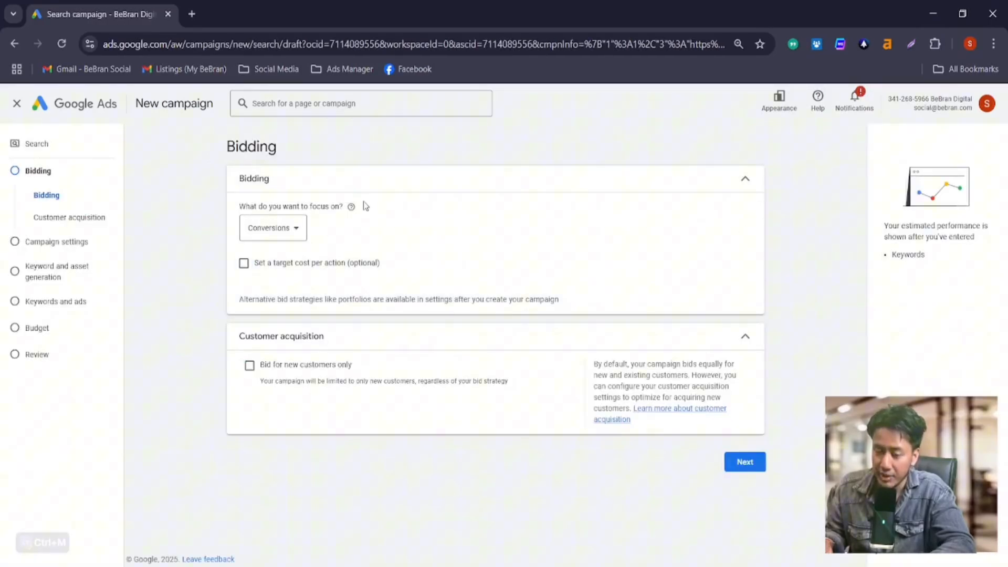
click(273, 228)
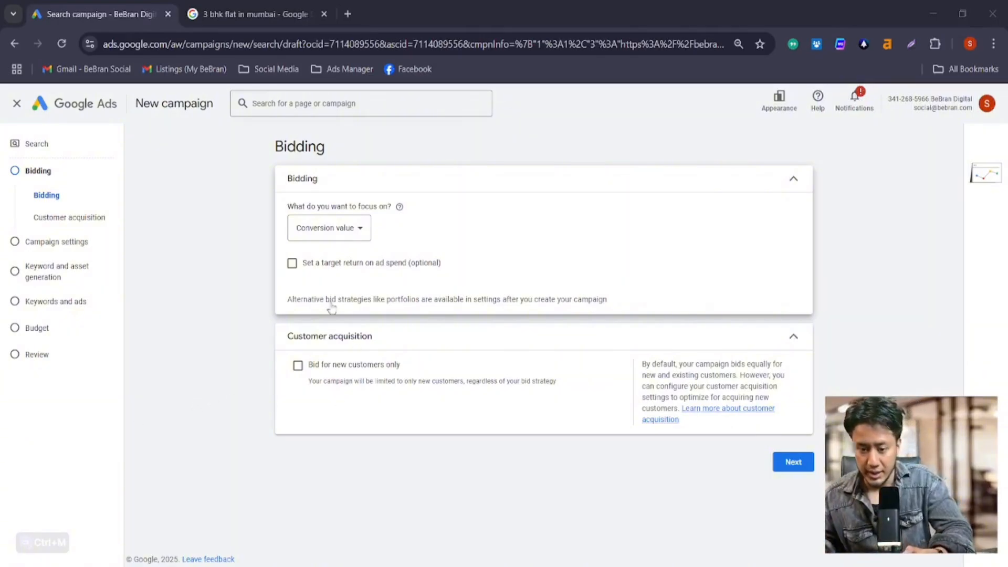
click(306, 237)
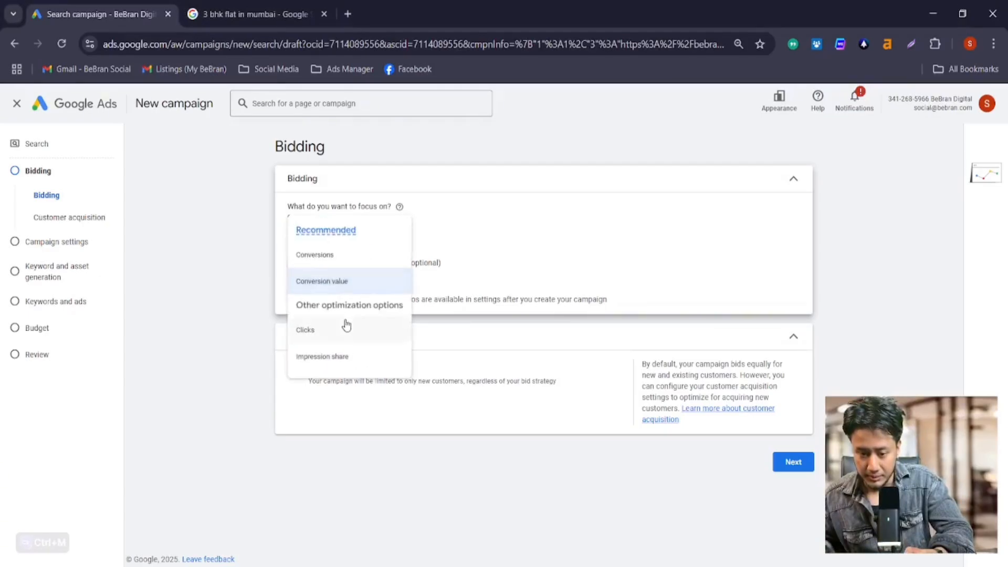
click(347, 326)
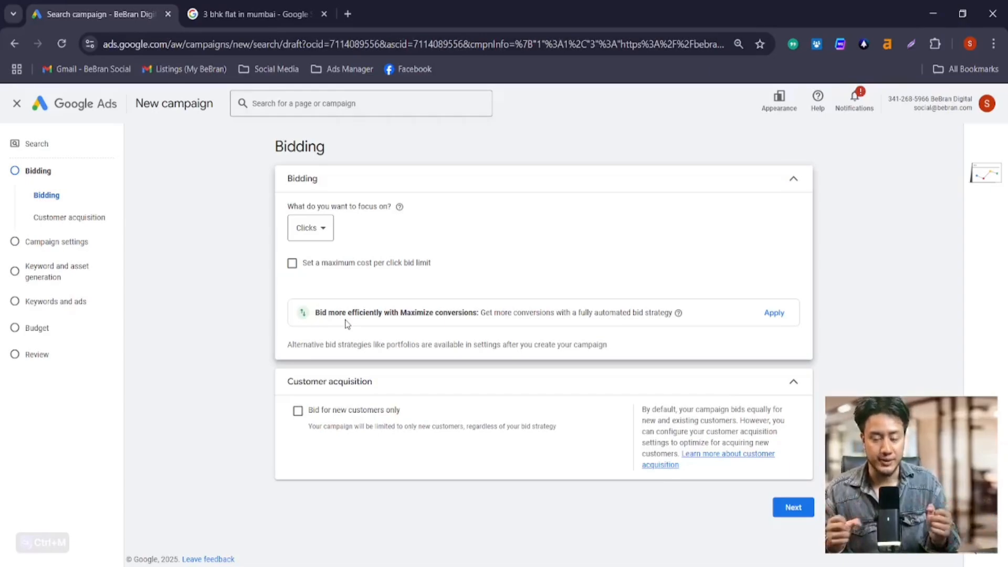
Step: Set the bidding focus to Impression share and open the choices for where the ads should appear
click(310, 227)
click(353, 356)
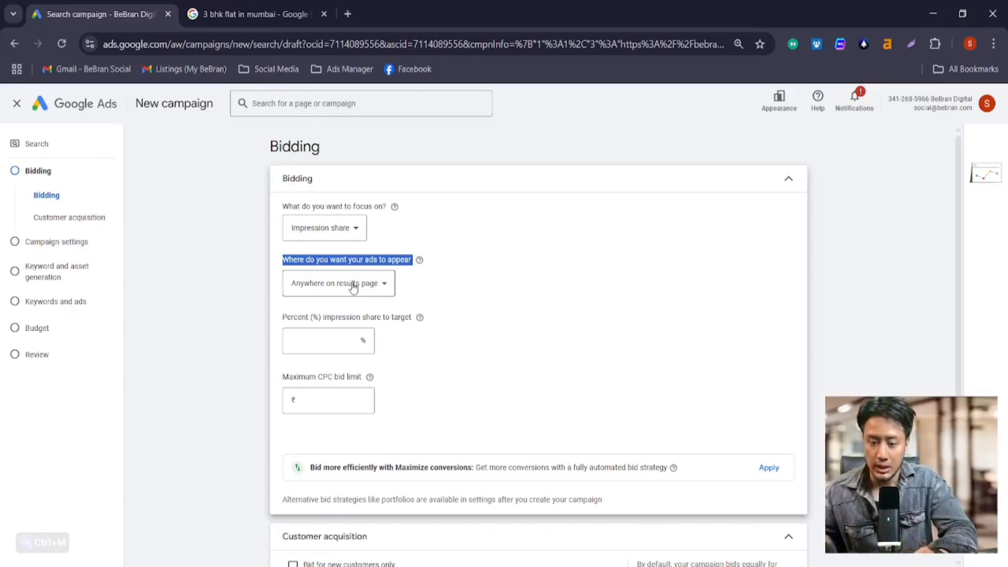
click(353, 286)
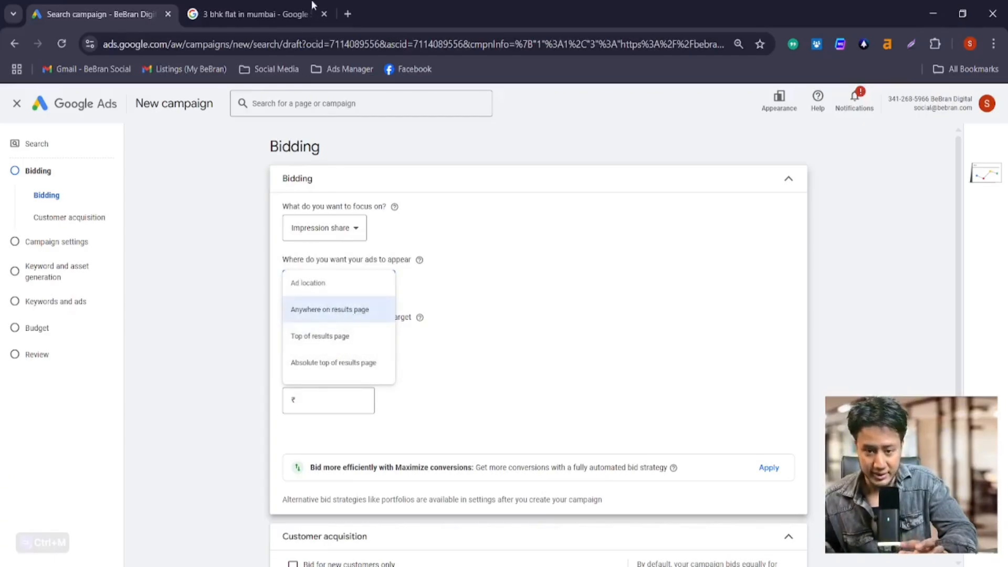
Step: Examine the sponsored and organic listings on the Google results page for "3 bhk flat in mumbai", and return to the campaign's bidding settings
click(252, 15)
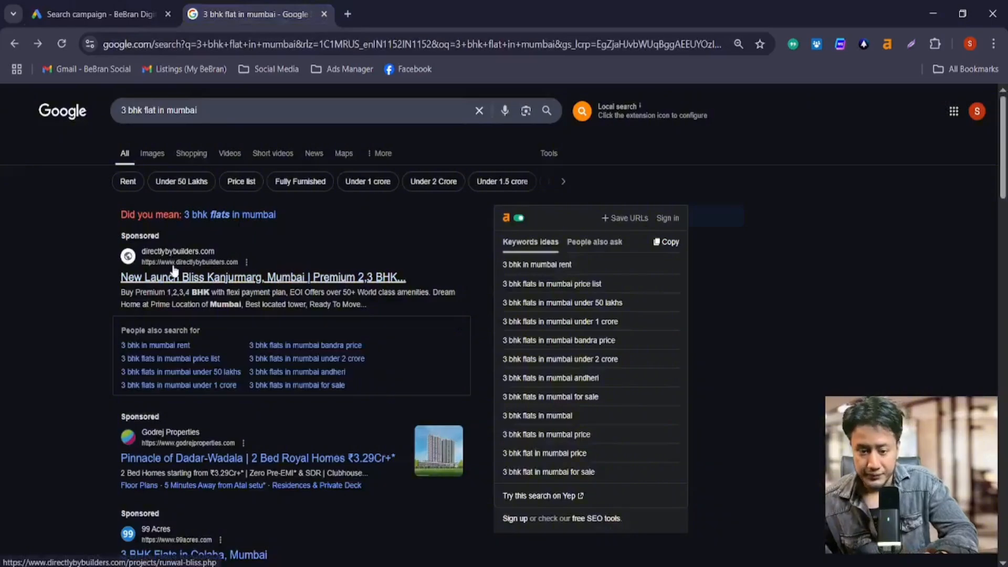
scroll(174, 270, down, 3)
scroll(168, 267, up, 3)
scroll(463, 396, down, 10)
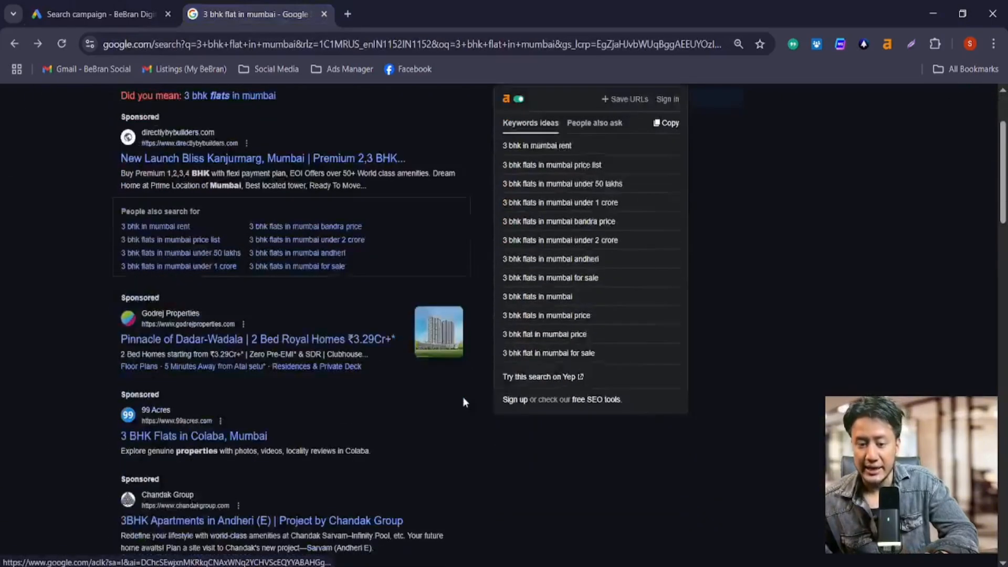
scroll(292, 307, up, 10)
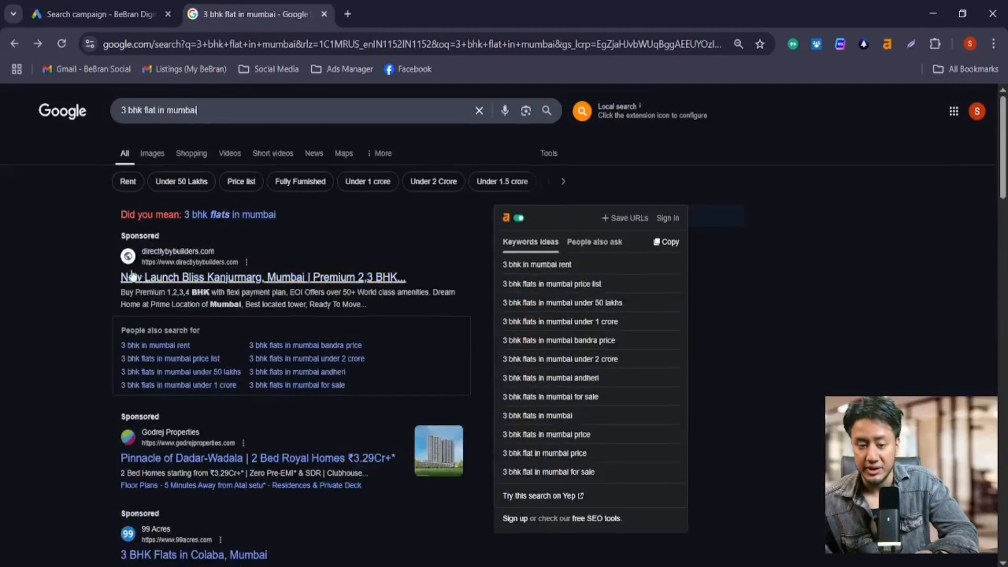
scroll(293, 333, down, 1)
scroll(294, 333, down, 4)
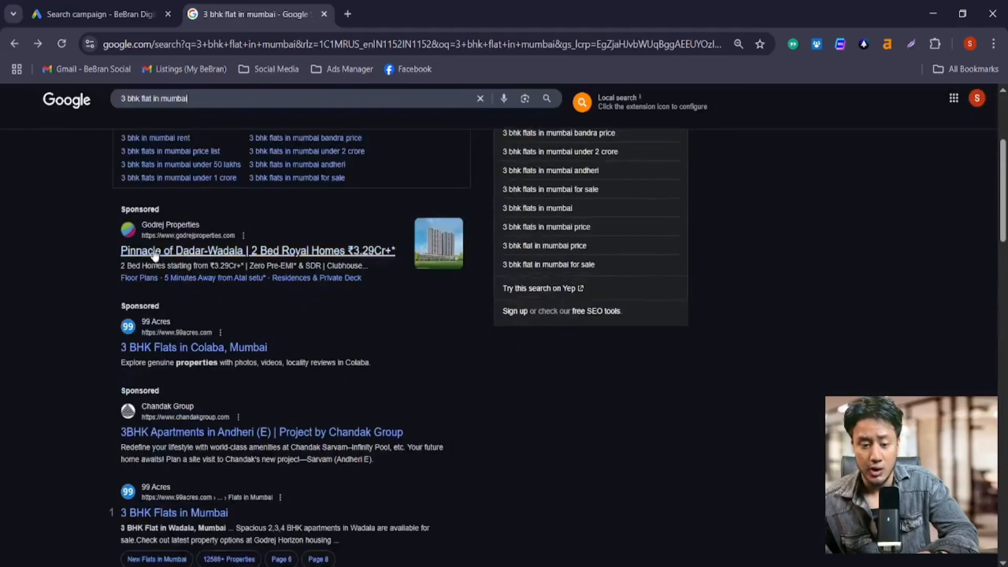
scroll(169, 392, down, 20)
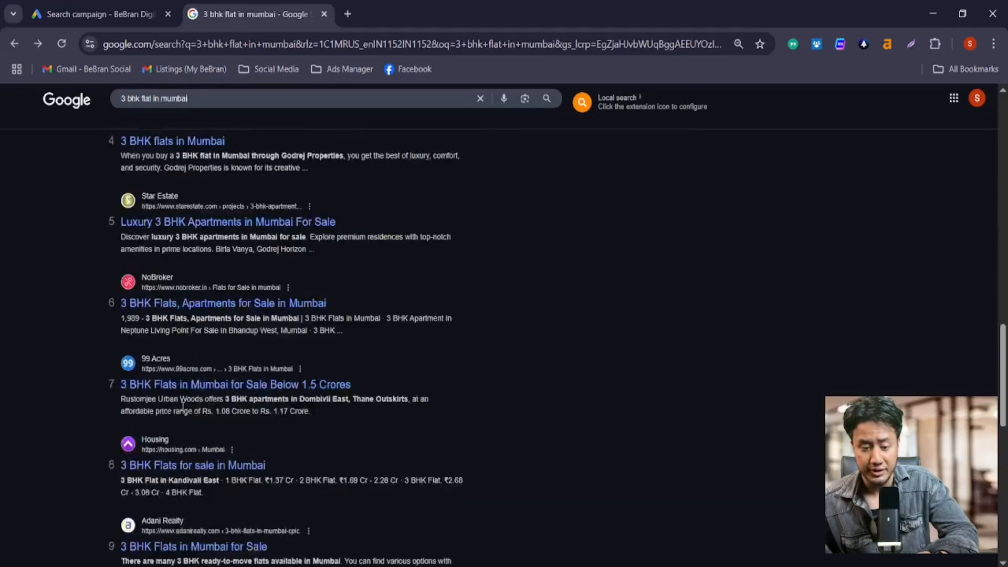
scroll(186, 374, up, 10)
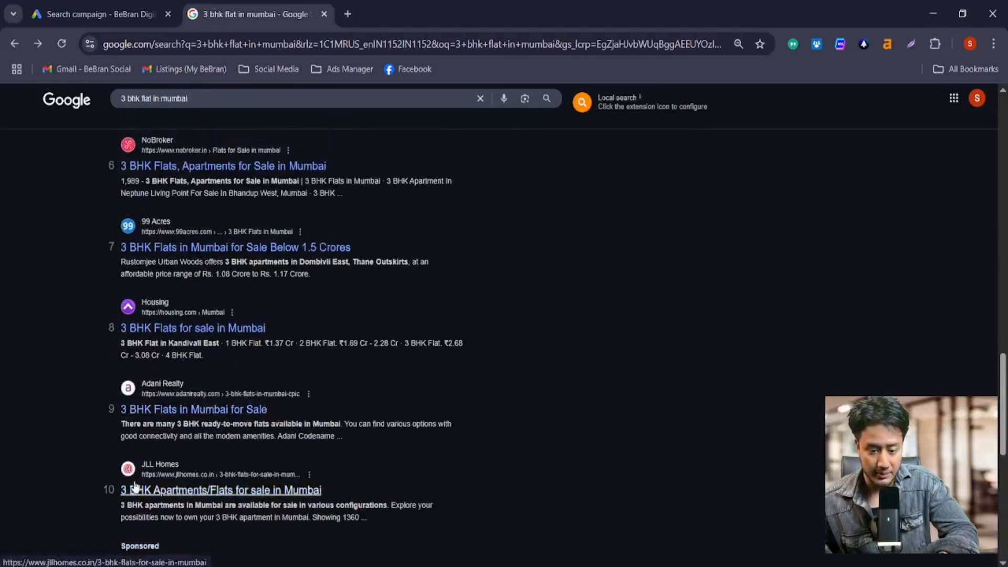
scroll(169, 465, up, 15)
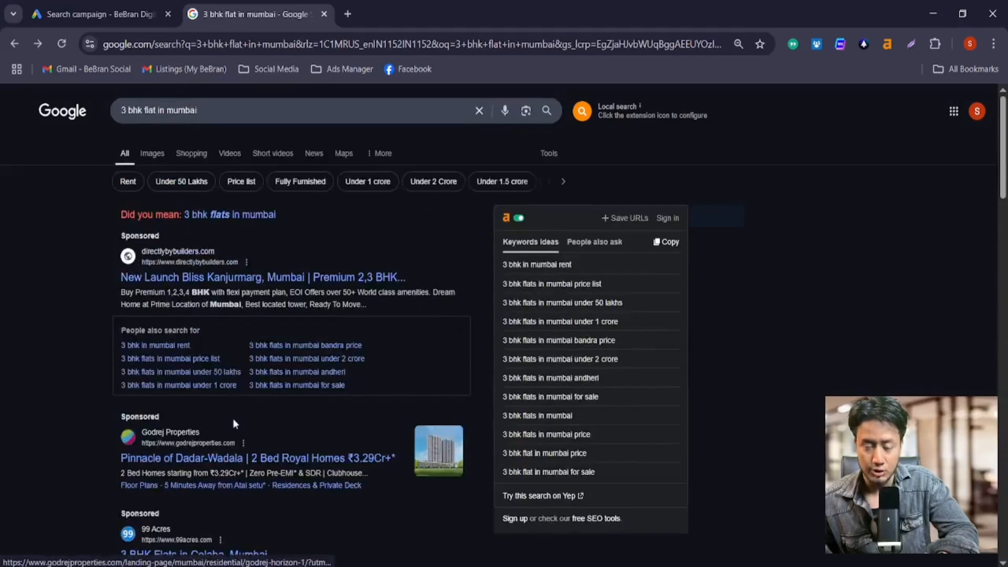
click(85, 5)
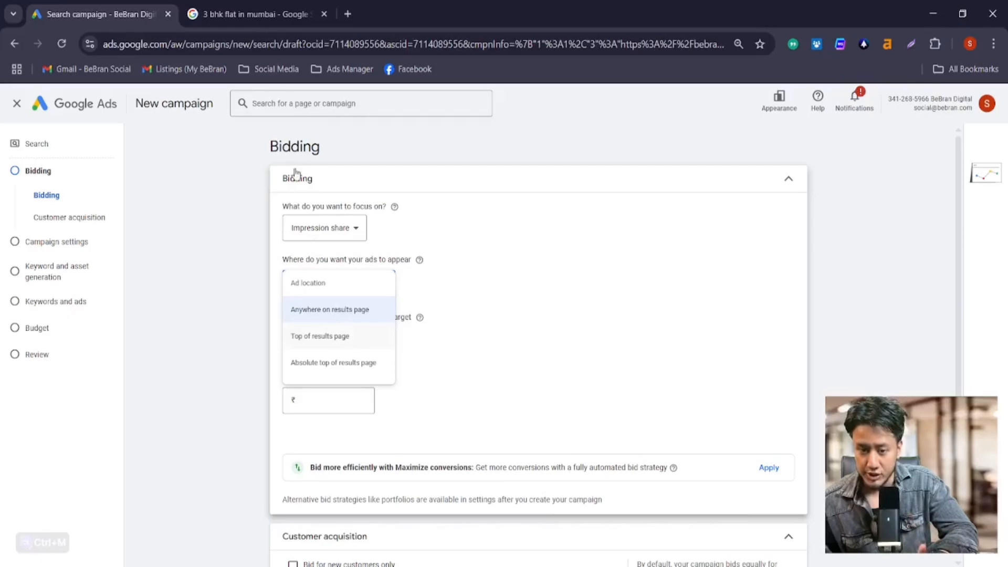
Step: Compare the positions of the sponsored flat listings in the Google results with the campaign's ad location choices
click(252, 14)
scroll(262, 296, down, 2)
scroll(249, 309, down, 3)
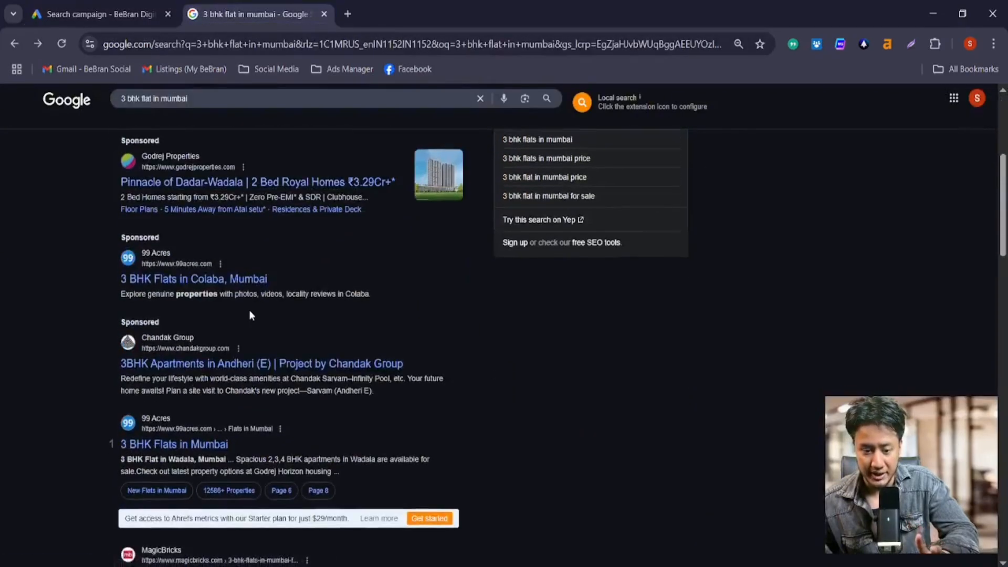
scroll(242, 326, up, 1)
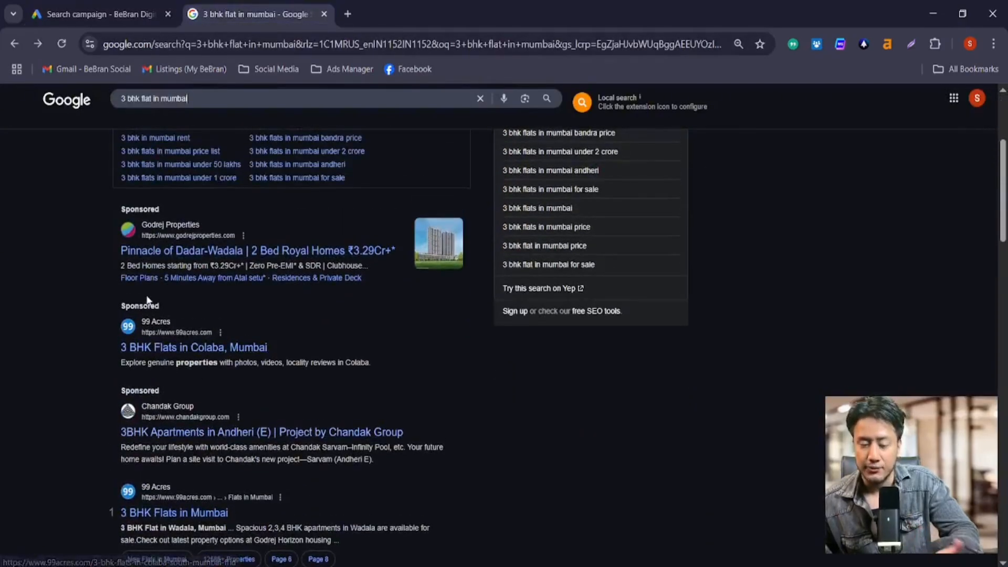
scroll(157, 302, up, 4)
click(95, 13)
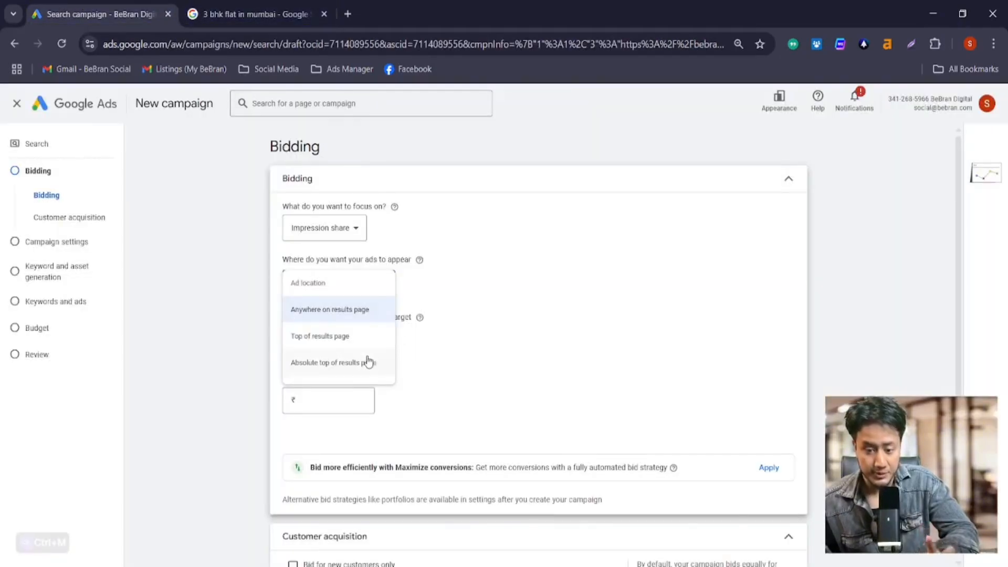
click(252, 14)
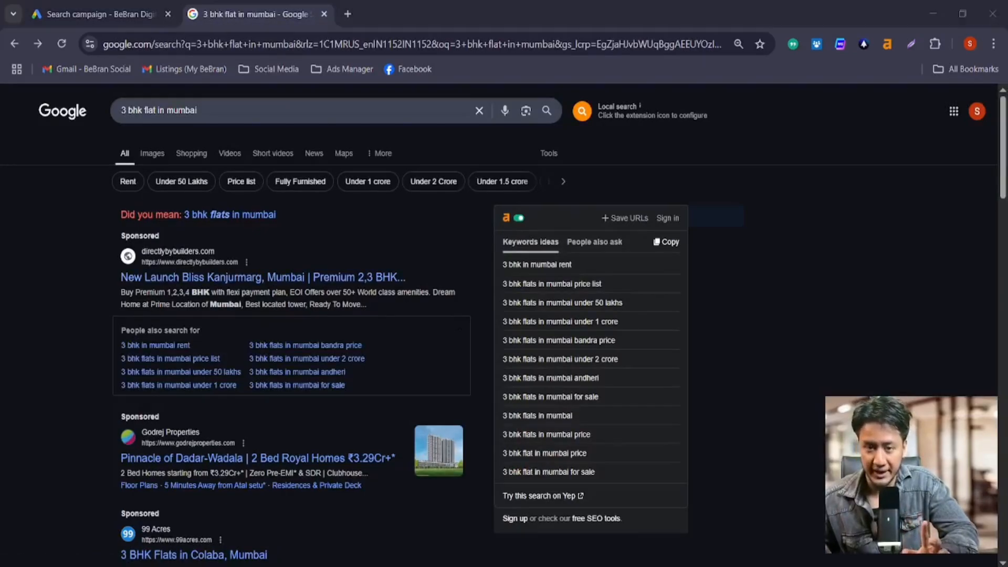
click(119, 11)
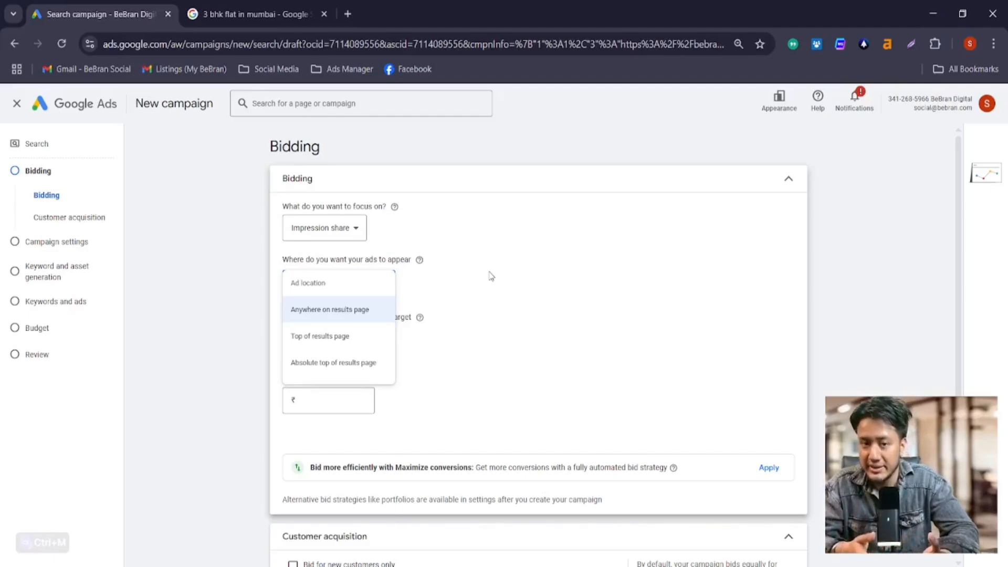
Step: View the landing page of the first sponsored flat listing, go back to the search results, and return to the bidding settings
click(252, 14)
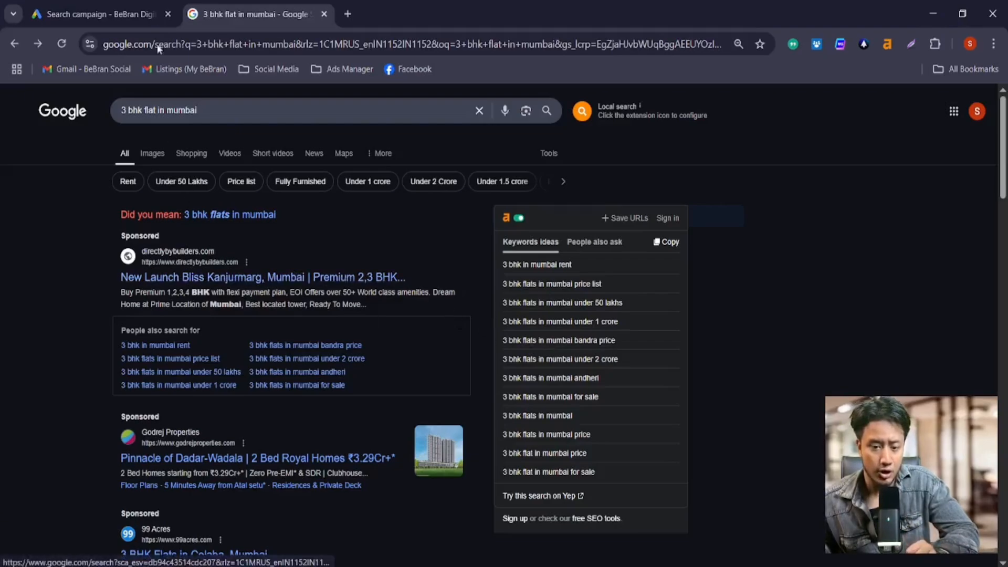
click(105, 14)
click(313, 23)
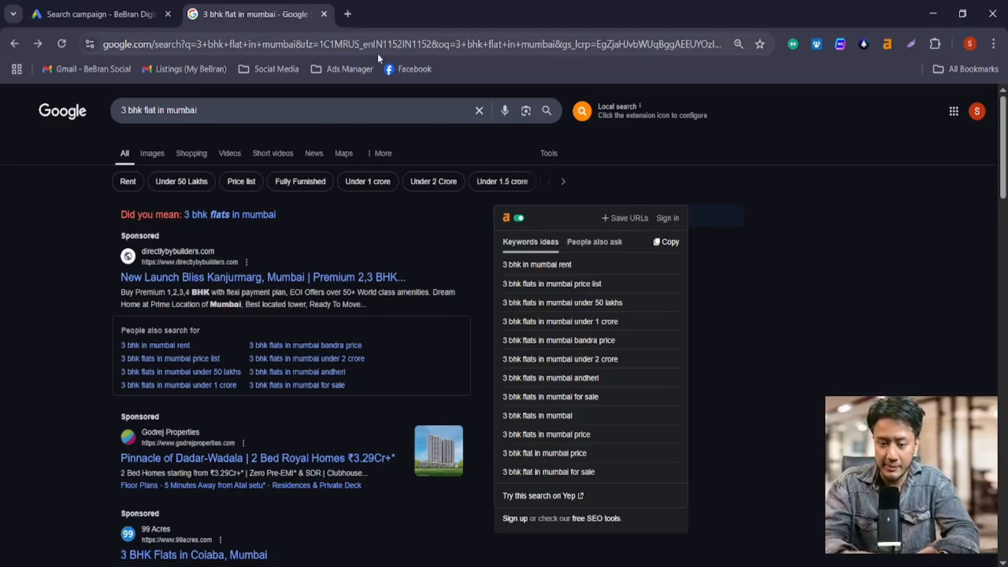
click(332, 284)
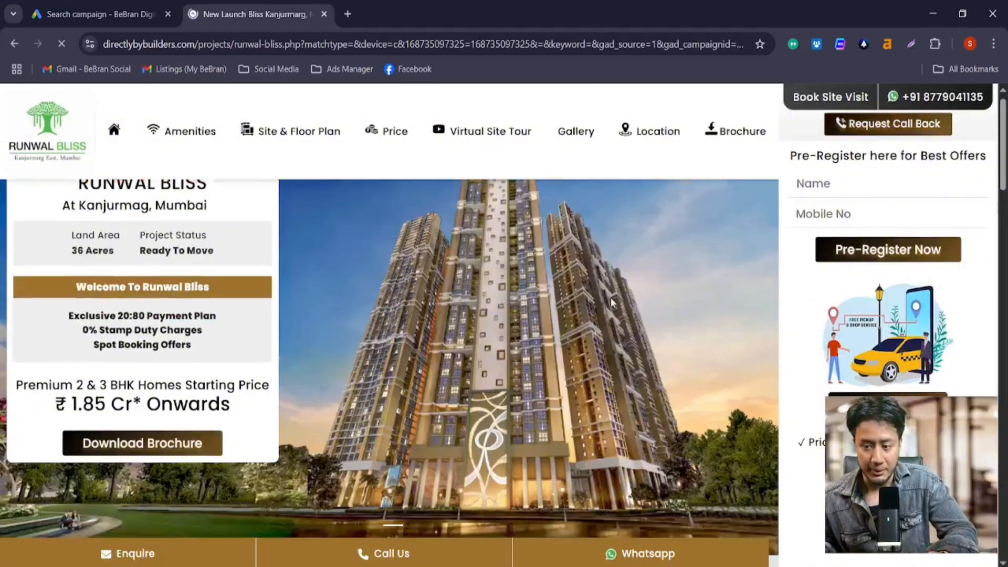
scroll(562, 325, down, 5)
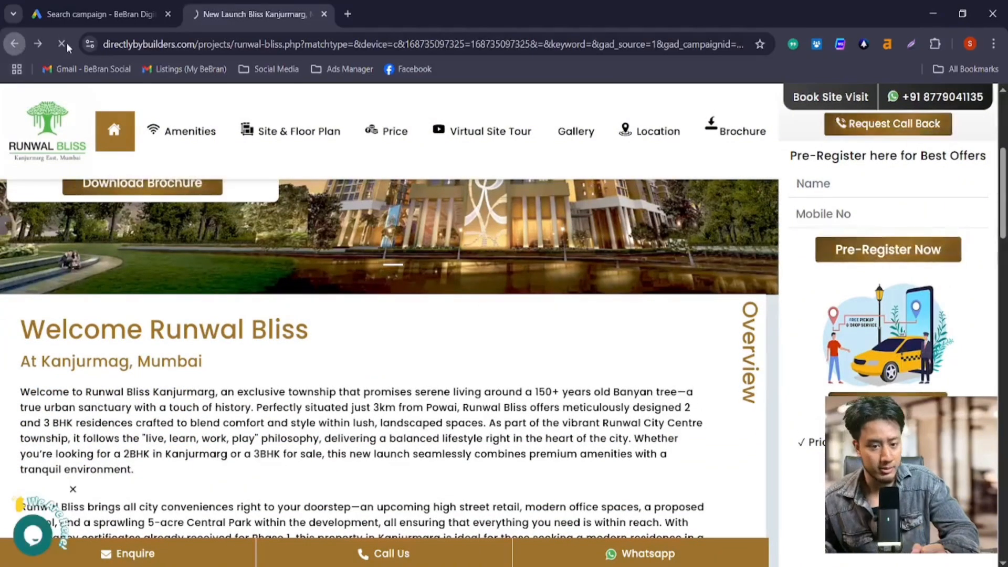
click(20, 42)
click(178, 19)
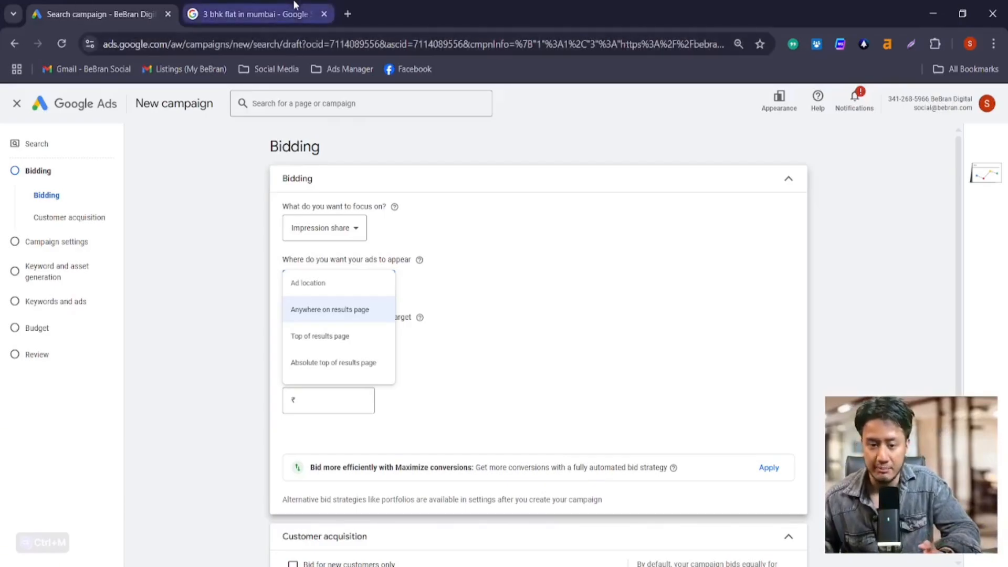
Step: Look at the search suggestions and top sponsored listing for "3 bhk flat in mumbai" once more, and return to the campaign
click(247, 14)
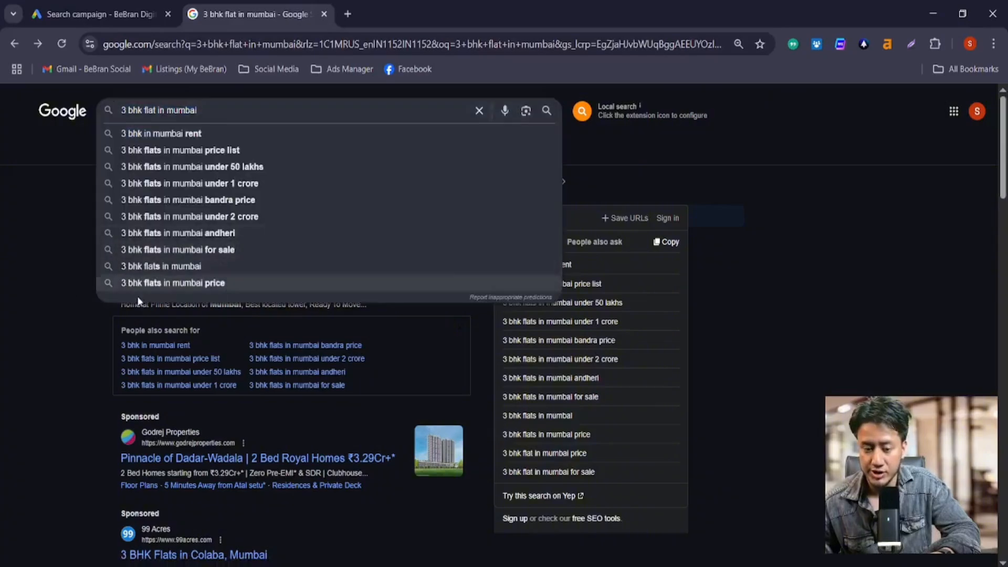
click(27, 257)
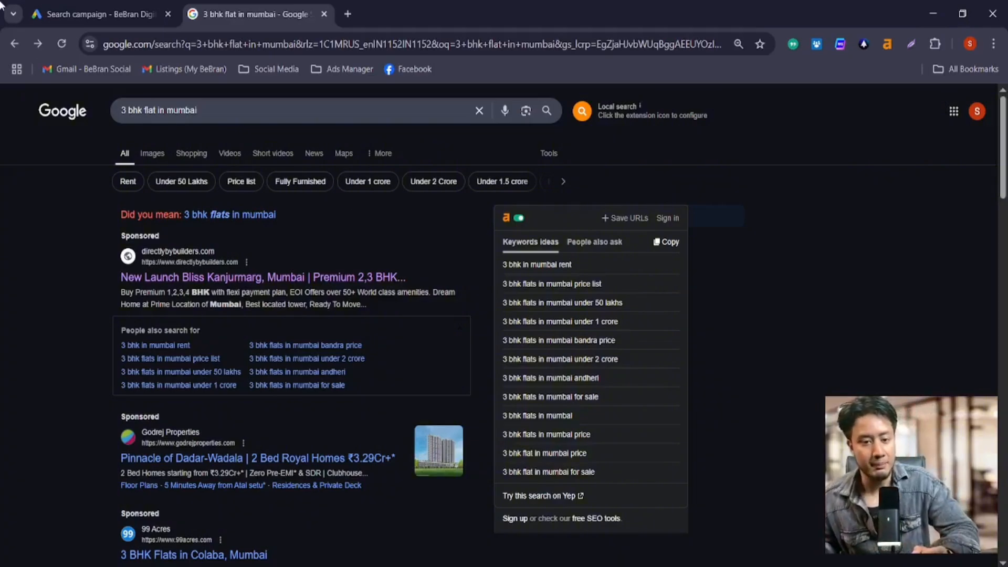
click(87, 14)
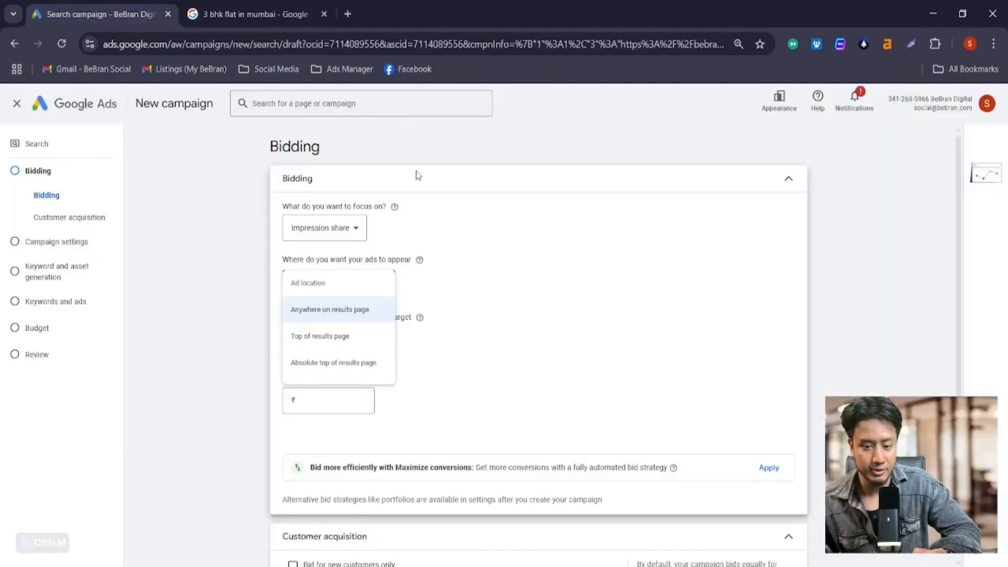
Step: Review the impression share bidding fields and set the ad location to Absolute top of results page
click(498, 332)
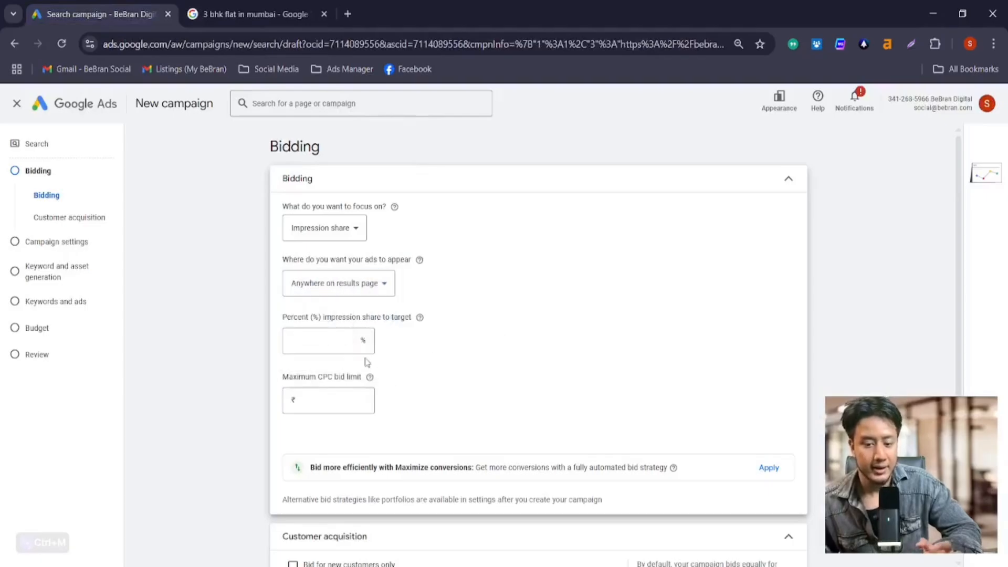
scroll(525, 341, down, 1)
scroll(522, 333, up, 1)
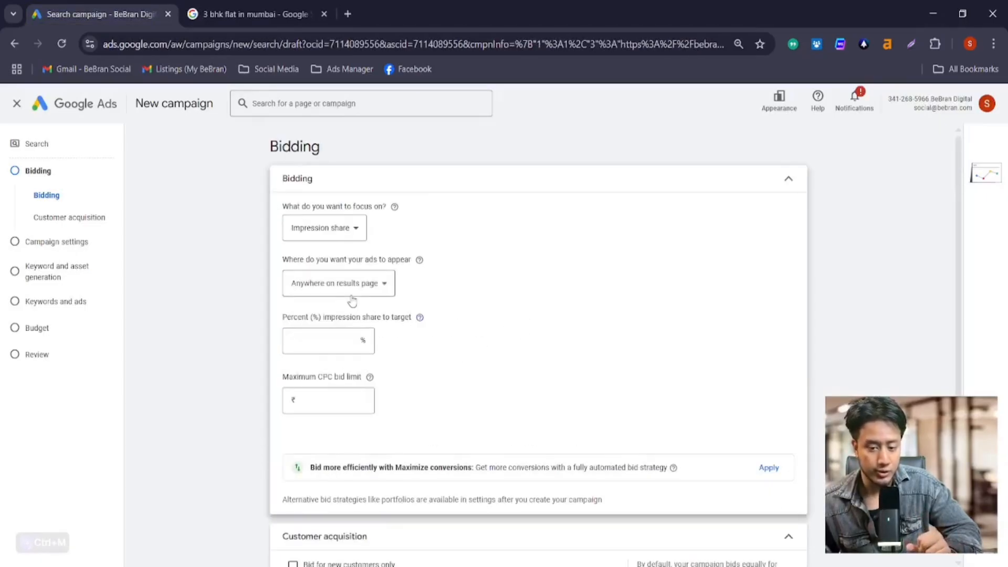
click(367, 289)
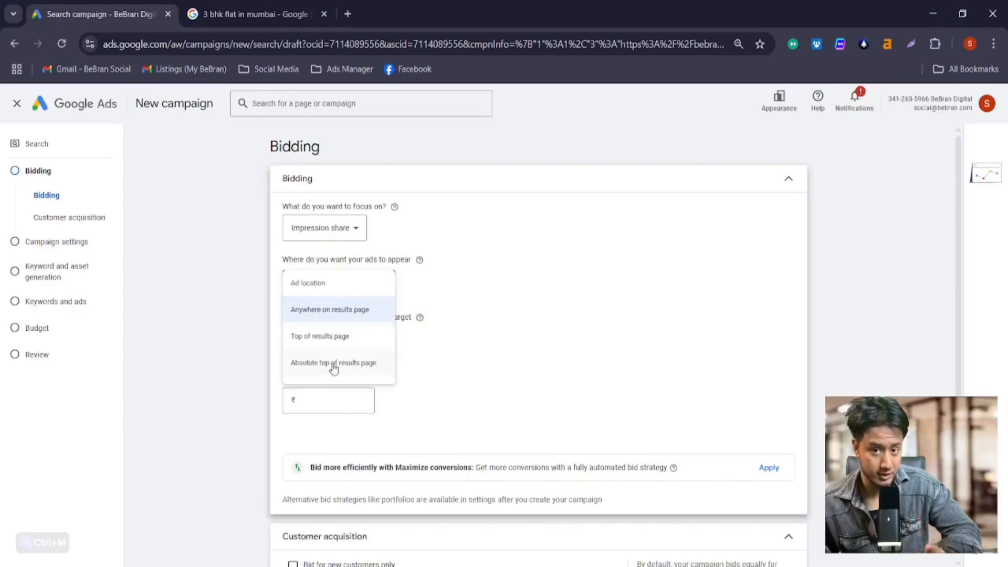
click(334, 366)
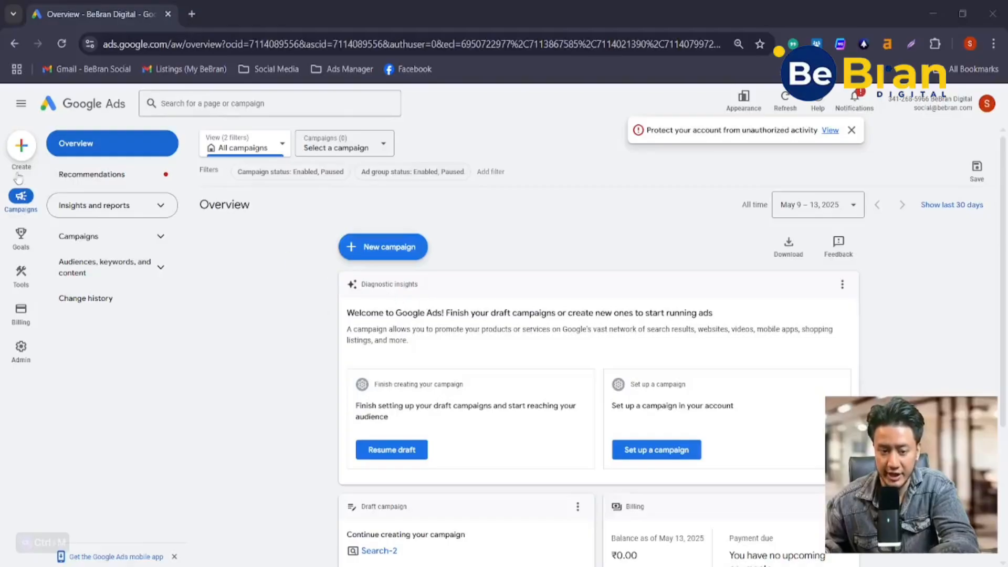
click(19, 152)
click(58, 156)
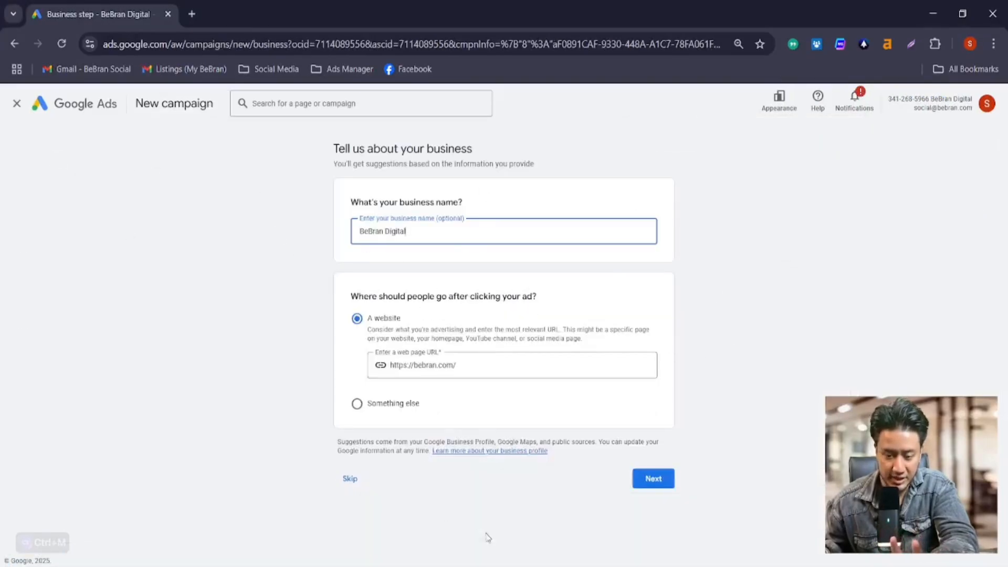
click(653, 479)
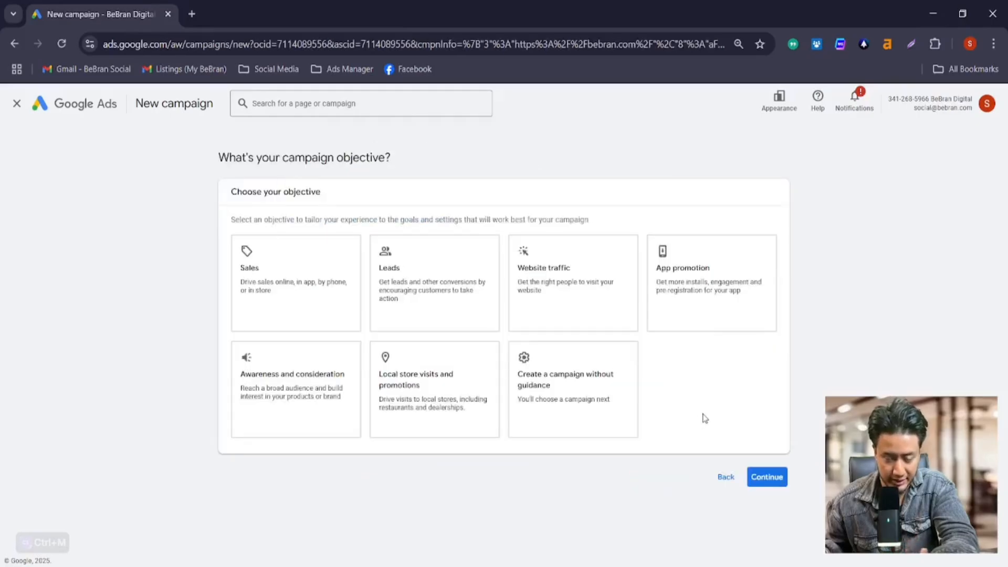
click(531, 389)
scroll(654, 338, down, 1)
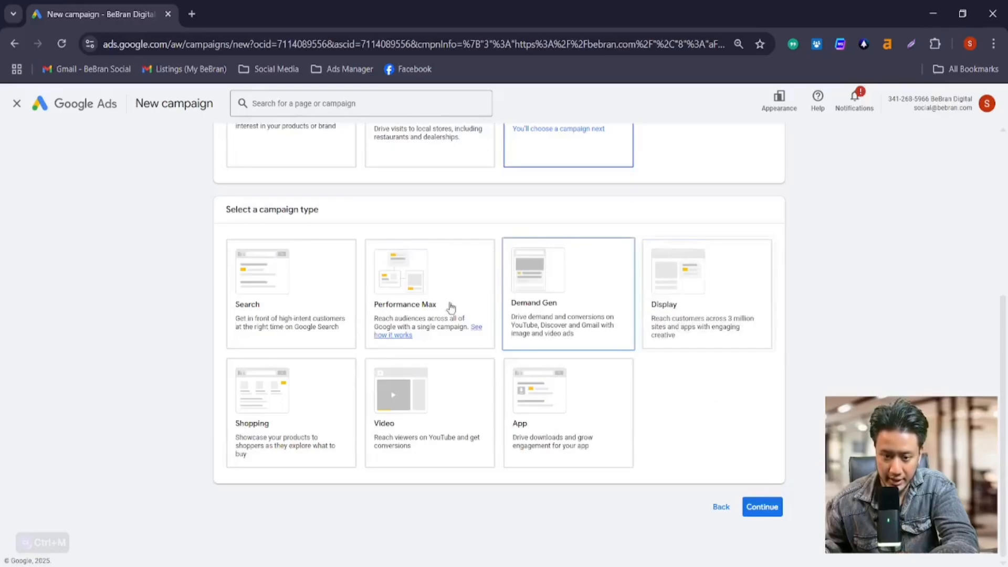
click(292, 304)
Step: Select Purchase as the campaign goal, keep the campaign name Search-3, and start it as a new campaign instead of resuming the saved draft
scroll(441, 281, down, 4)
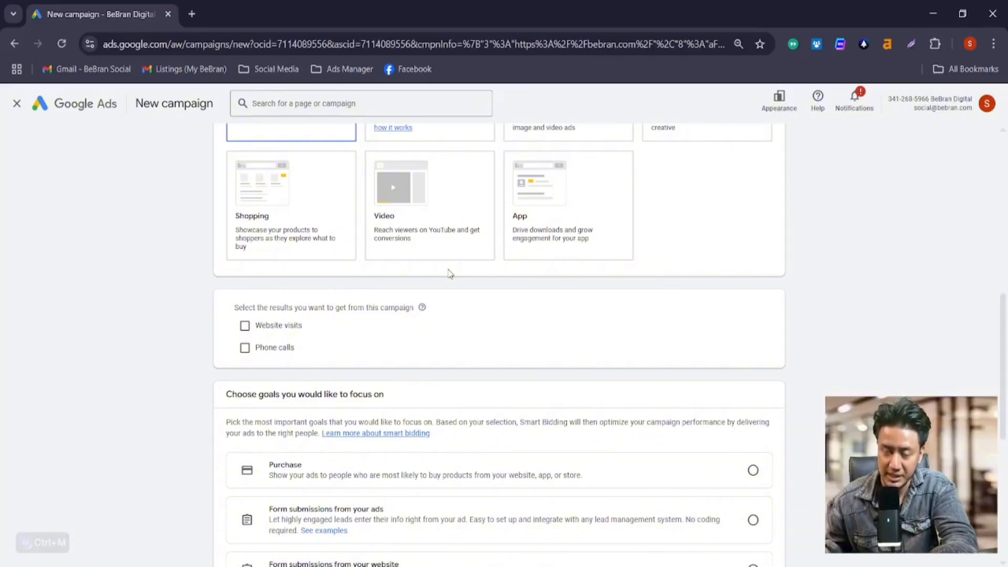
scroll(451, 278, down, 6)
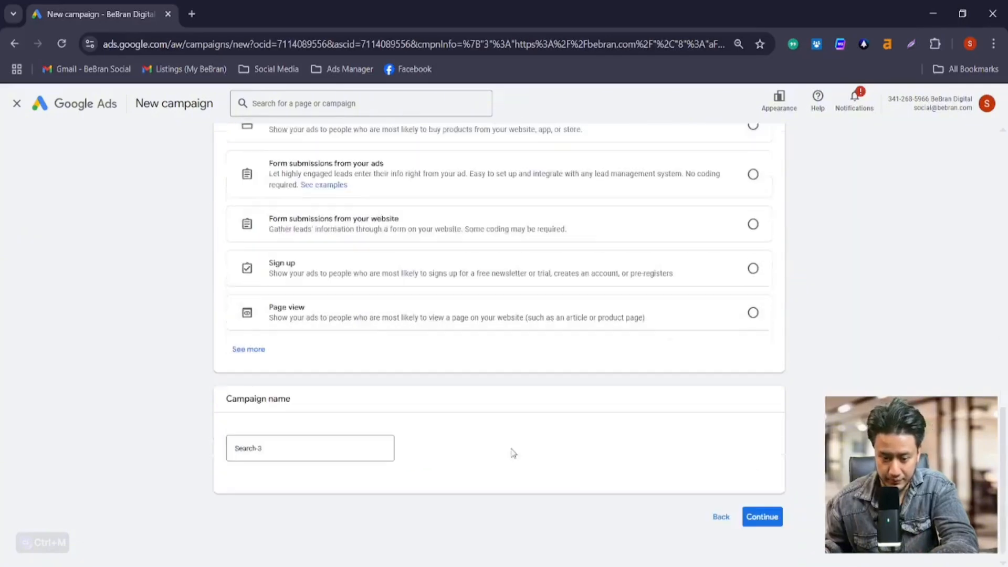
click(761, 516)
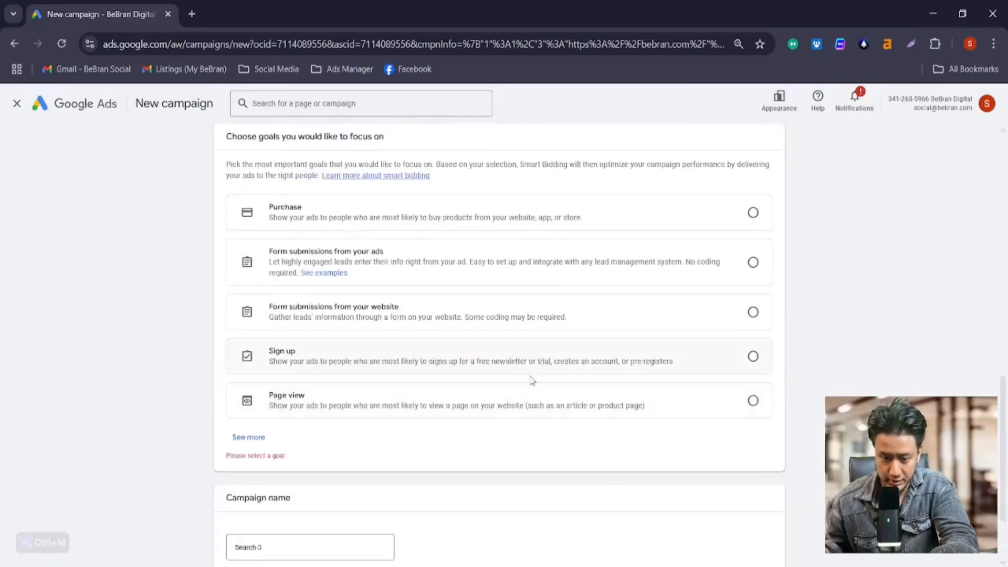
scroll(525, 380, down, 2)
scroll(341, 252, up, 3)
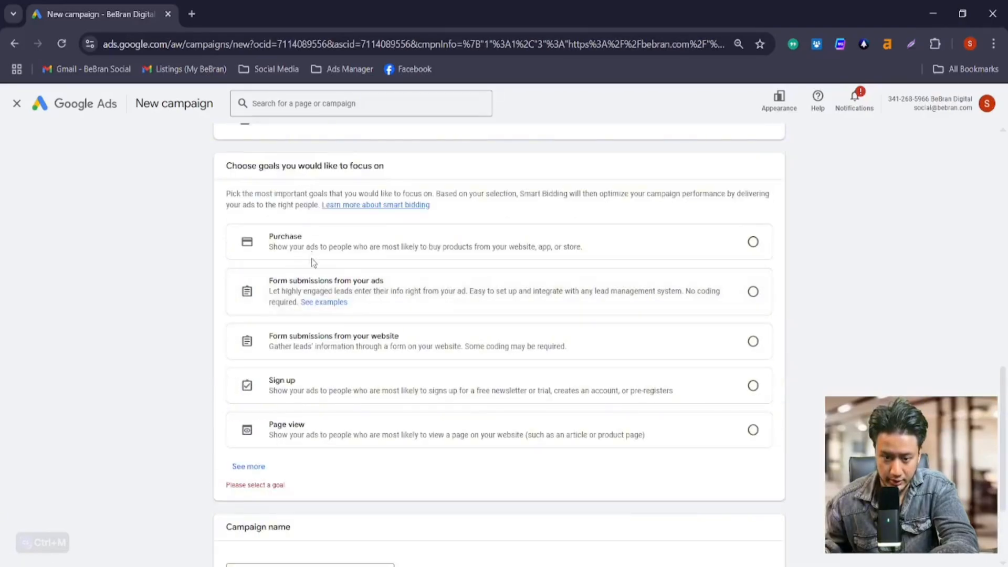
click(299, 255)
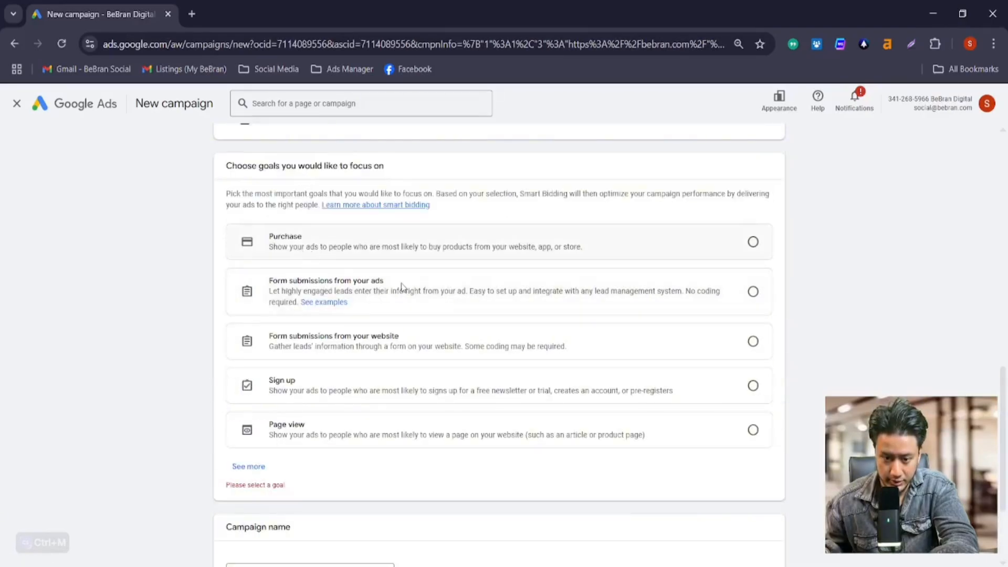
scroll(465, 314, down, 3)
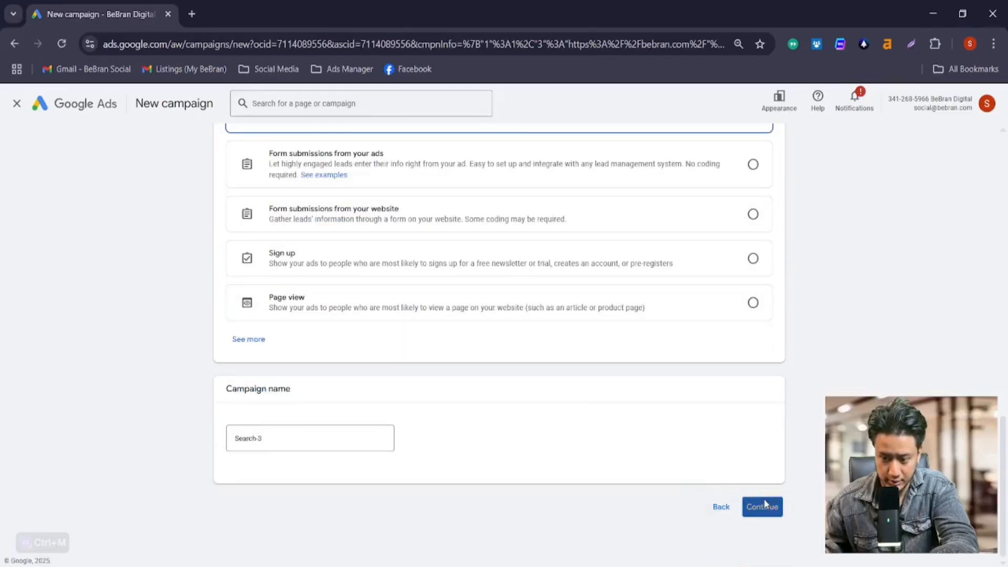
click(763, 506)
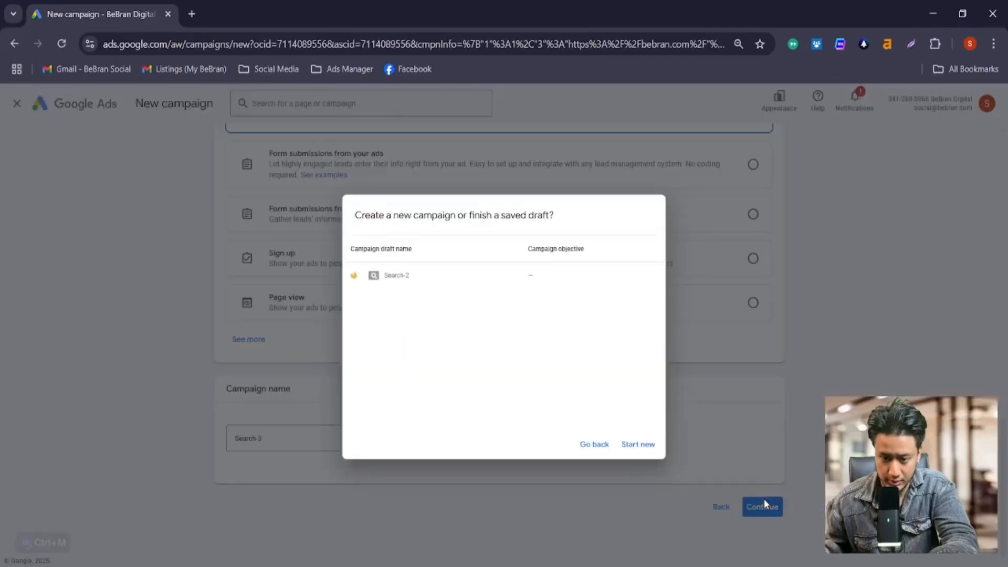
click(625, 444)
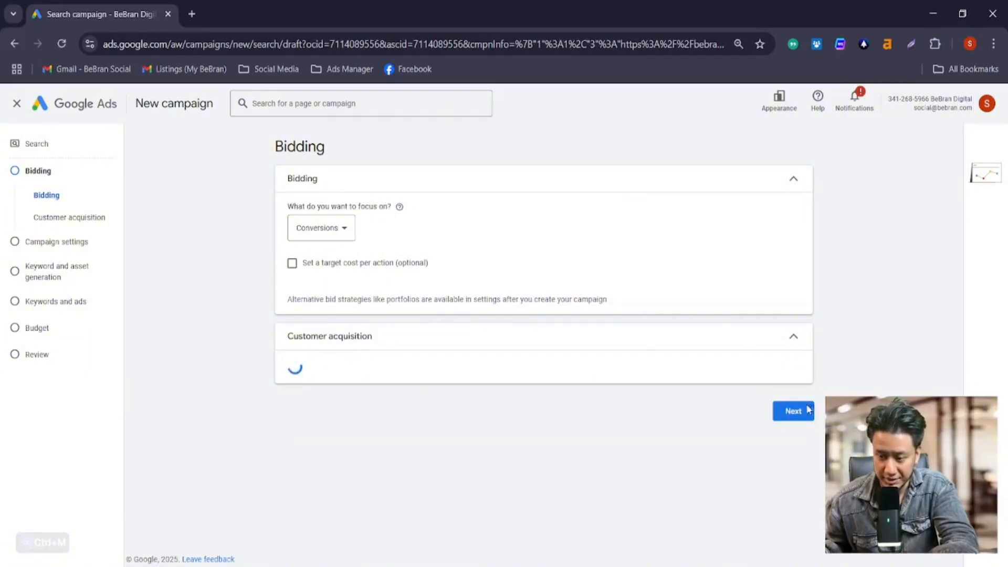
Step: Keep Conversions as the bidding focus and, in the campaign's networks, leave Google Search Partners Network enabled and Google Display Network disabled
click(793, 462)
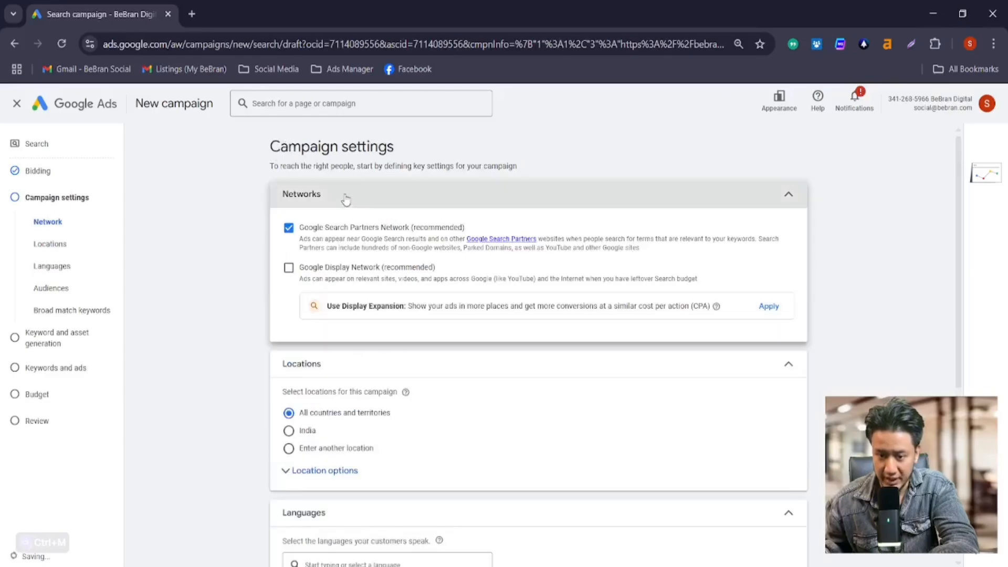
drag(345, 199, 274, 200)
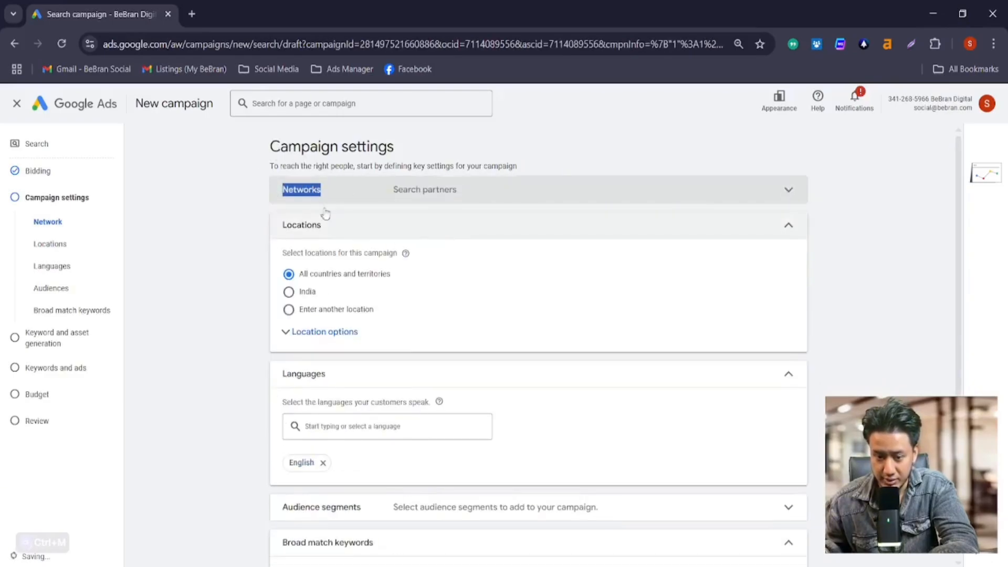
click(367, 200)
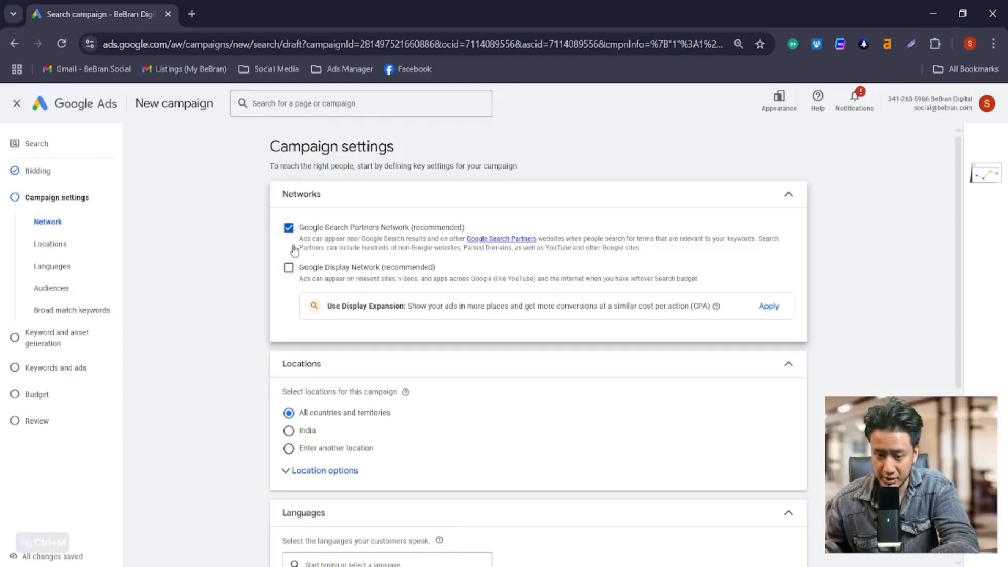
click(294, 274)
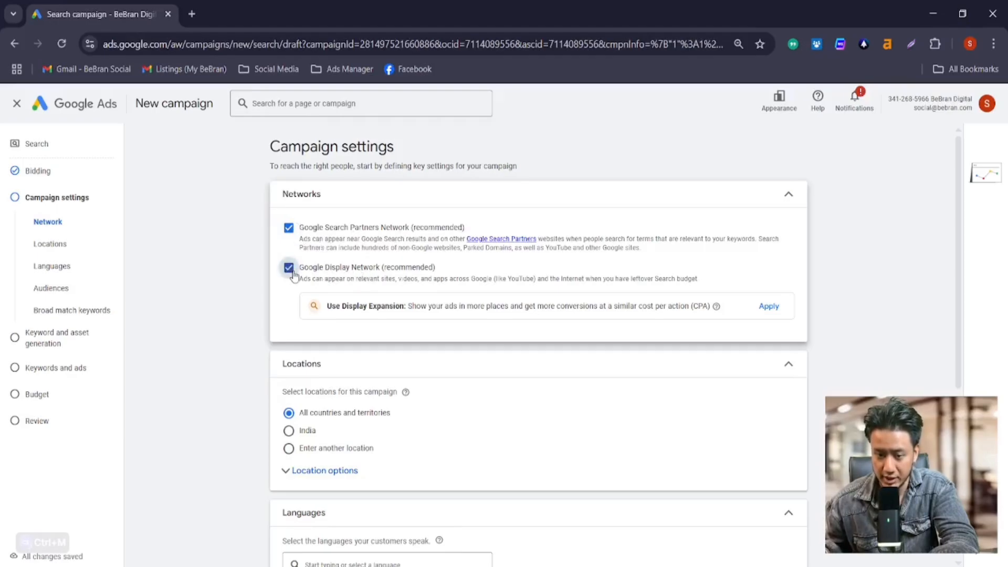
click(293, 273)
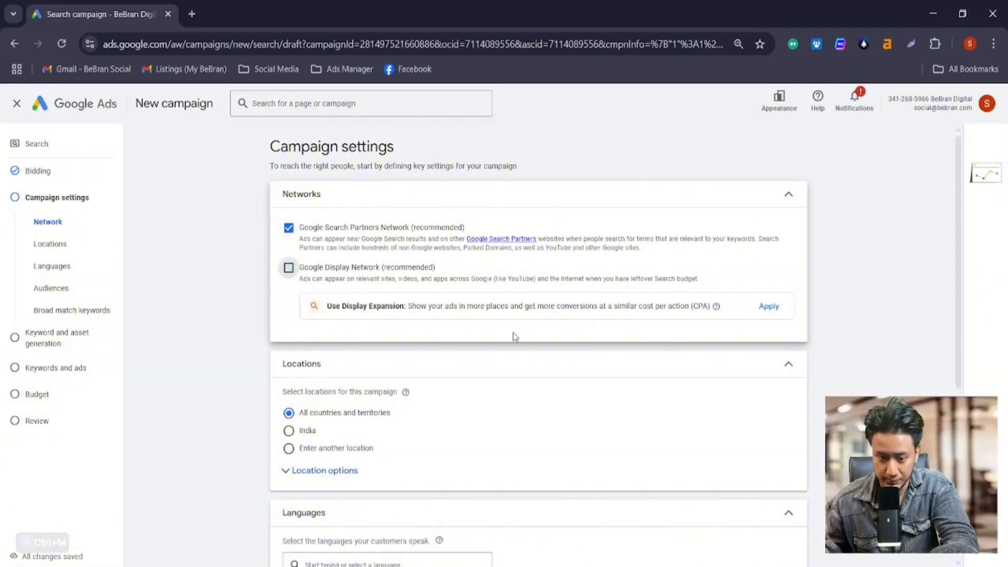